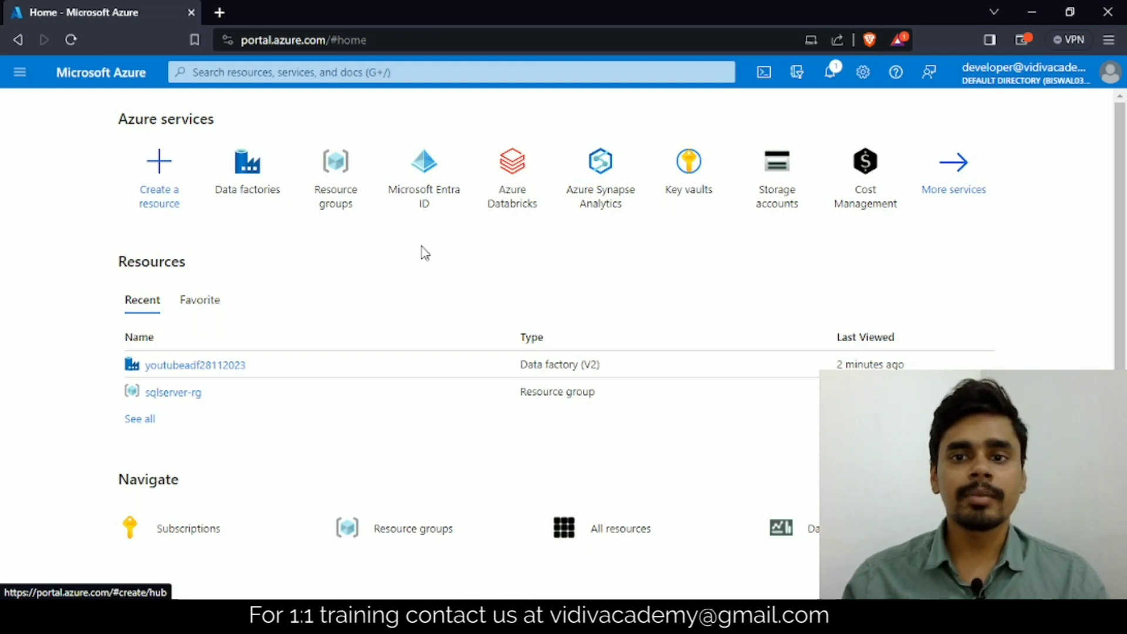
Step: Search for the Storage accounts service, open it and start creating a new storage account
{"action": "left_click", "coordinate": [273, 73]}
{"action": "type", "text": "storage"}
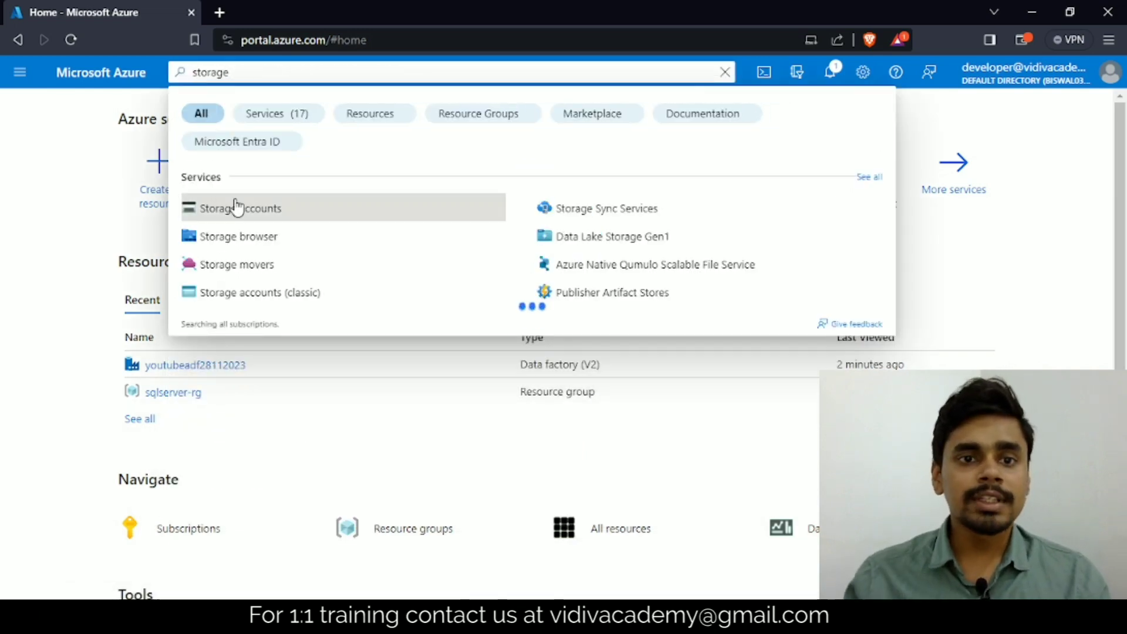
{"action": "left_click", "coordinate": [251, 220]}
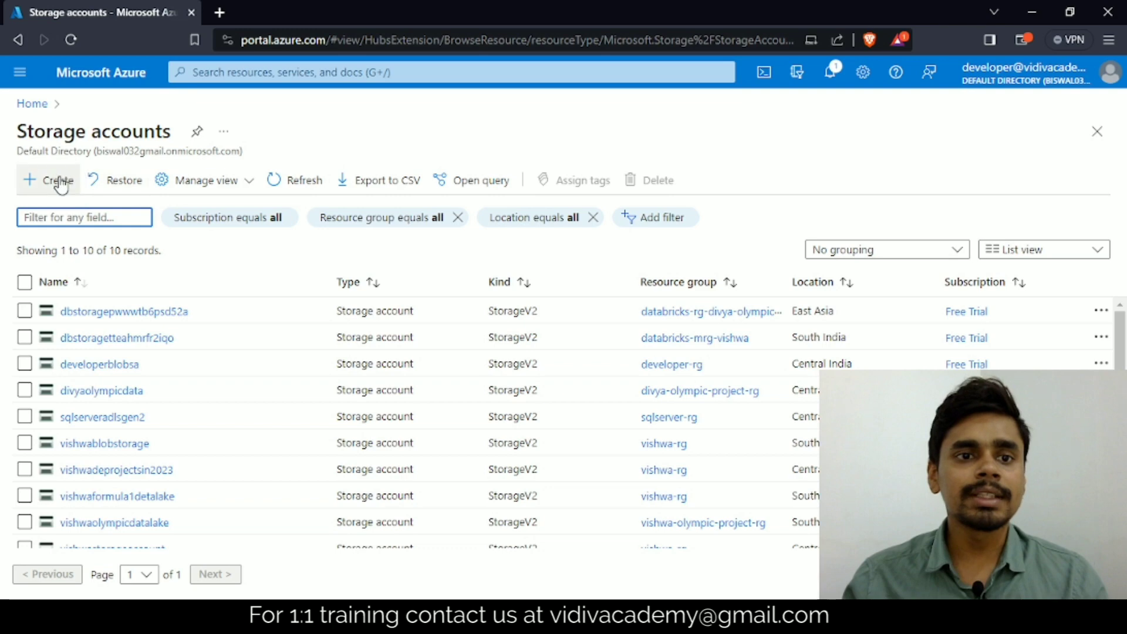
{"action": "scroll", "coordinate": [86, 348], "scroll_direction": "down", "scroll_amount": 1}
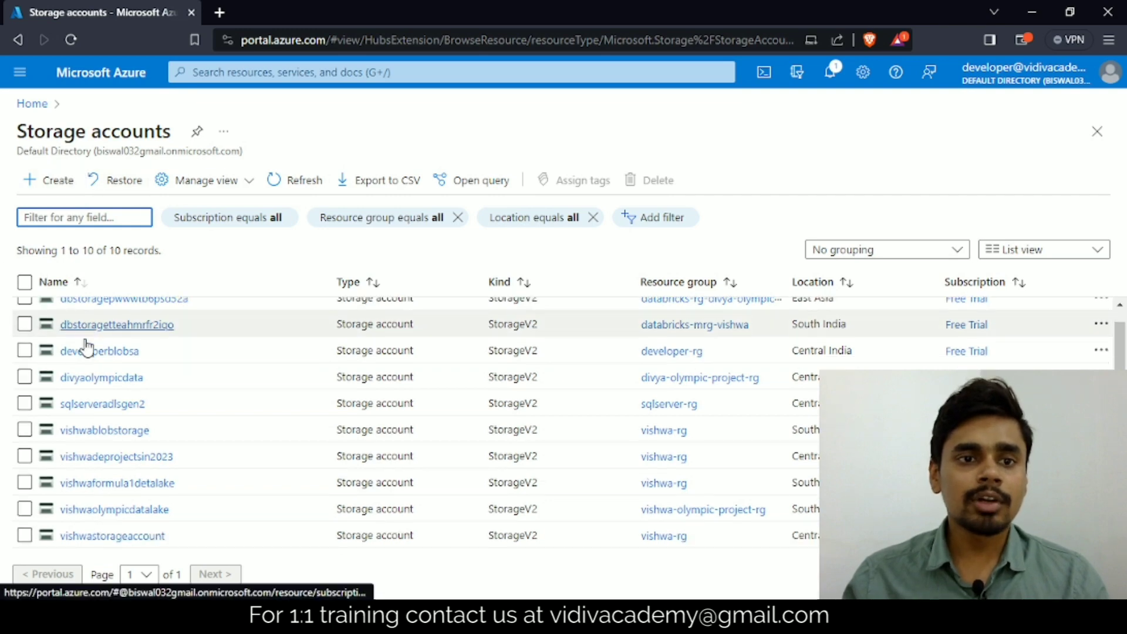
{"action": "scroll", "coordinate": [87, 348], "scroll_direction": "up", "scroll_amount": 1}
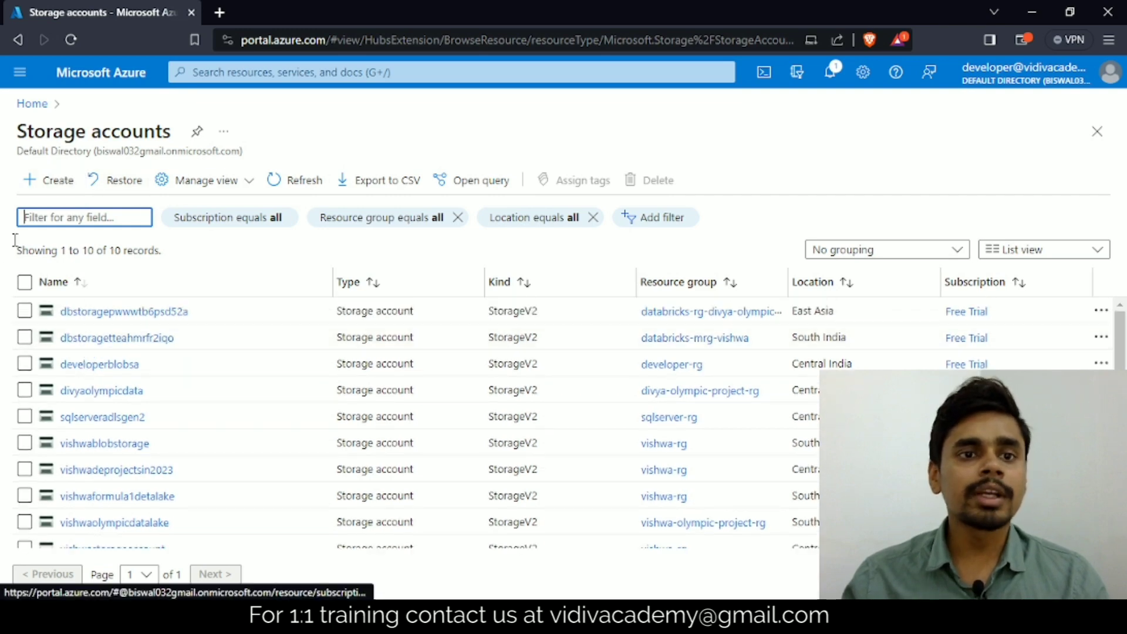
{"action": "left_click", "coordinate": [39, 185]}
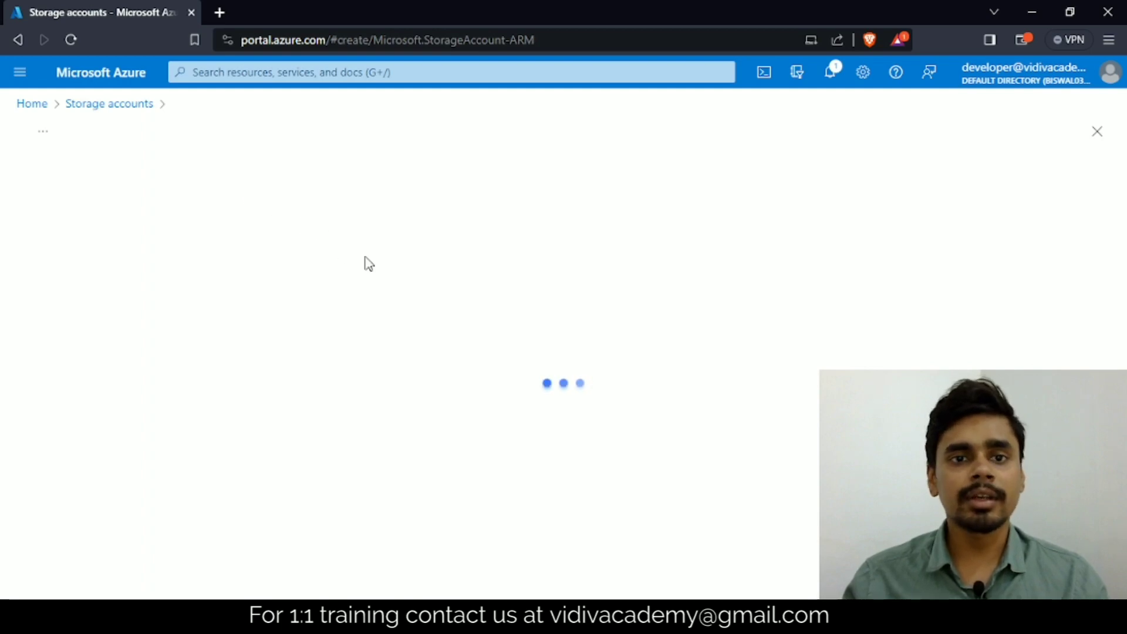
Step: Keep the Free Trial subscription and assign the storage account to the existing resource group vishwa-rg
{"action": "scroll", "coordinate": [259, 314], "scroll_direction": "down", "scroll_amount": 3}
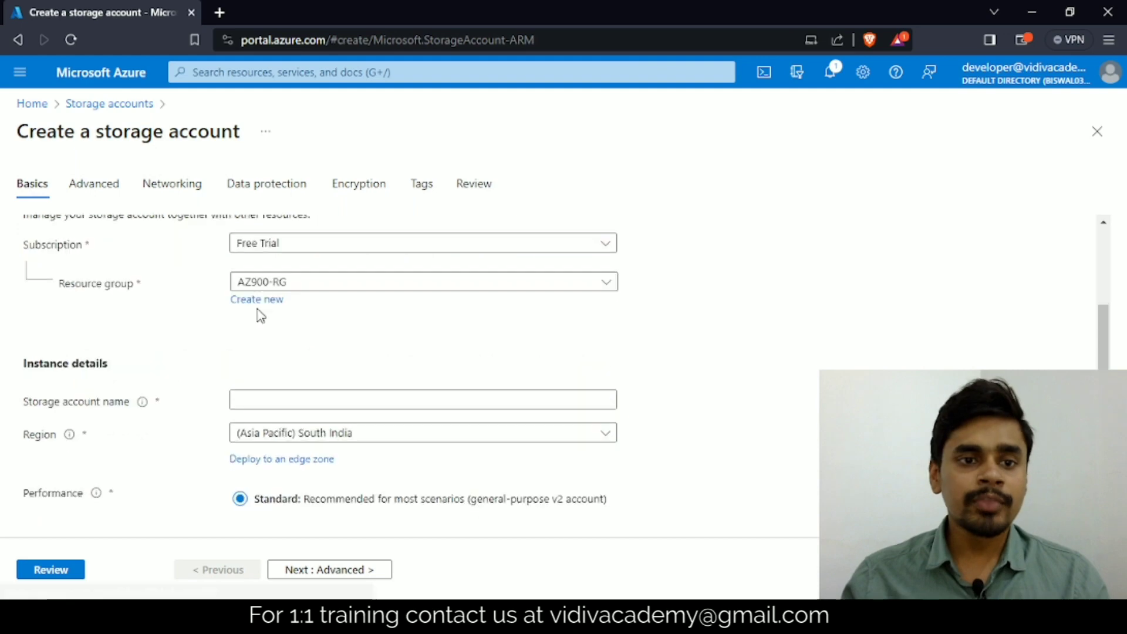
{"action": "scroll", "coordinate": [369, 291], "scroll_direction": "up", "scroll_amount": 2}
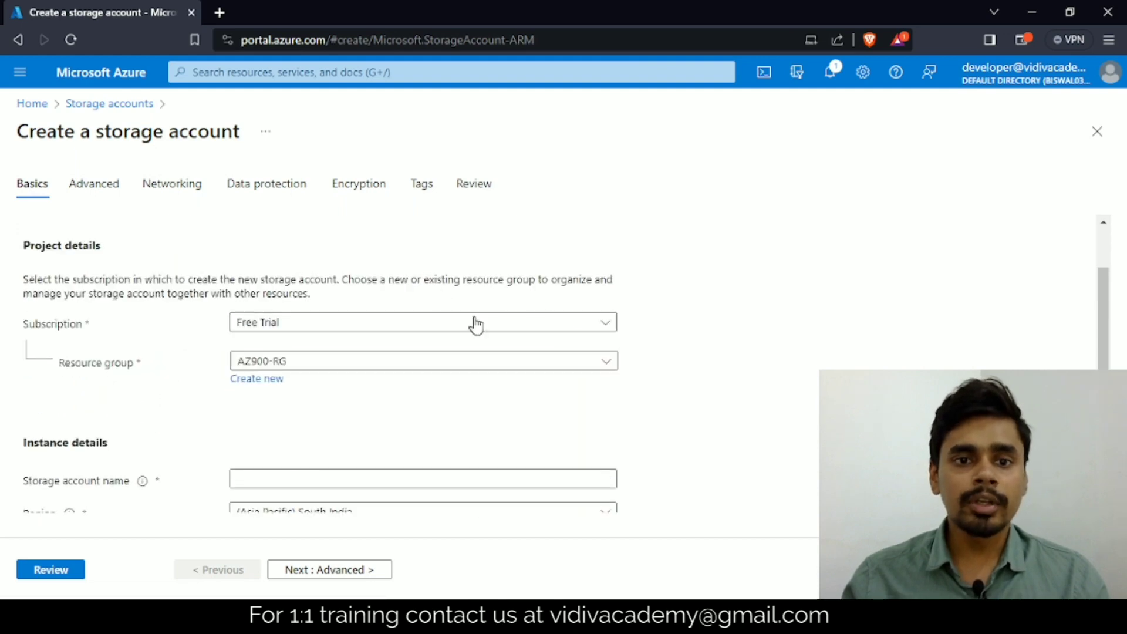
{"action": "left_click", "coordinate": [604, 331]}
{"action": "left_click", "coordinate": [172, 369]}
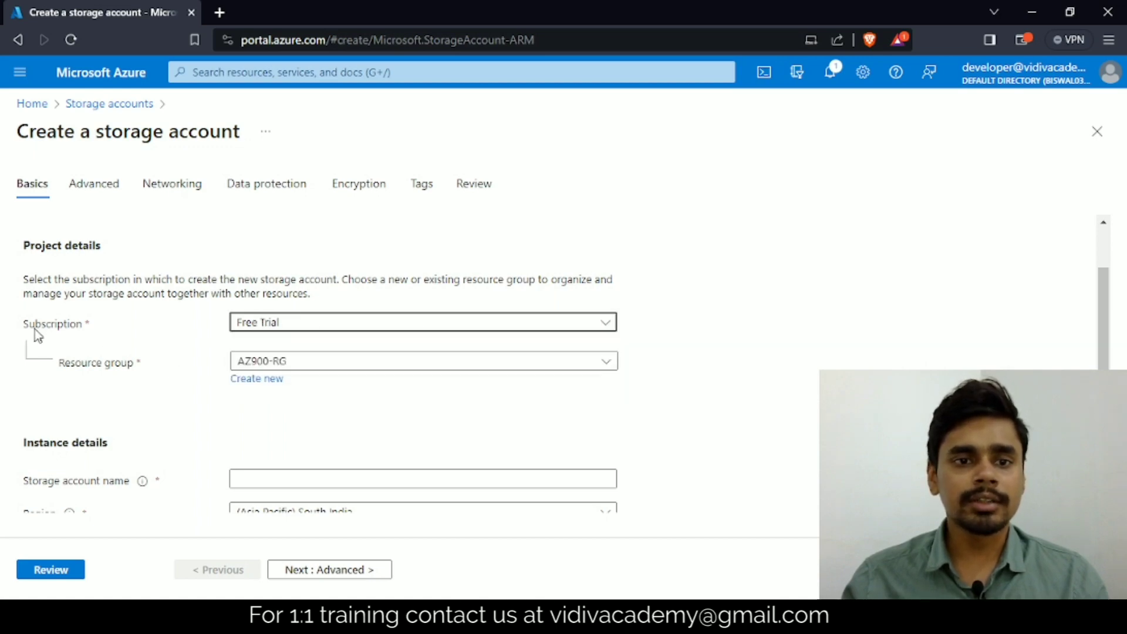
{"action": "scroll", "coordinate": [251, 328], "scroll_direction": "down", "scroll_amount": 3}
{"action": "scroll", "coordinate": [312, 307], "scroll_direction": "up", "scroll_amount": 3}
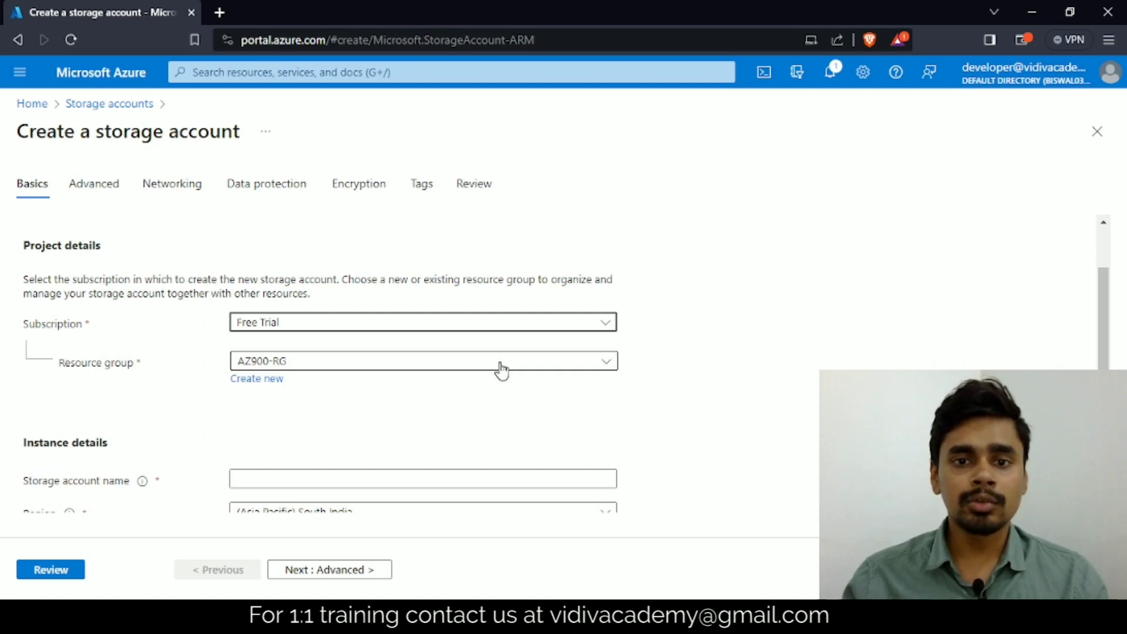
{"action": "left_click", "coordinate": [603, 368]}
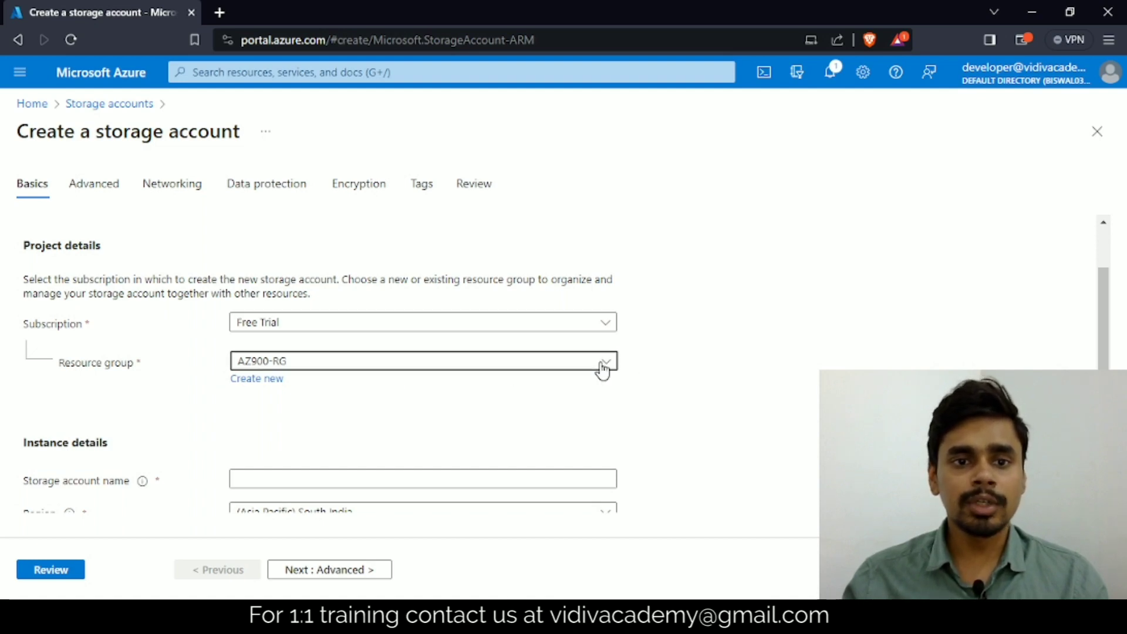
{"action": "scroll", "coordinate": [719, 311], "scroll_direction": "down", "scroll_amount": 1}
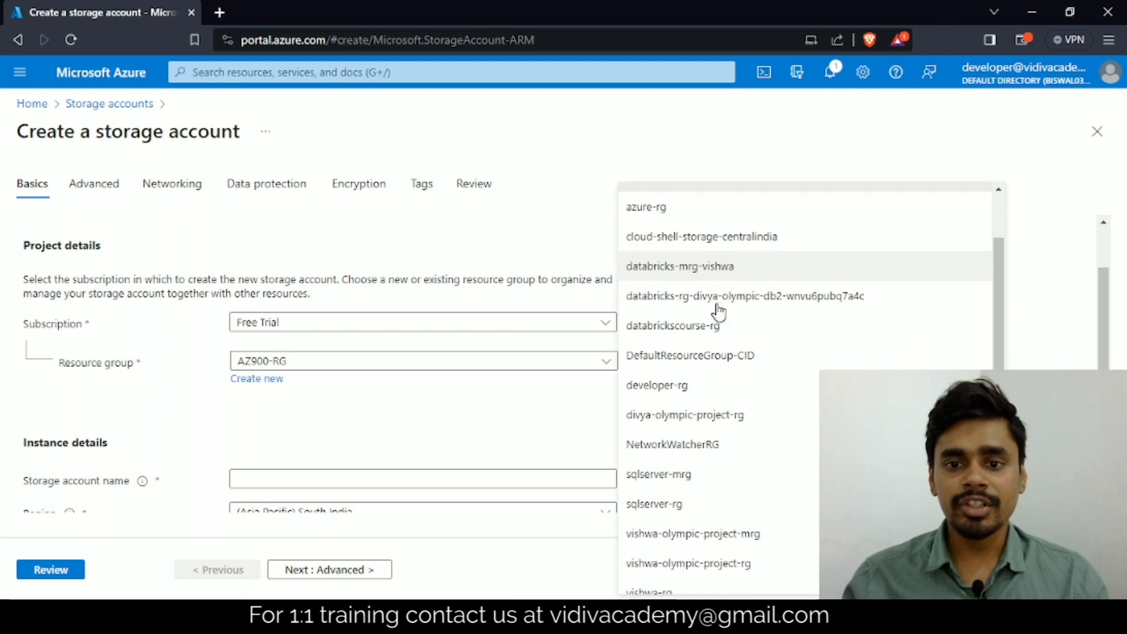
{"action": "left_click", "coordinate": [695, 583]}
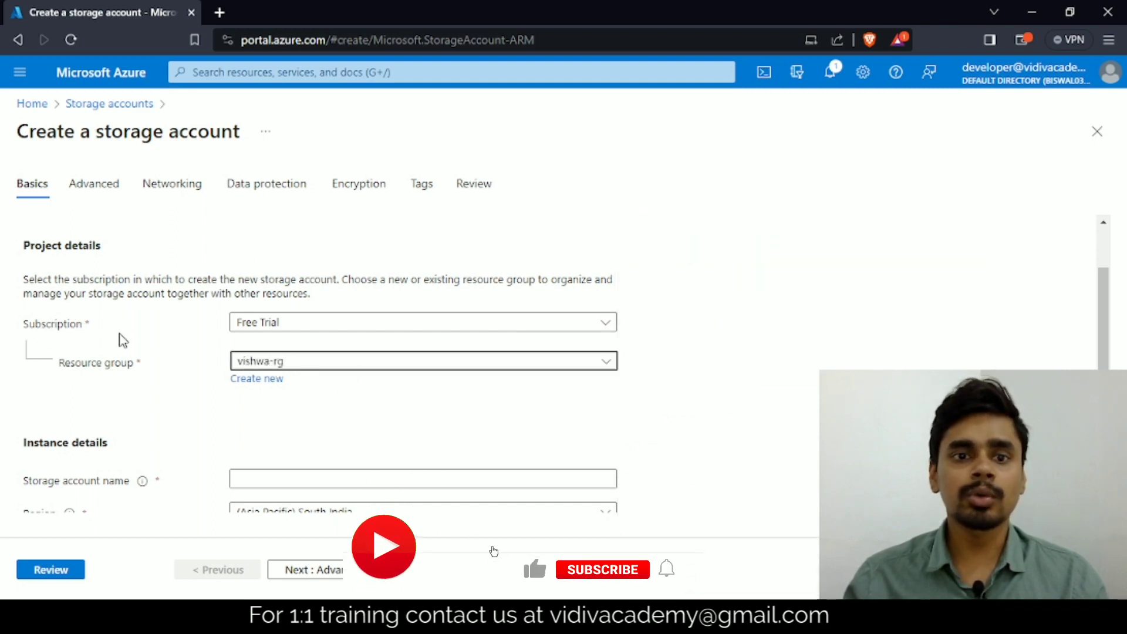
Step: Name the storage account ytsa in the instance details
{"action": "scroll", "coordinate": [135, 318], "scroll_direction": "down", "scroll_amount": 4}
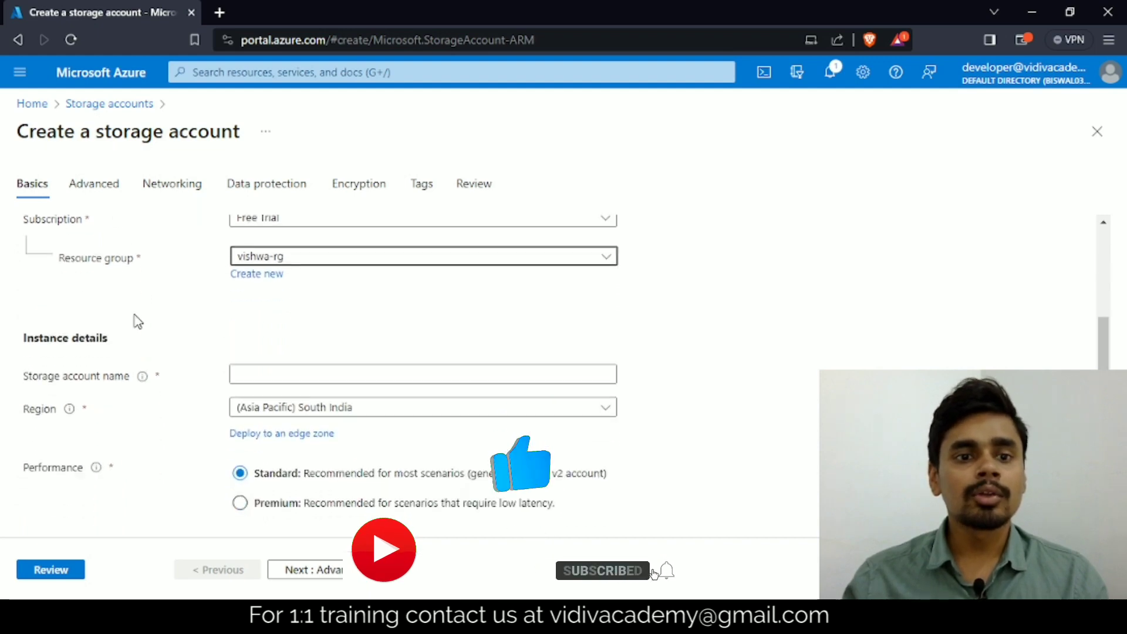
{"action": "scroll", "coordinate": [145, 317], "scroll_direction": "up", "scroll_amount": 4}
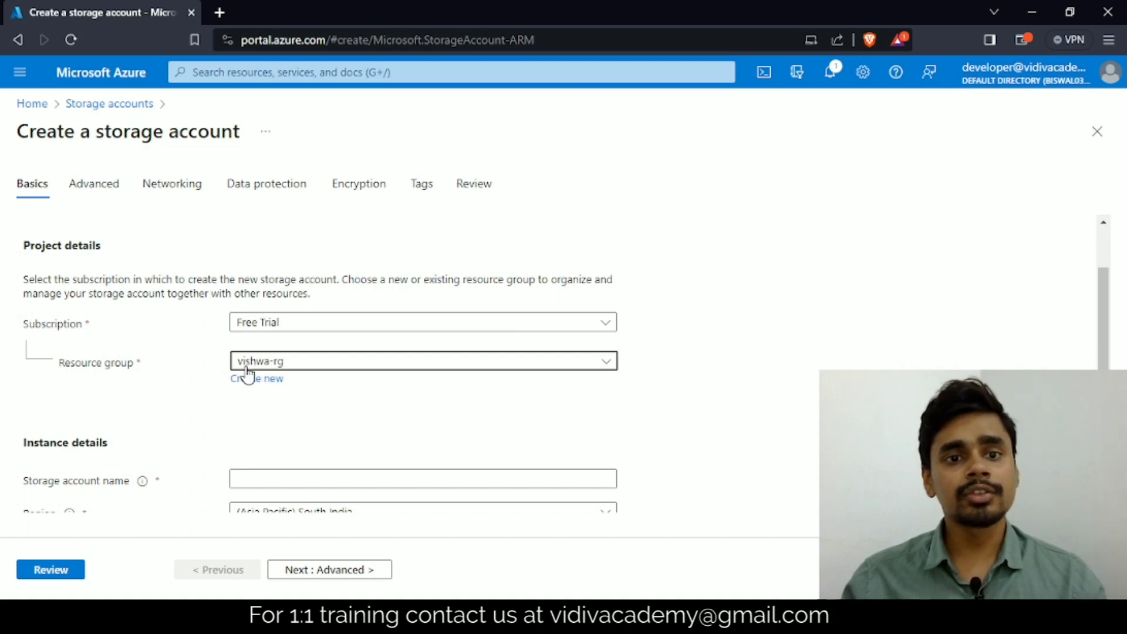
{"action": "scroll", "coordinate": [175, 372], "scroll_direction": "down", "scroll_amount": 3}
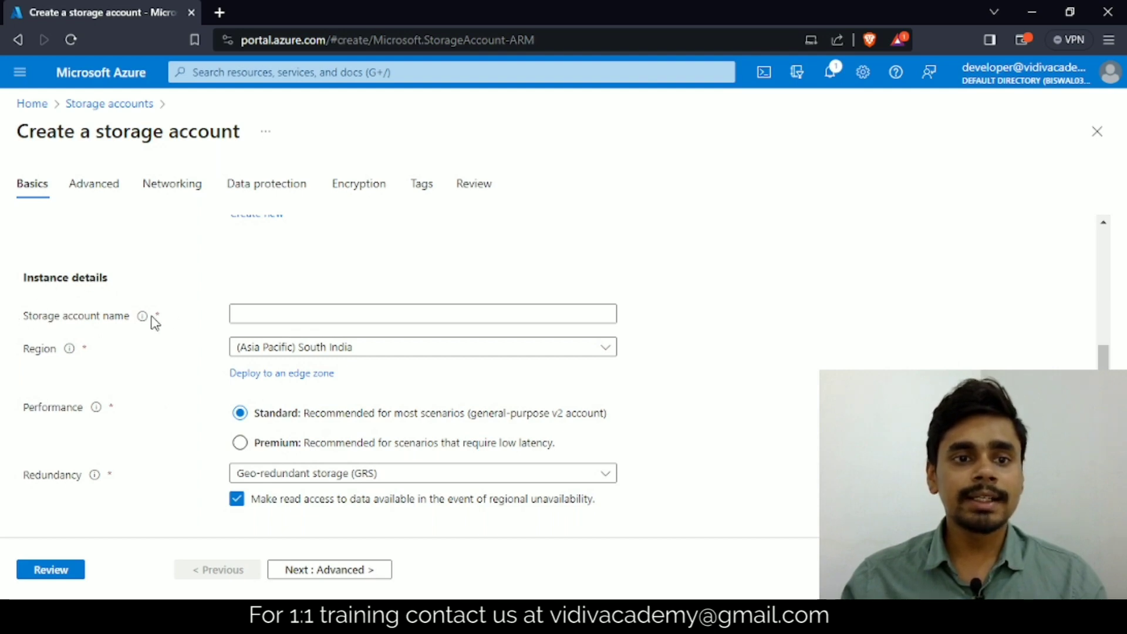
{"action": "left_click", "coordinate": [268, 316]}
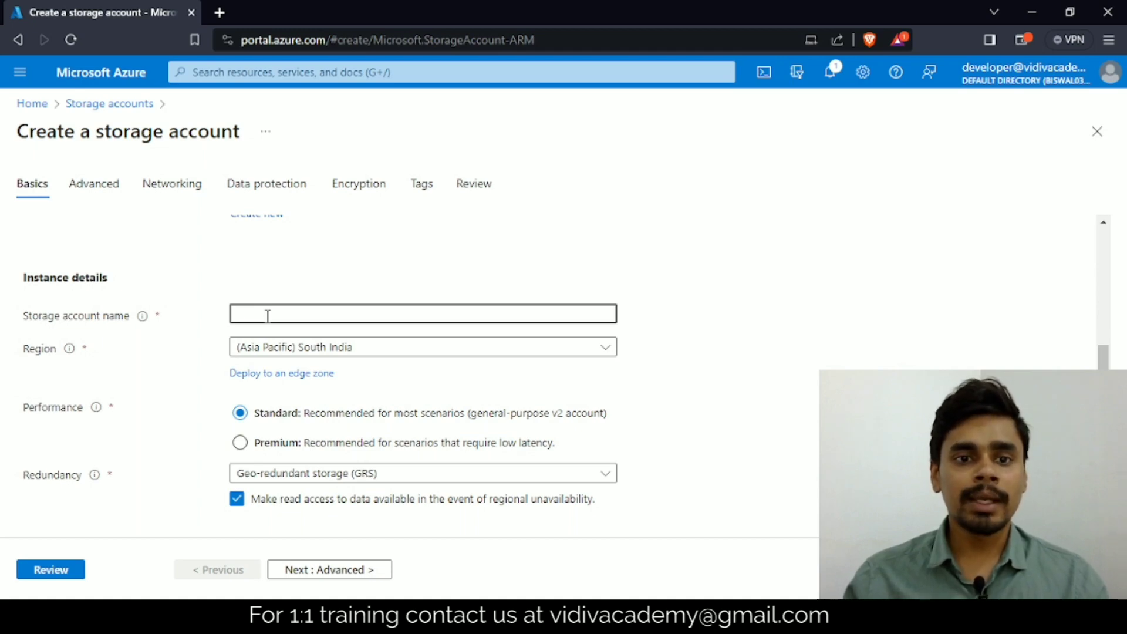
{"action": "type", "text": "y"}
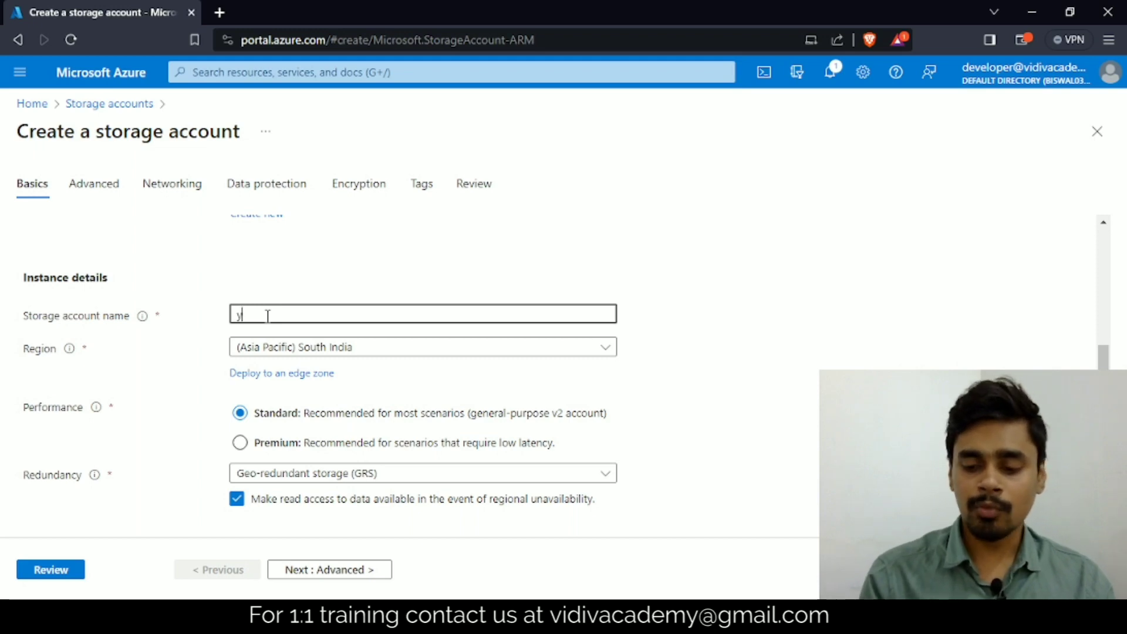
{"action": "type", "text": "tss"}
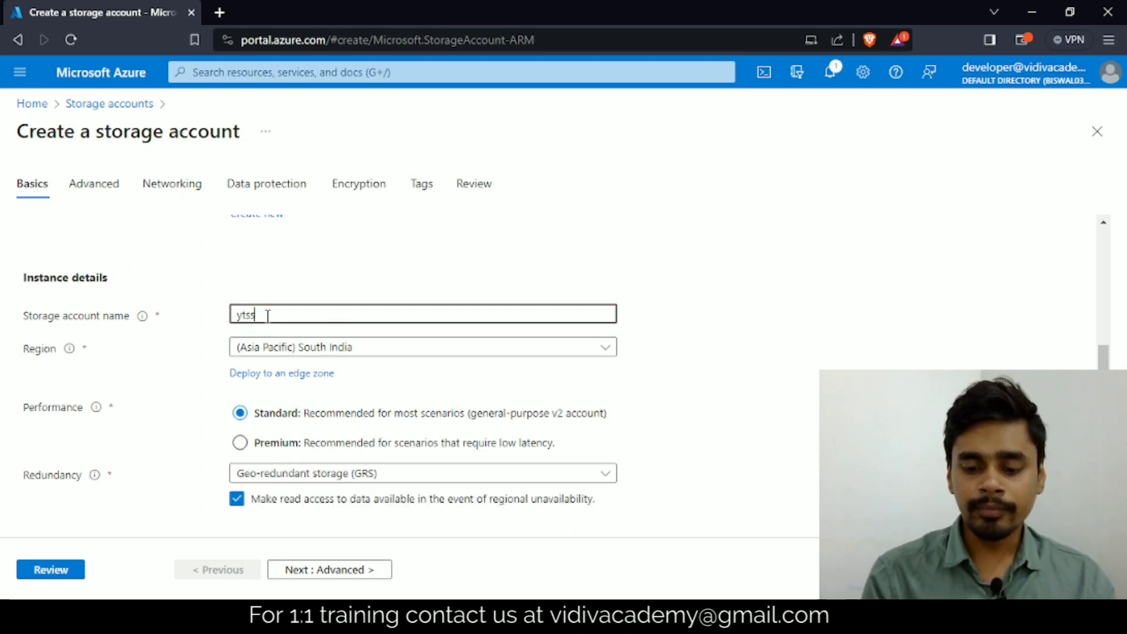
{"action": "key", "text": "BackSpace"}
{"action": "type", "text": "a"}
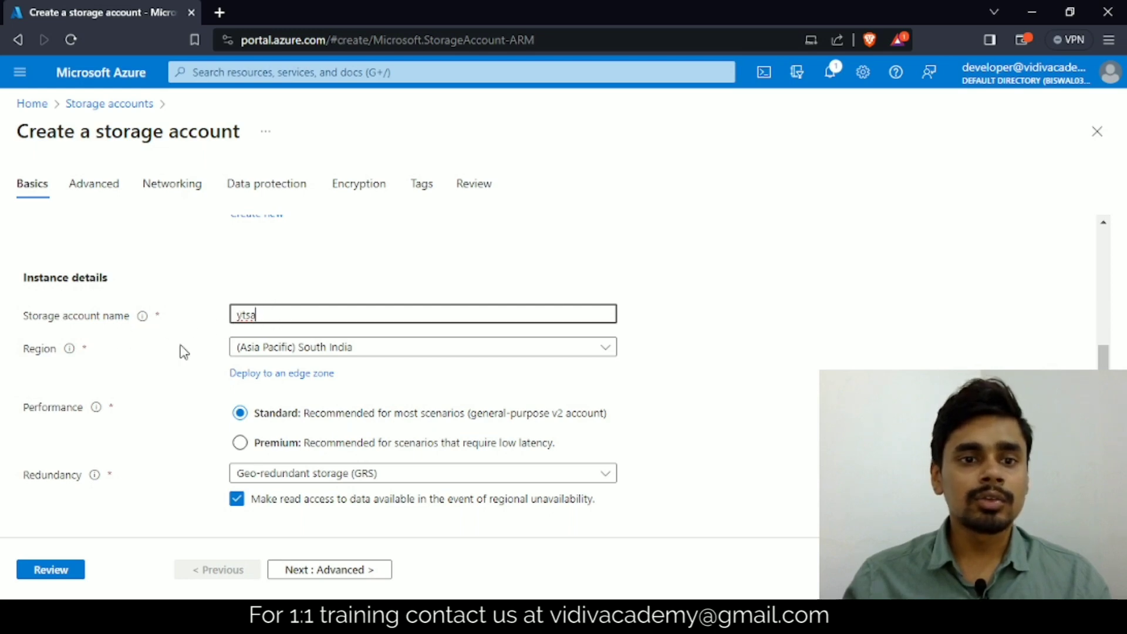
Step: Set the storage account's region to (Asia Pacific) Central India
{"action": "left_click", "coordinate": [381, 350]}
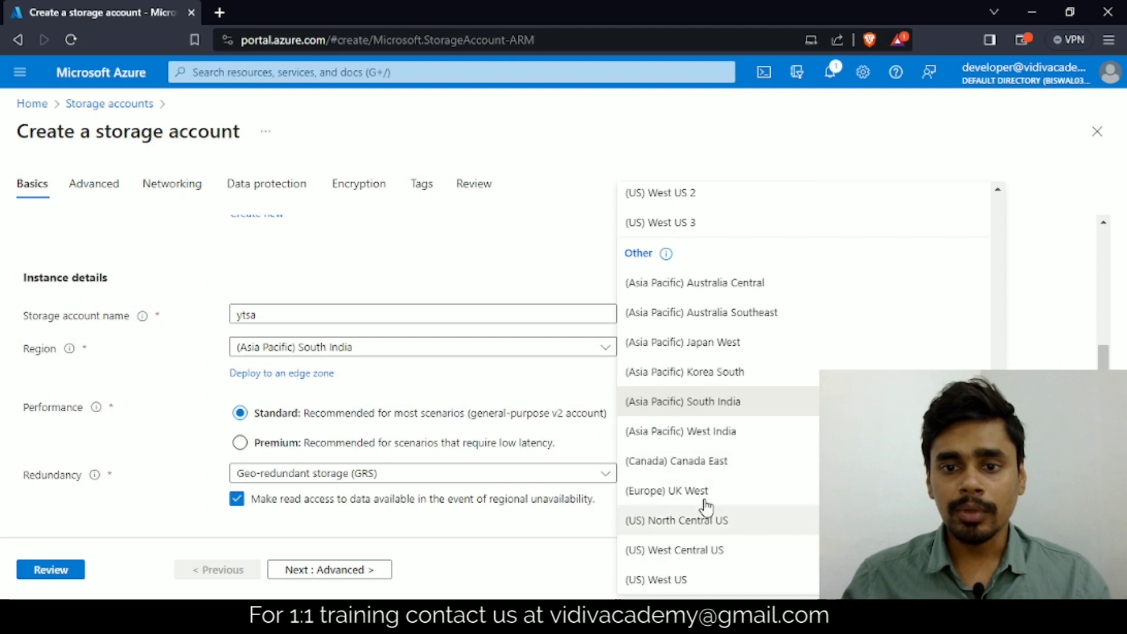
{"action": "scroll", "coordinate": [709, 397], "scroll_direction": "up", "scroll_amount": 5}
{"action": "scroll", "coordinate": [710, 397], "scroll_direction": "up", "scroll_amount": 1}
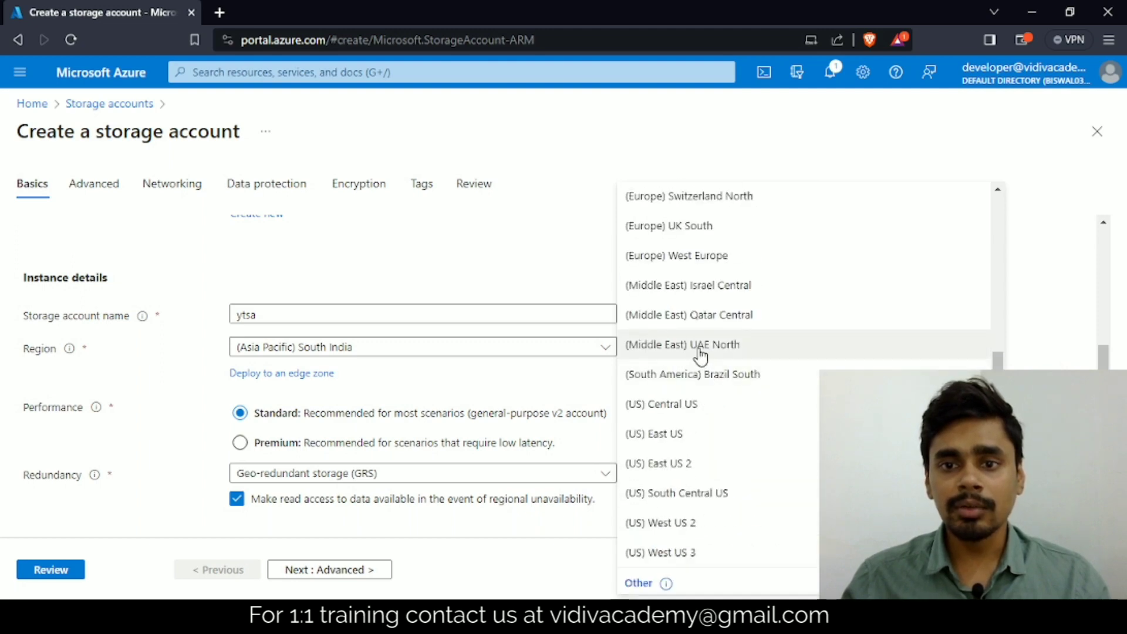
{"action": "scroll", "coordinate": [700, 355], "scroll_direction": "up", "scroll_amount": 4}
{"action": "scroll", "coordinate": [699, 352], "scroll_direction": "up", "scroll_amount": 5}
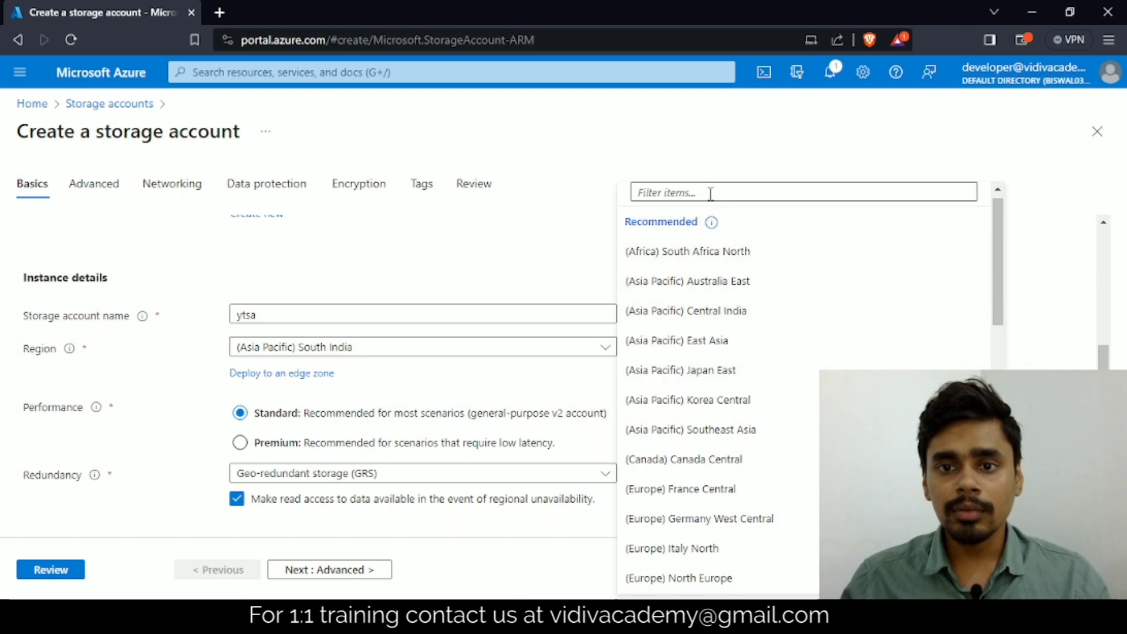
{"action": "left_click", "coordinate": [710, 313]}
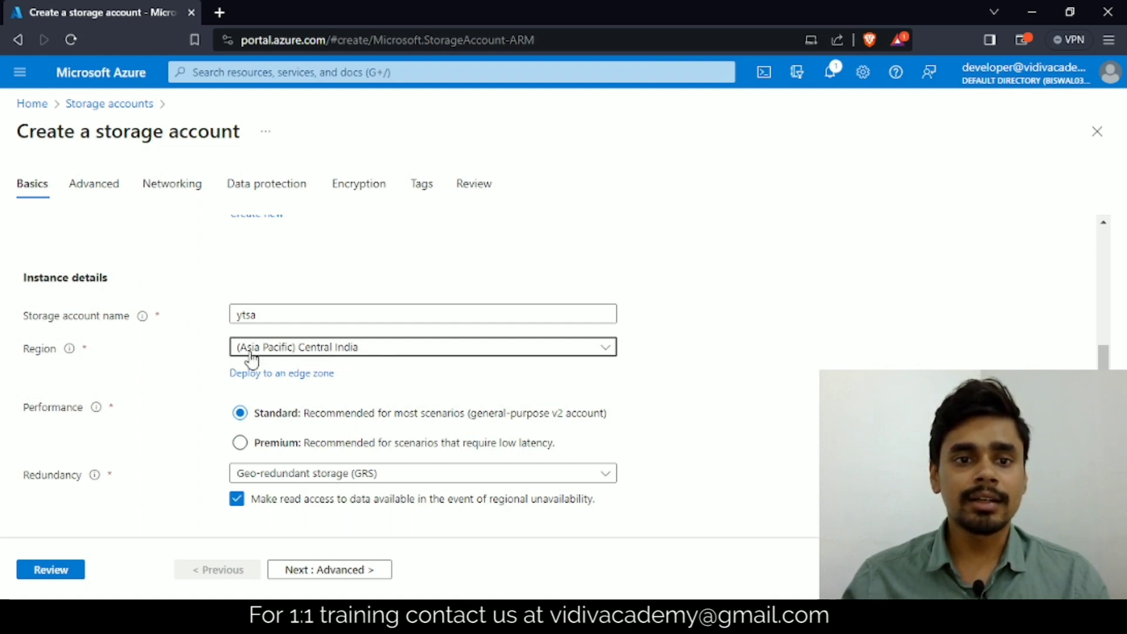
Step: Try the Premium performance option, then return the performance to Standard
{"action": "scroll", "coordinate": [46, 403], "scroll_direction": "down", "scroll_amount": 1}
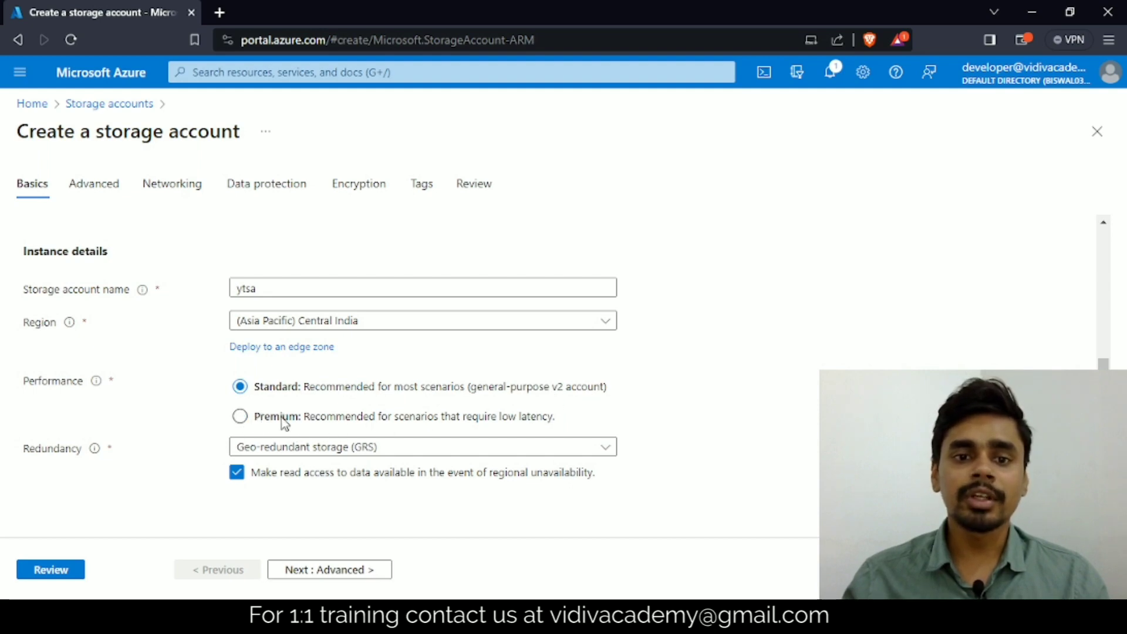
{"action": "left_click", "coordinate": [242, 416]}
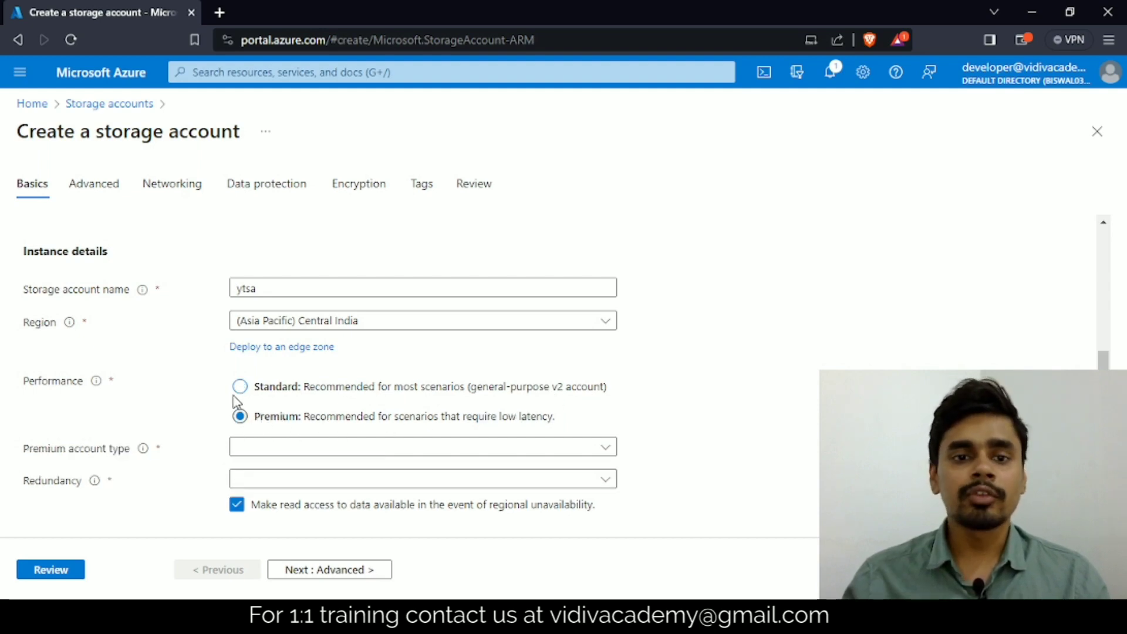
{"action": "left_click", "coordinate": [260, 389]}
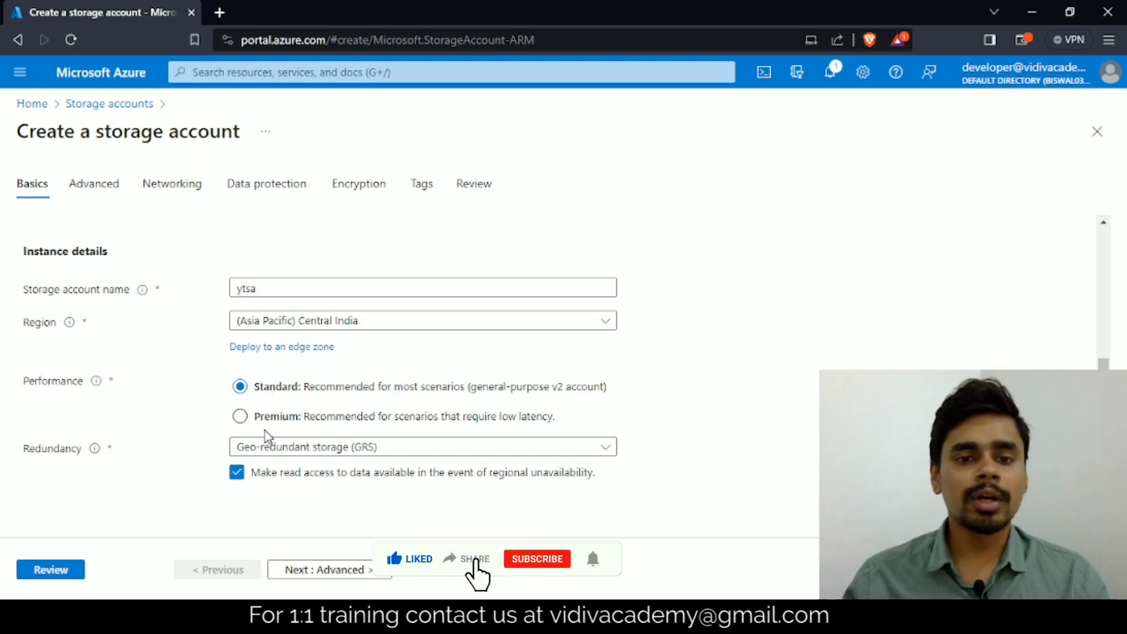
Step: Set the storage account's redundancy to Locally-redundant storage (LRS)
{"action": "left_click_drag", "start_coordinate": [33, 456], "coordinate": [101, 442]}
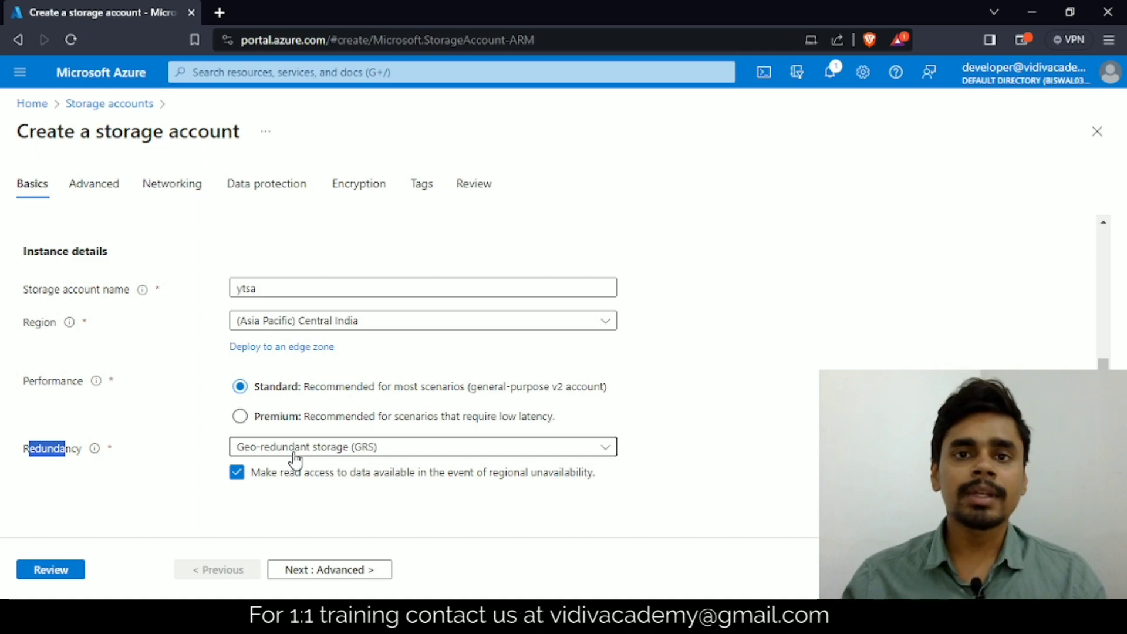
{"action": "left_click", "coordinate": [25, 450]}
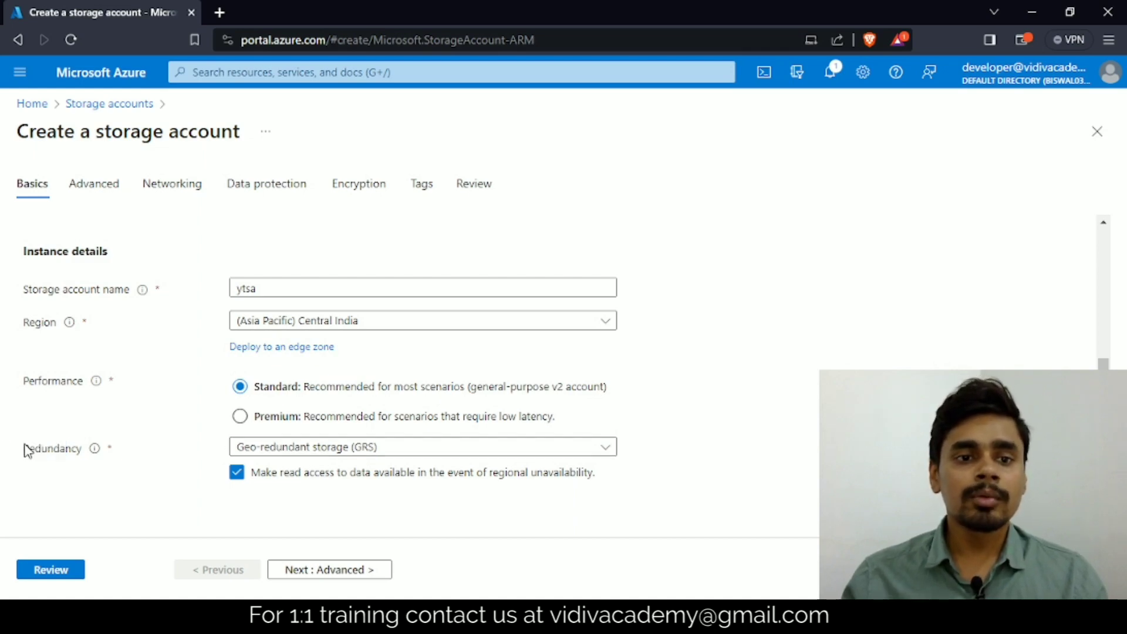
{"action": "left_click_drag", "start_coordinate": [26, 450], "coordinate": [100, 449]}
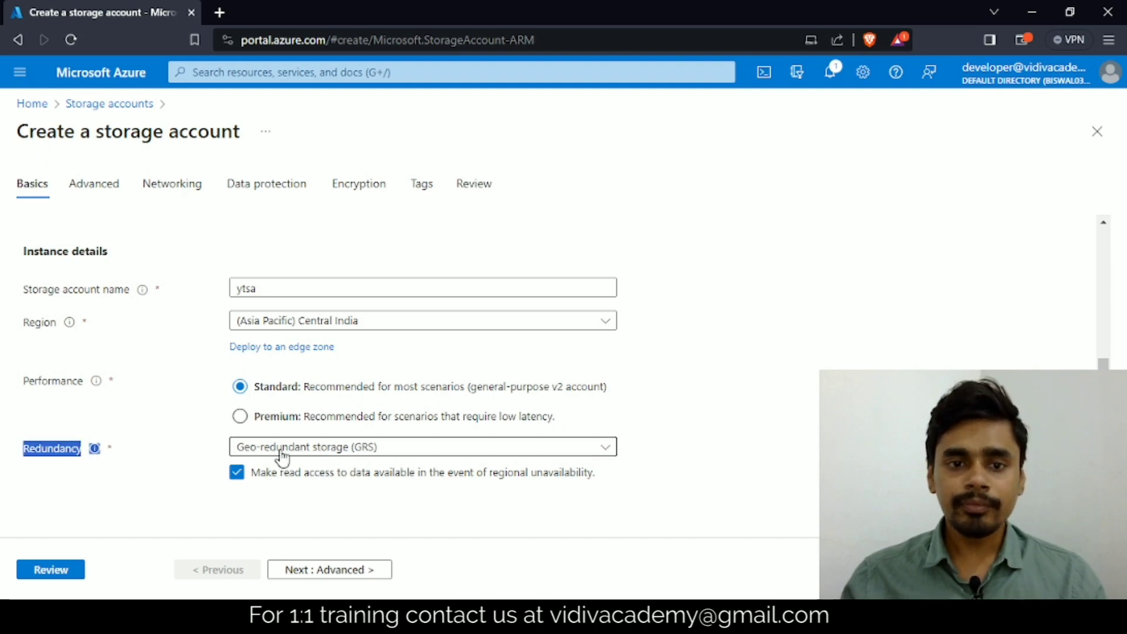
{"action": "left_click", "coordinate": [343, 453]}
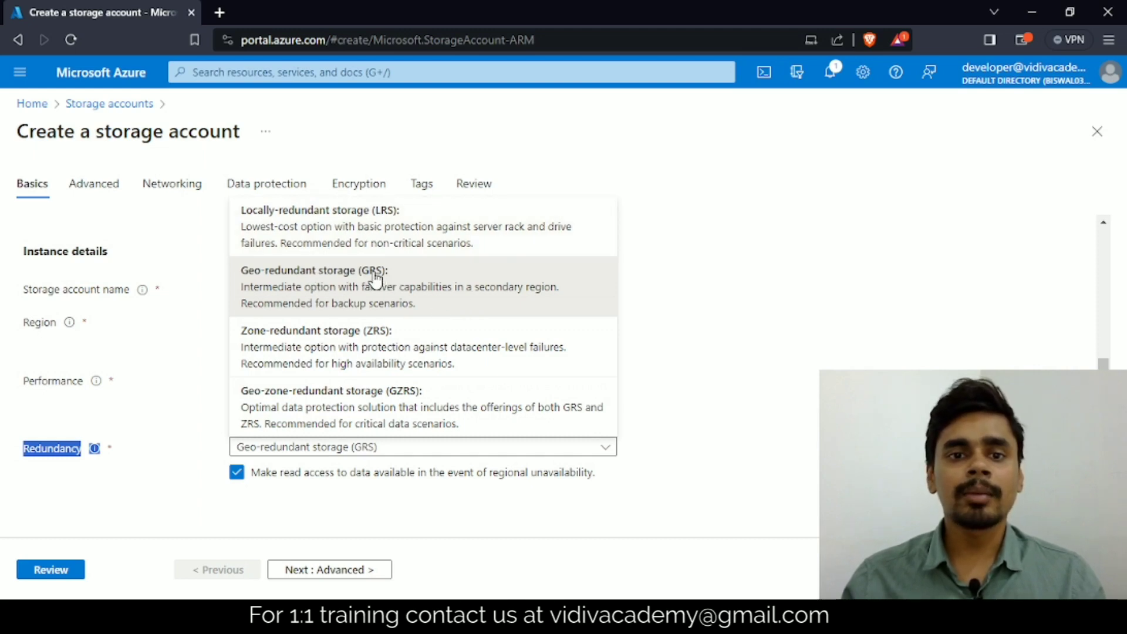
{"action": "left_click", "coordinate": [365, 235]}
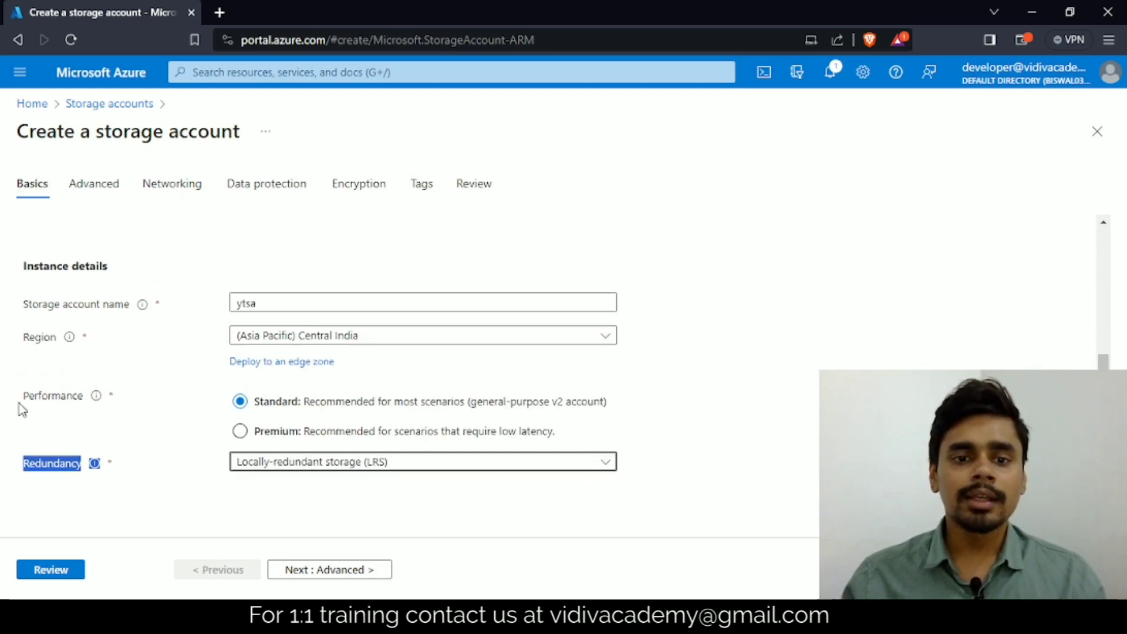
{"action": "left_click", "coordinate": [163, 432]}
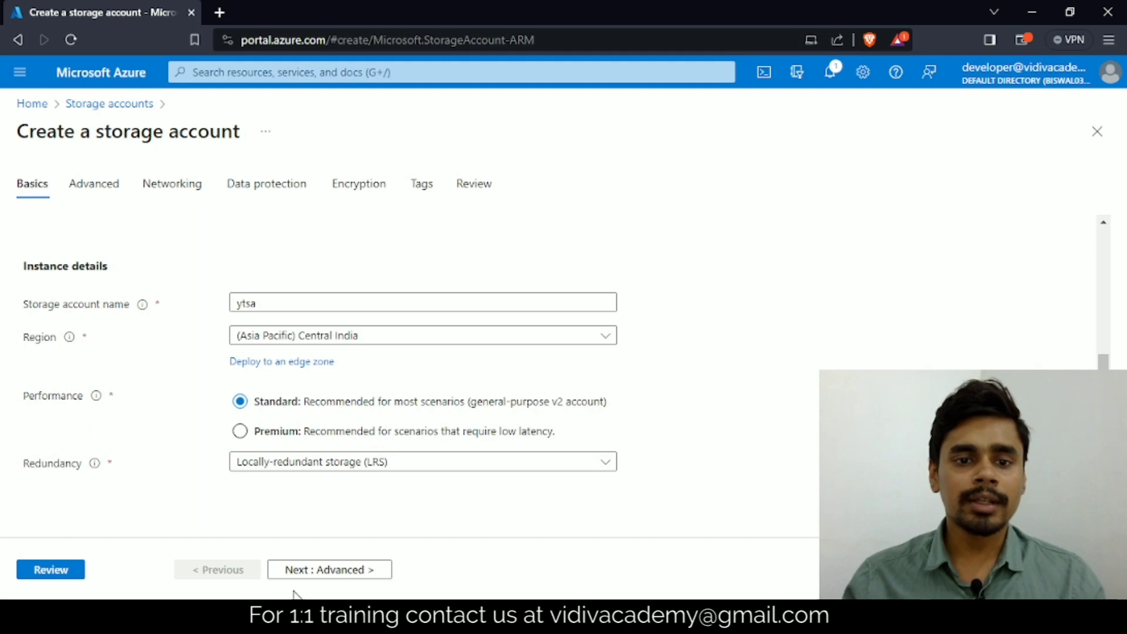
Step: Proceed to the storage account's advanced settings and review the security and hierarchical namespace sections
{"action": "left_click", "coordinate": [300, 570]}
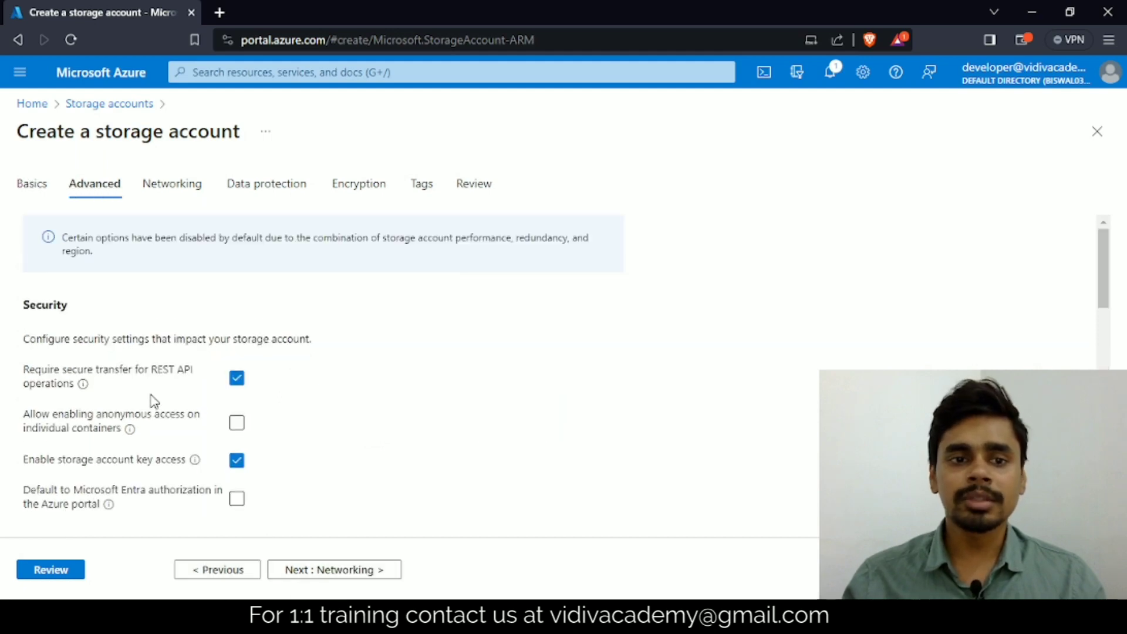
{"action": "scroll", "coordinate": [387, 355], "scroll_direction": "down", "scroll_amount": 4}
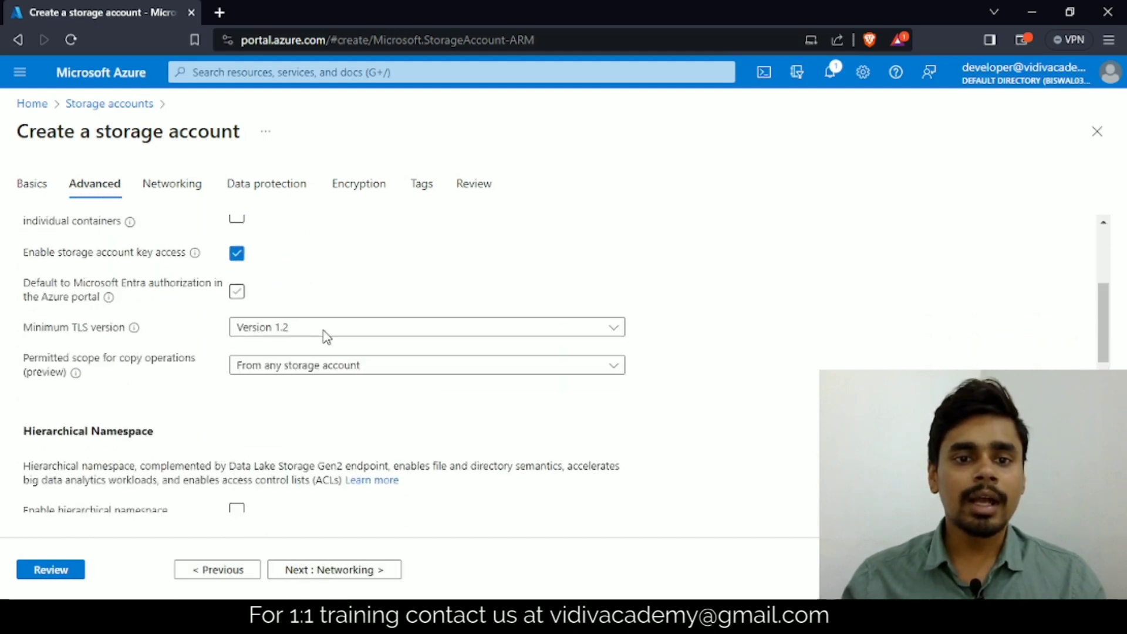
{"action": "scroll", "coordinate": [293, 336], "scroll_direction": "down", "scroll_amount": 1}
{"action": "scroll", "coordinate": [170, 327], "scroll_direction": "down", "scroll_amount": 3}
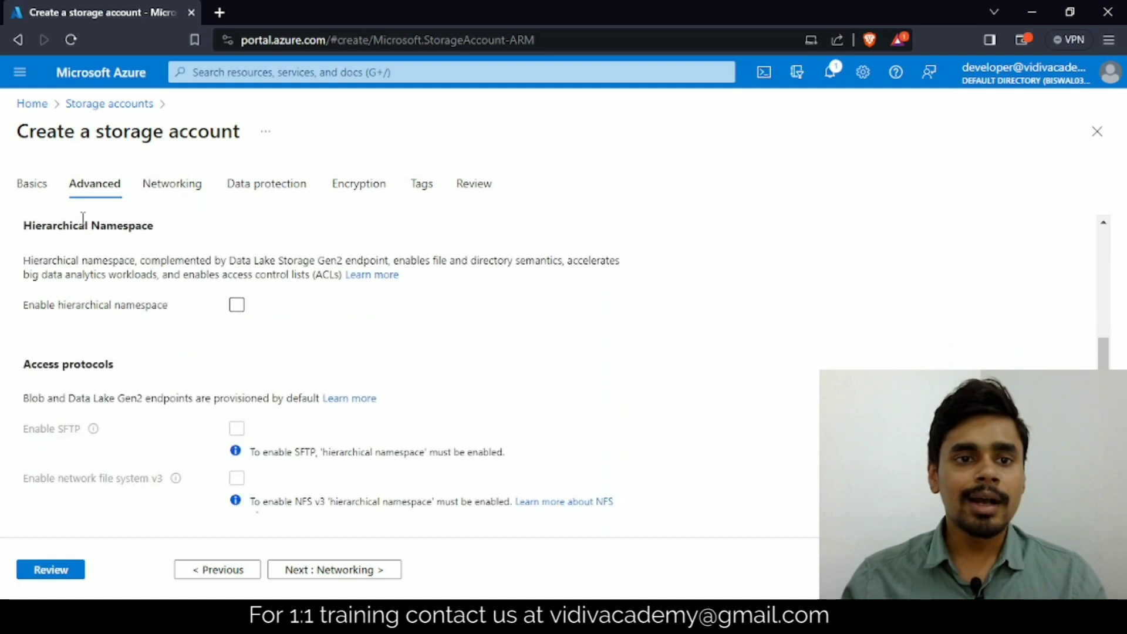
{"action": "scroll", "coordinate": [159, 235], "scroll_direction": "up", "scroll_amount": 7}
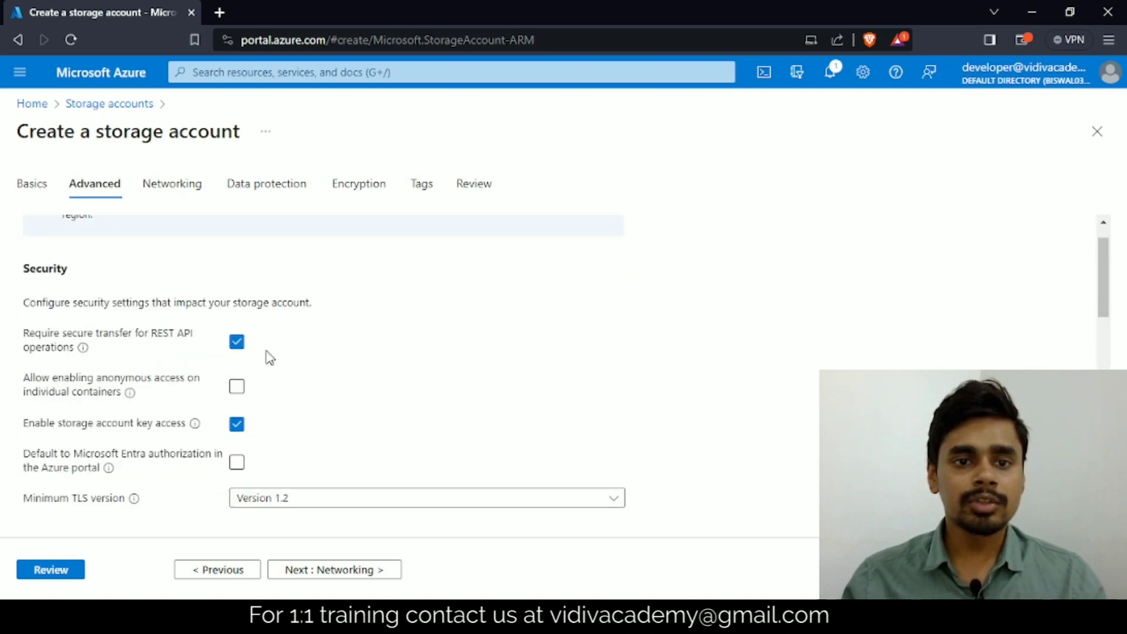
{"action": "scroll", "coordinate": [264, 359], "scroll_direction": "down", "scroll_amount": 3}
{"action": "scroll", "coordinate": [167, 305], "scroll_direction": "down", "scroll_amount": 4}
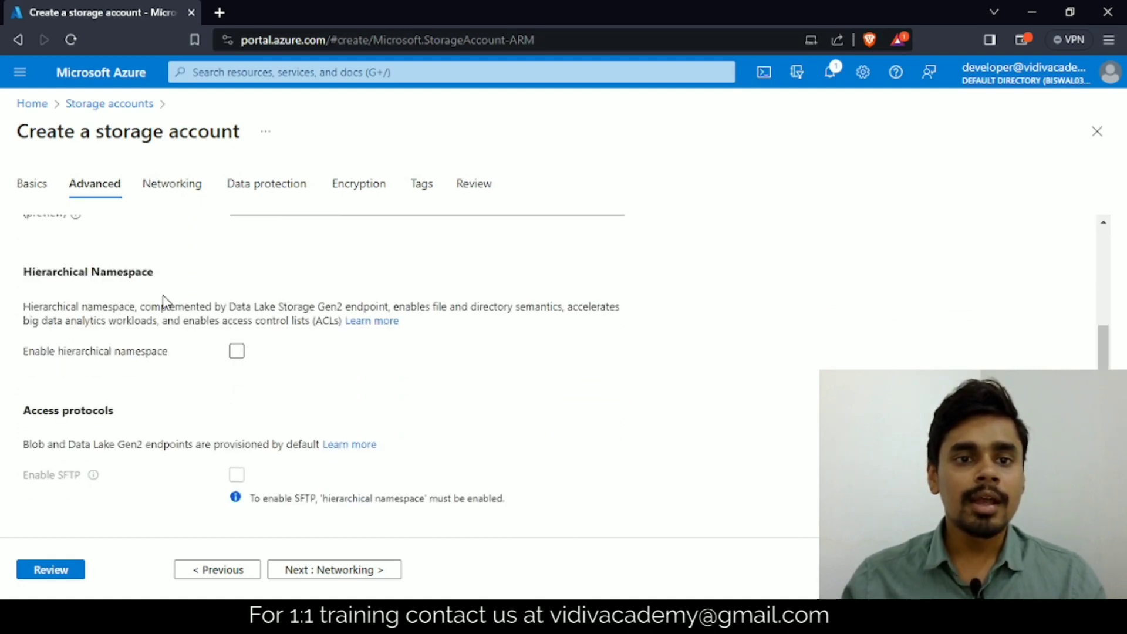
{"action": "scroll", "coordinate": [83, 252], "scroll_direction": "up", "scroll_amount": 3}
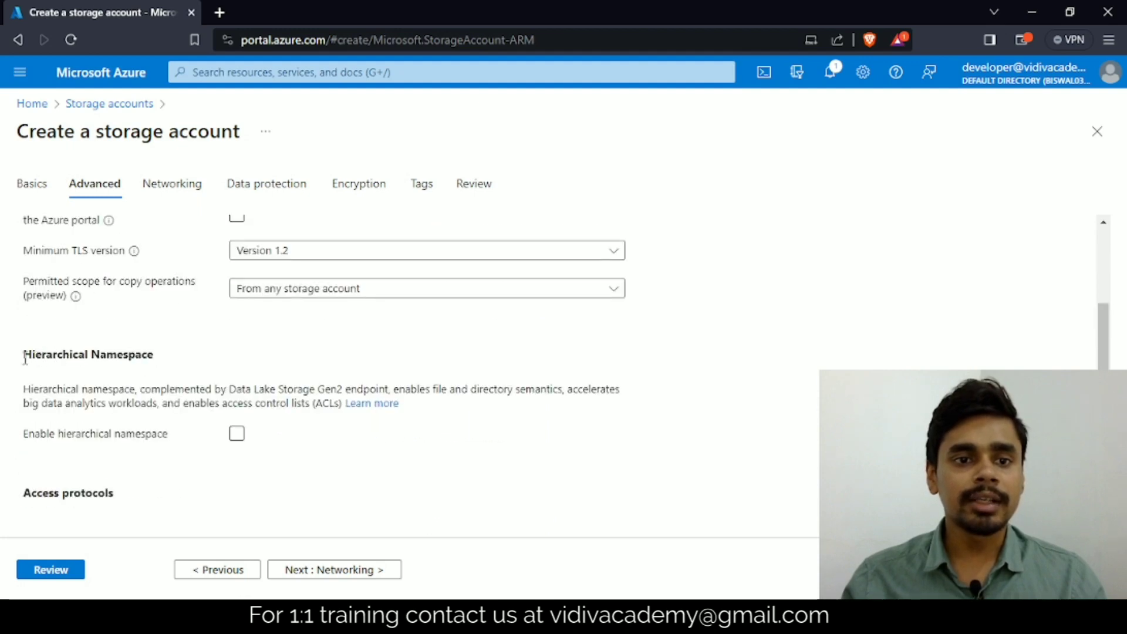
Step: Examine the hierarchical namespace option and its description, along with the access protocol, blob storage and Azure Files settings
{"action": "left_click", "coordinate": [240, 438]}
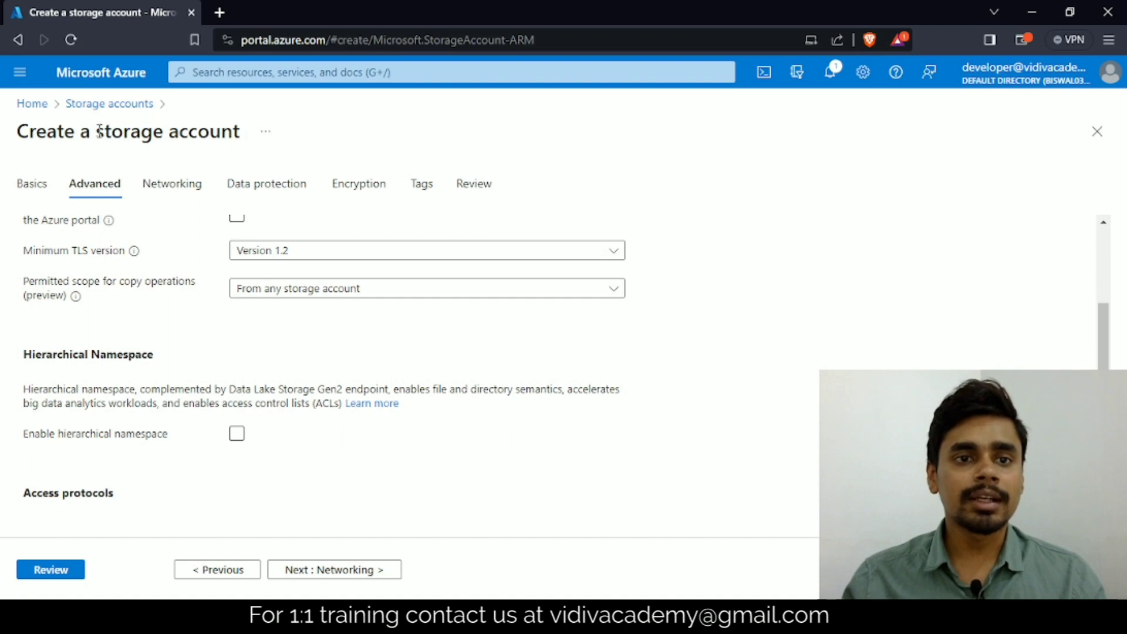
{"action": "left_click_drag", "start_coordinate": [97, 130], "coordinate": [241, 132]}
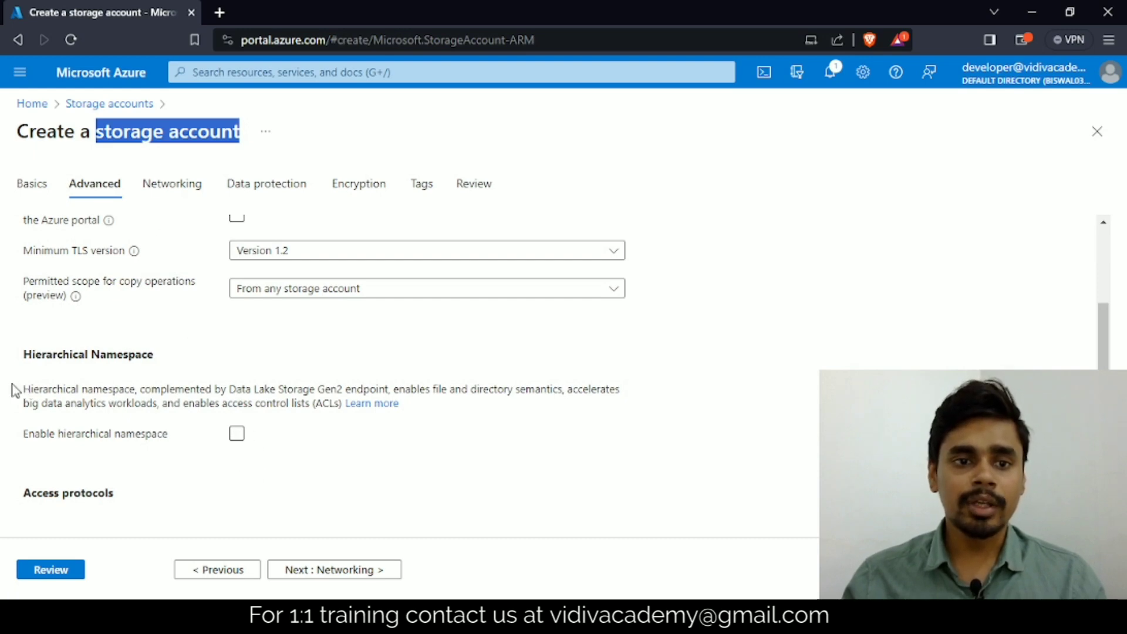
{"action": "left_click_drag", "start_coordinate": [144, 392], "coordinate": [340, 404]}
{"action": "left_click", "coordinate": [318, 392]}
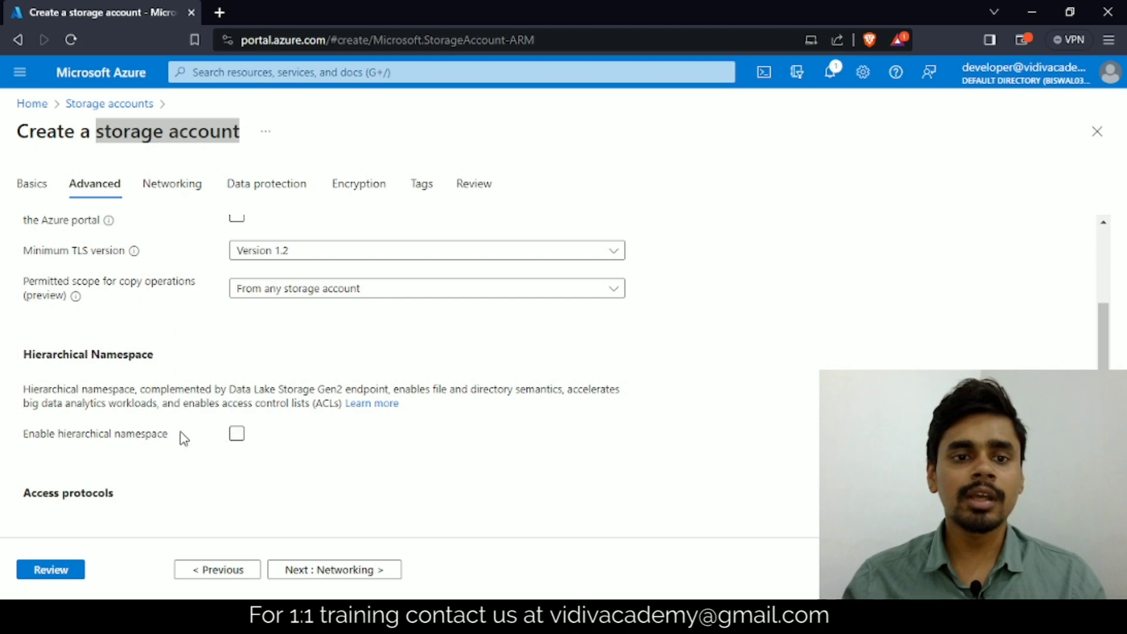
{"action": "left_click", "coordinate": [236, 434]}
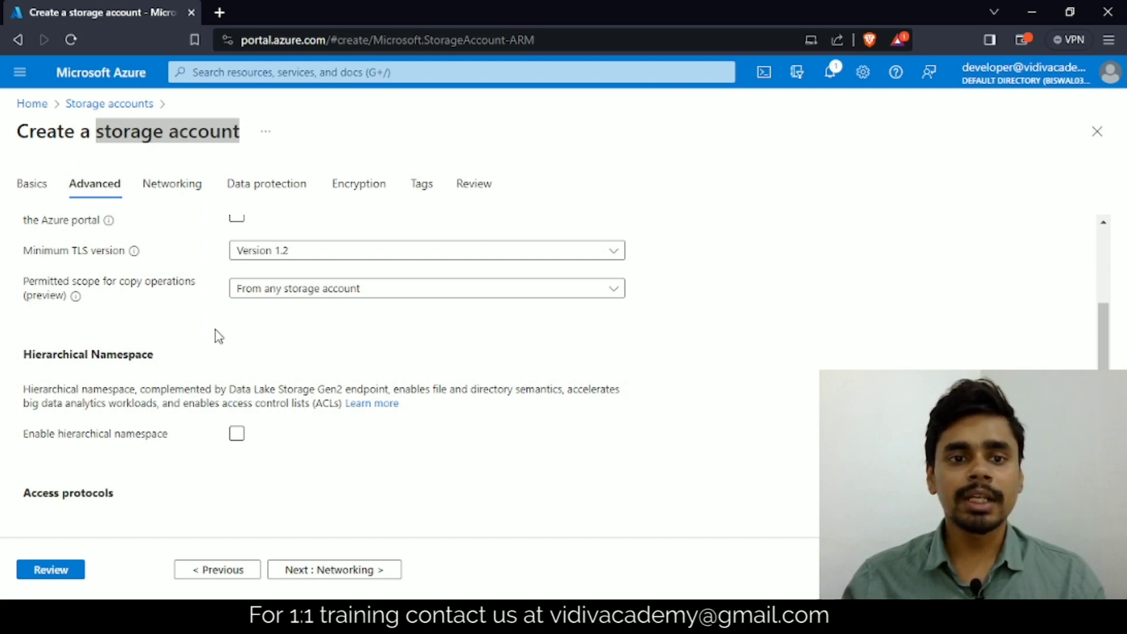
{"action": "scroll", "coordinate": [209, 370], "scroll_direction": "down", "scroll_amount": 3}
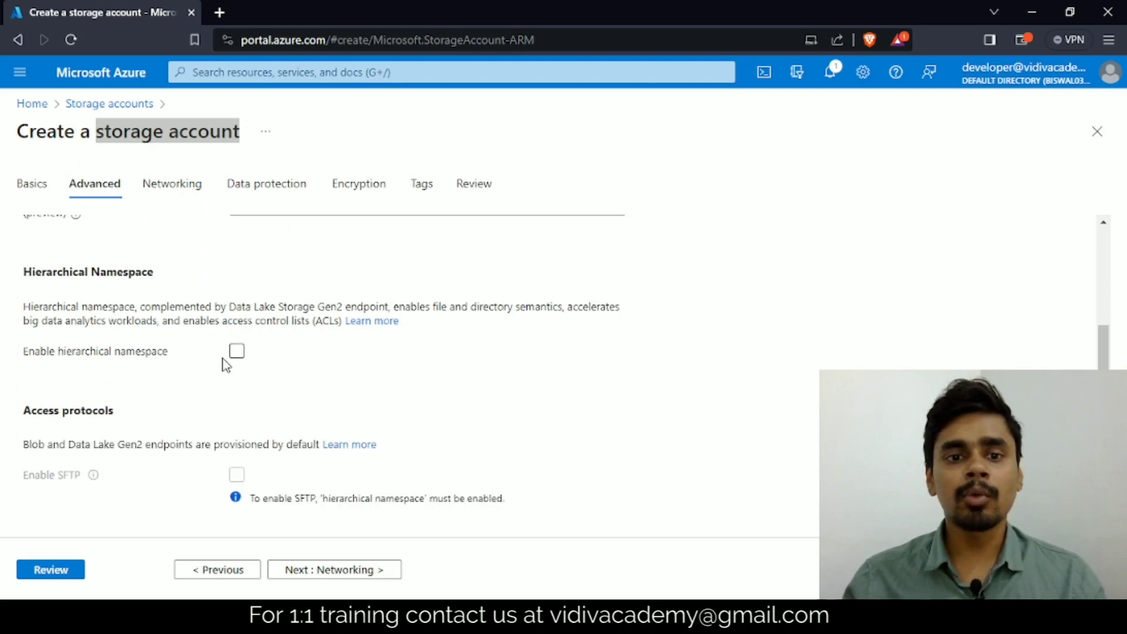
{"action": "left_click", "coordinate": [238, 352]}
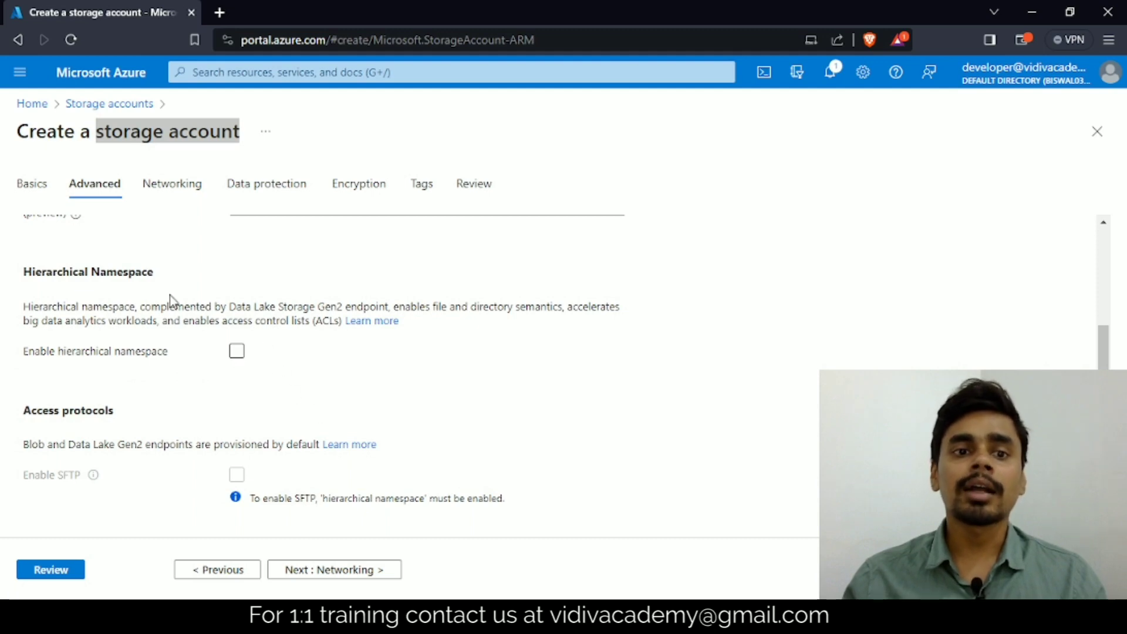
{"action": "left_click_drag", "start_coordinate": [26, 272], "coordinate": [169, 282]}
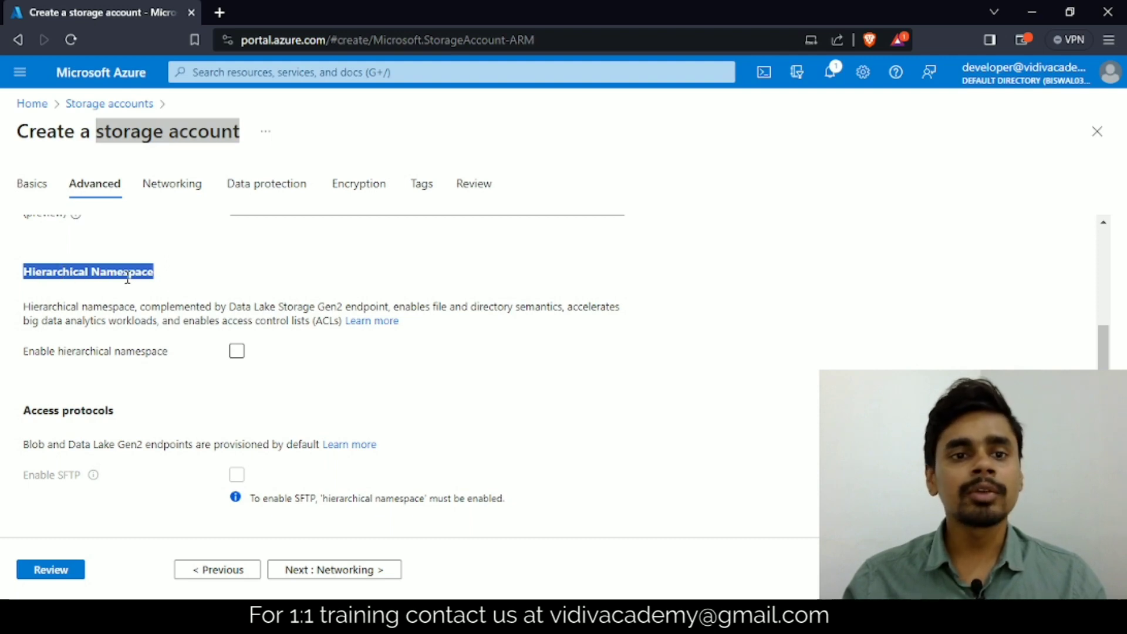
{"action": "left_click", "coordinate": [83, 297]}
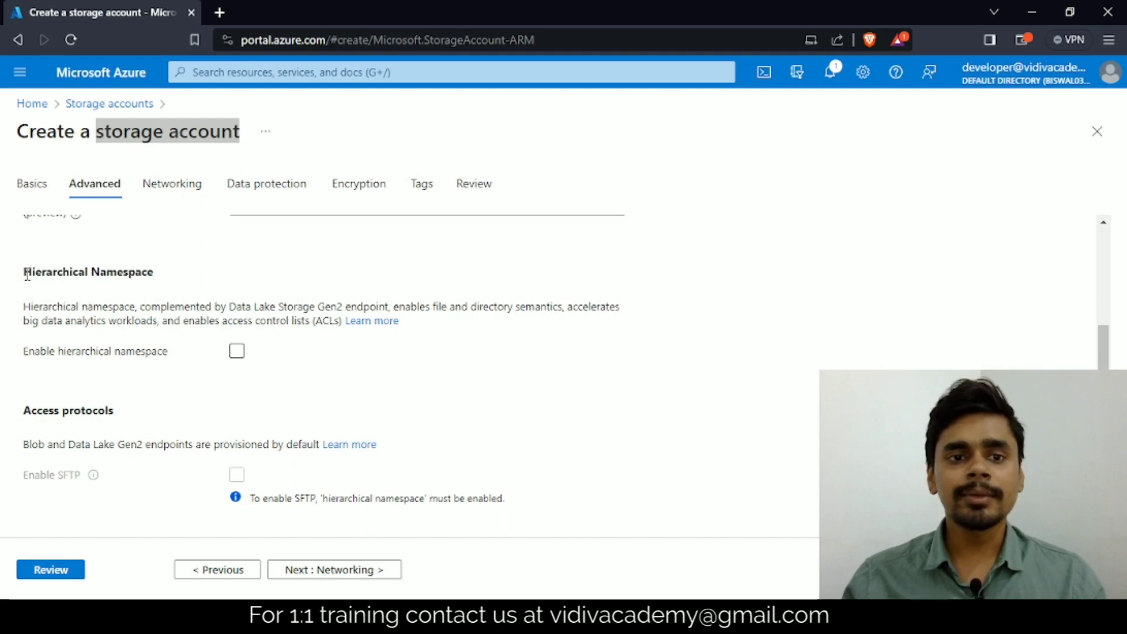
{"action": "left_click_drag", "start_coordinate": [27, 274], "coordinate": [156, 282]}
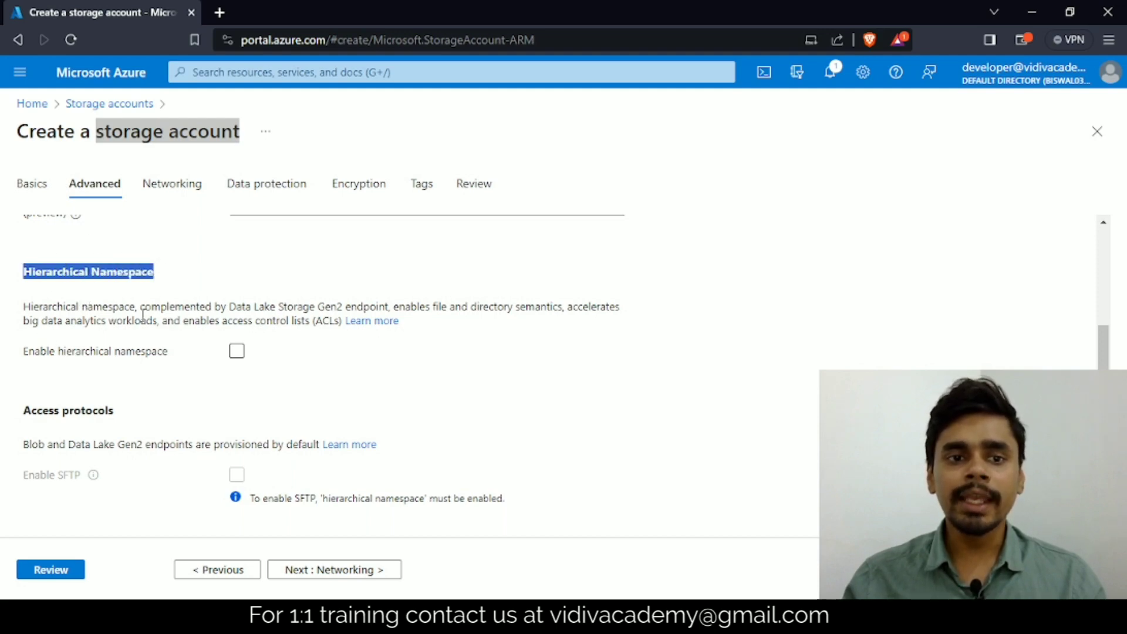
{"action": "left_click", "coordinate": [237, 355]}
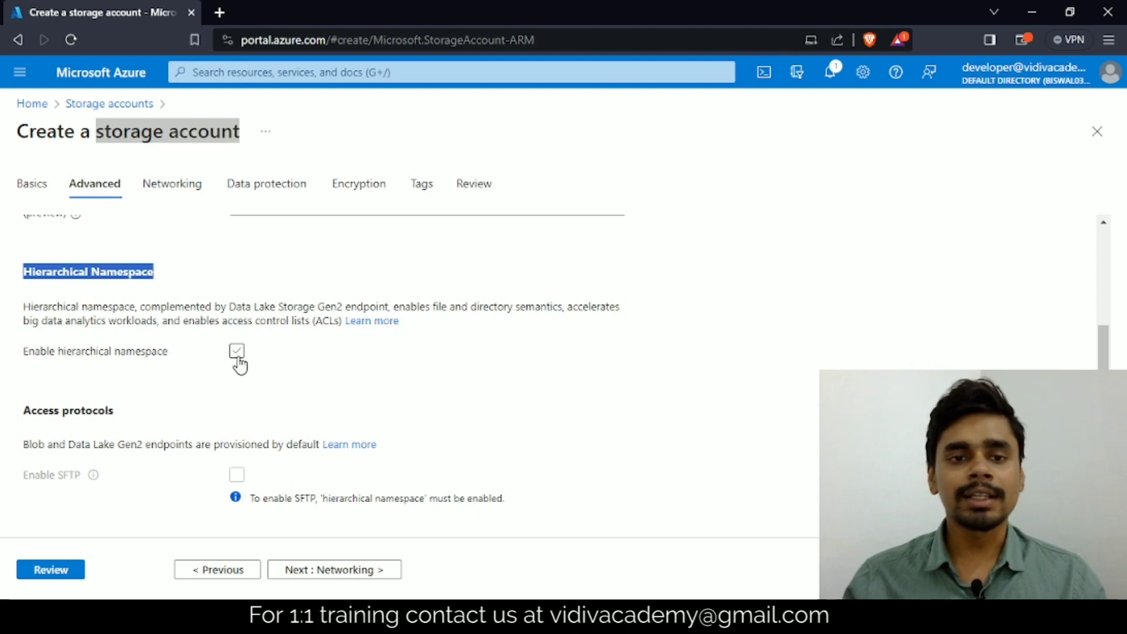
{"action": "left_click", "coordinate": [238, 355]}
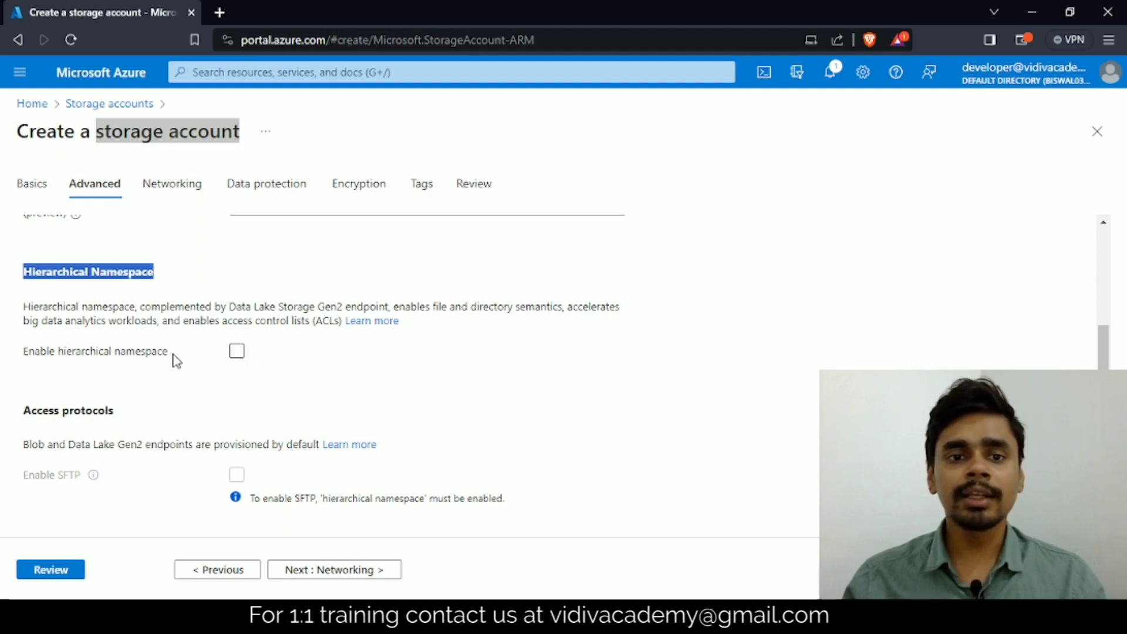
{"action": "scroll", "coordinate": [172, 361], "scroll_direction": "down", "scroll_amount": 3}
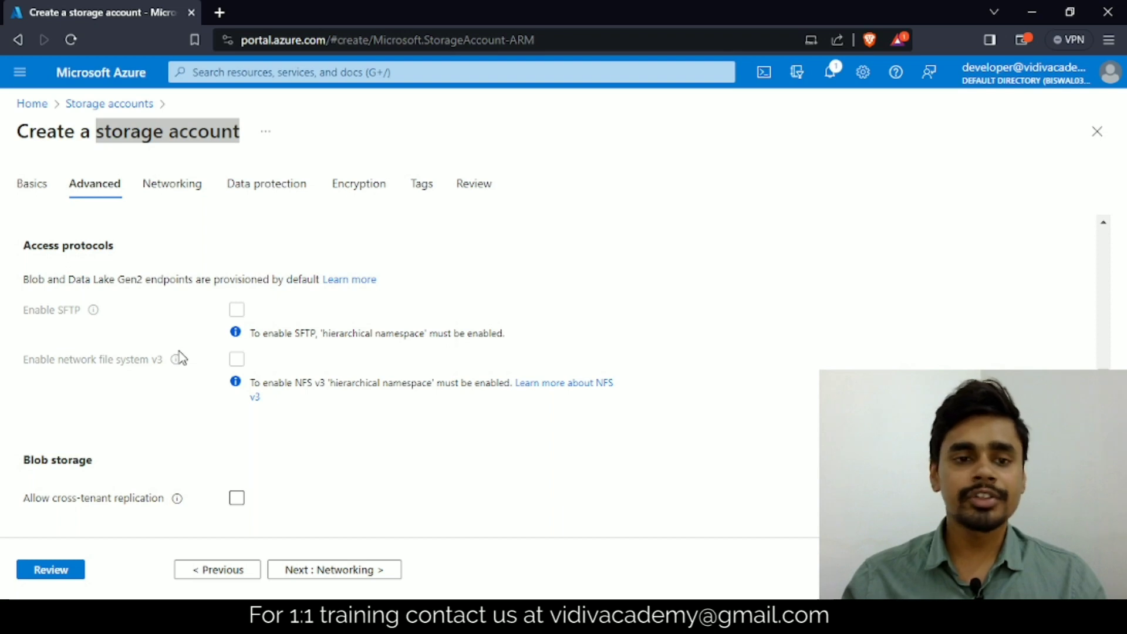
{"action": "scroll", "coordinate": [180, 358], "scroll_direction": "down", "scroll_amount": 3}
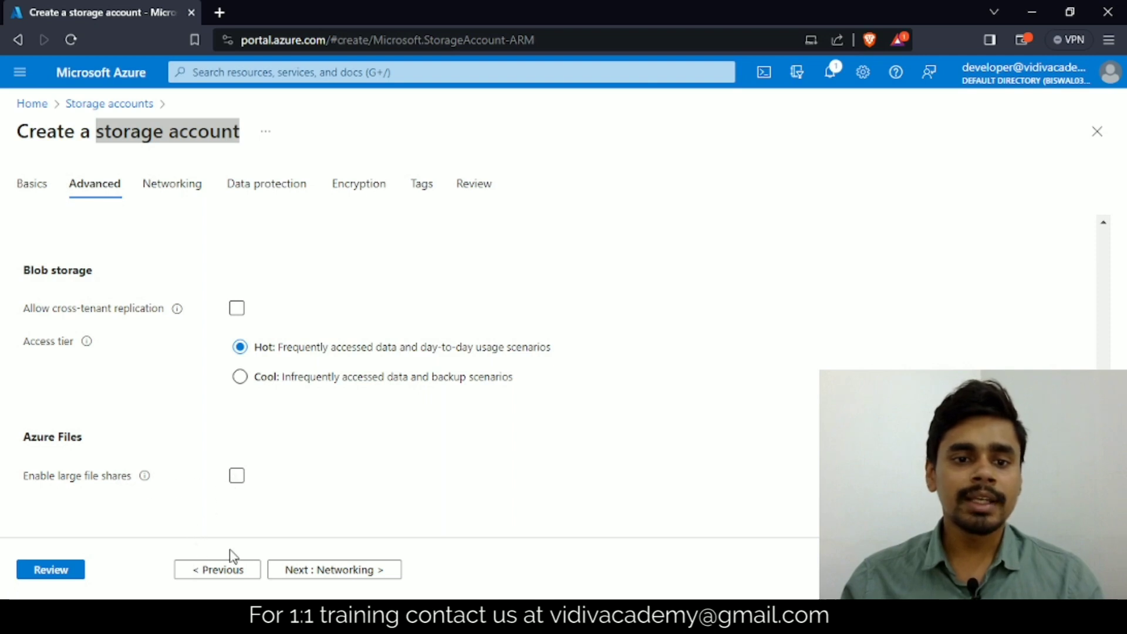
Step: Proceed to the networking settings and review the network access and routing preference options
{"action": "left_click", "coordinate": [322, 573]}
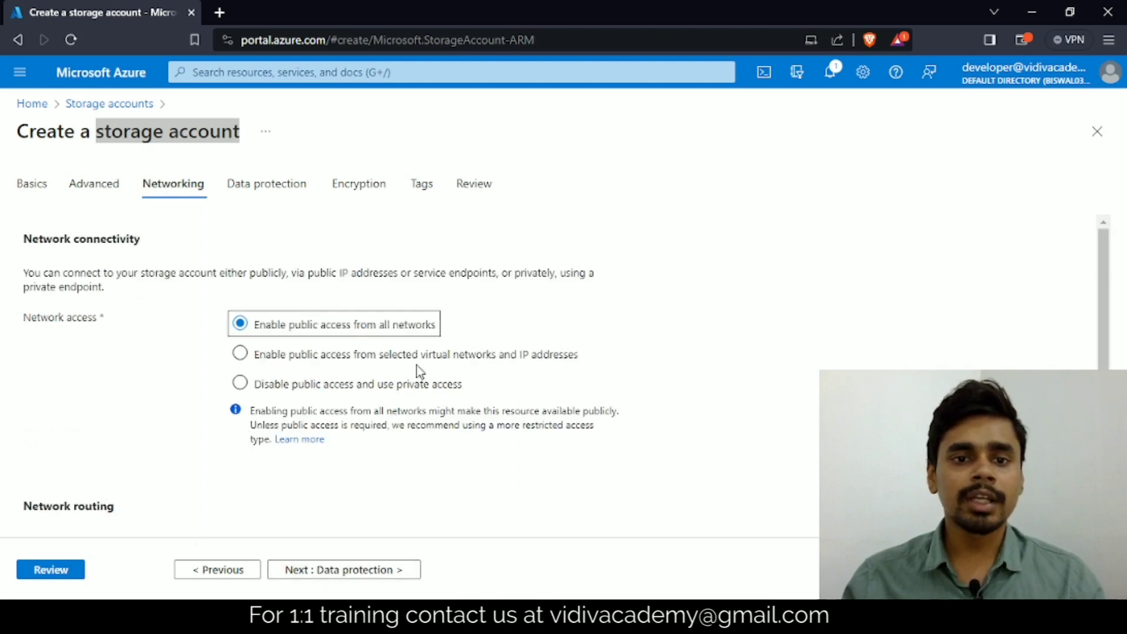
{"action": "scroll", "coordinate": [194, 305], "scroll_direction": "down", "scroll_amount": 1}
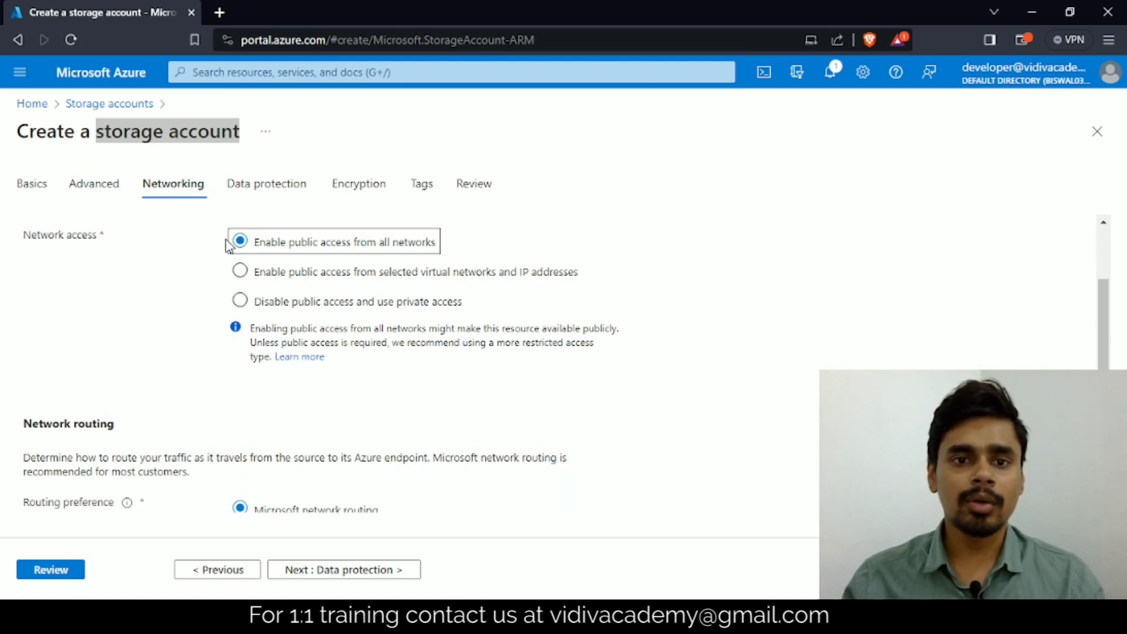
{"action": "scroll", "coordinate": [241, 244], "scroll_direction": "down", "scroll_amount": 1}
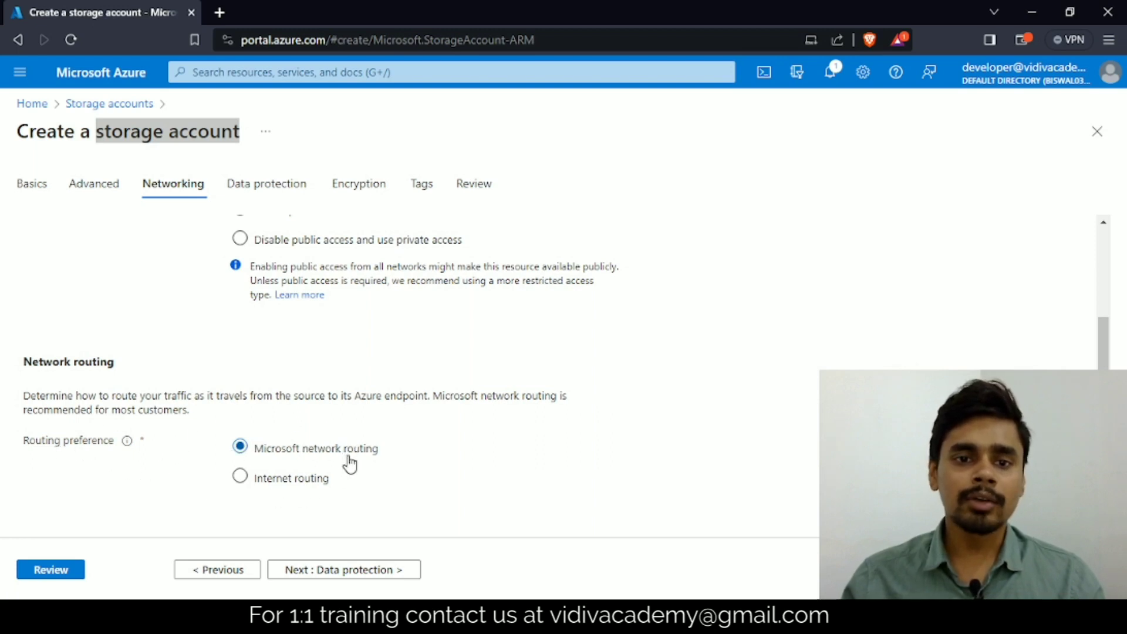
Step: Proceed to the data protection settings and examine soft delete for blobs and its retention period
{"action": "left_click", "coordinate": [321, 571]}
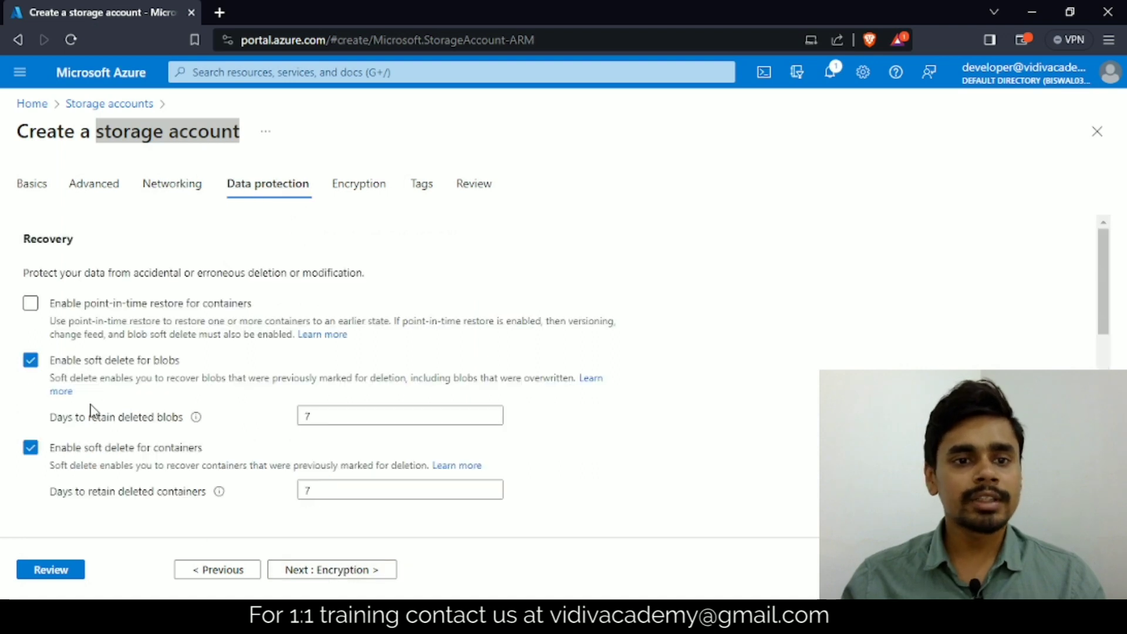
{"action": "scroll", "coordinate": [165, 411], "scroll_direction": "down", "scroll_amount": 2}
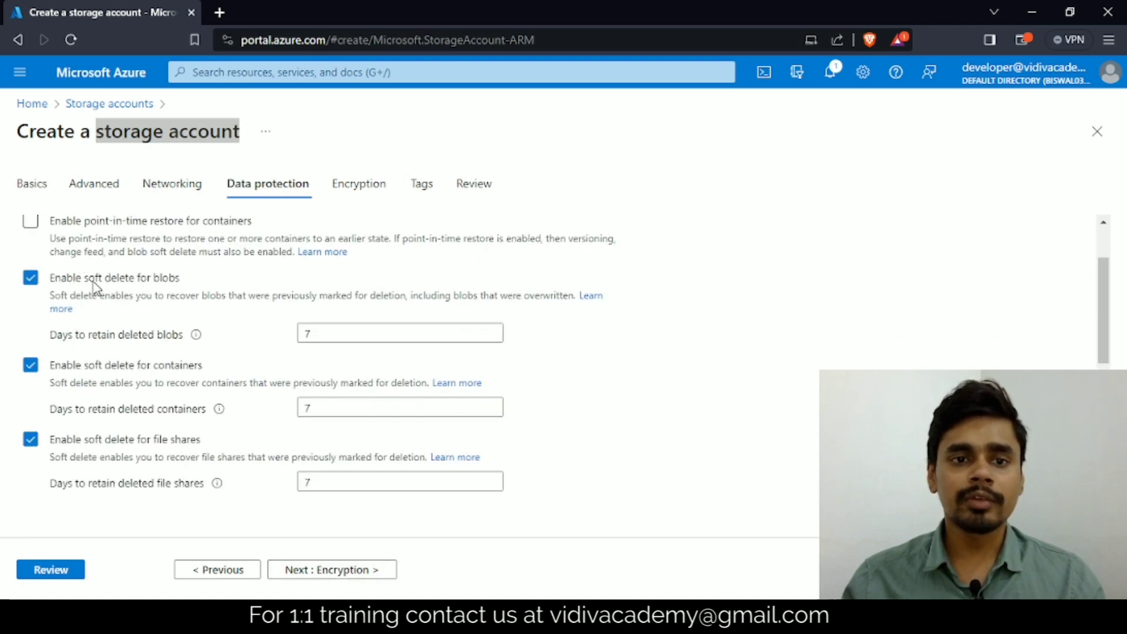
{"action": "left_click_drag", "start_coordinate": [104, 280], "coordinate": [177, 281]}
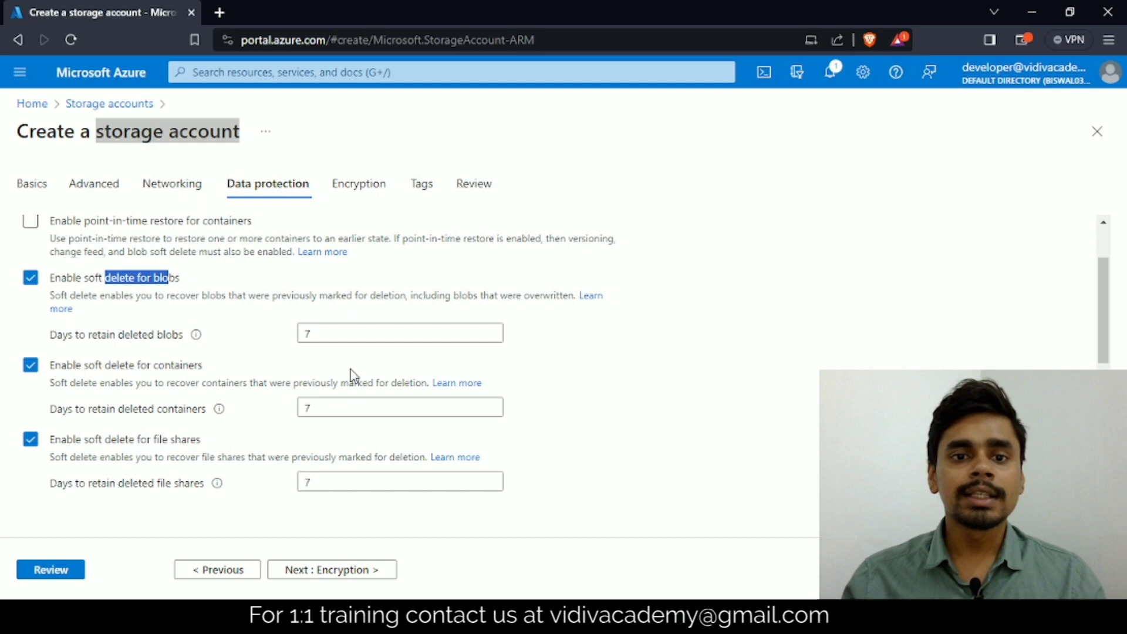
{"action": "double_click", "coordinate": [335, 333]}
{"action": "left_click_drag", "start_coordinate": [75, 336], "coordinate": [162, 340]}
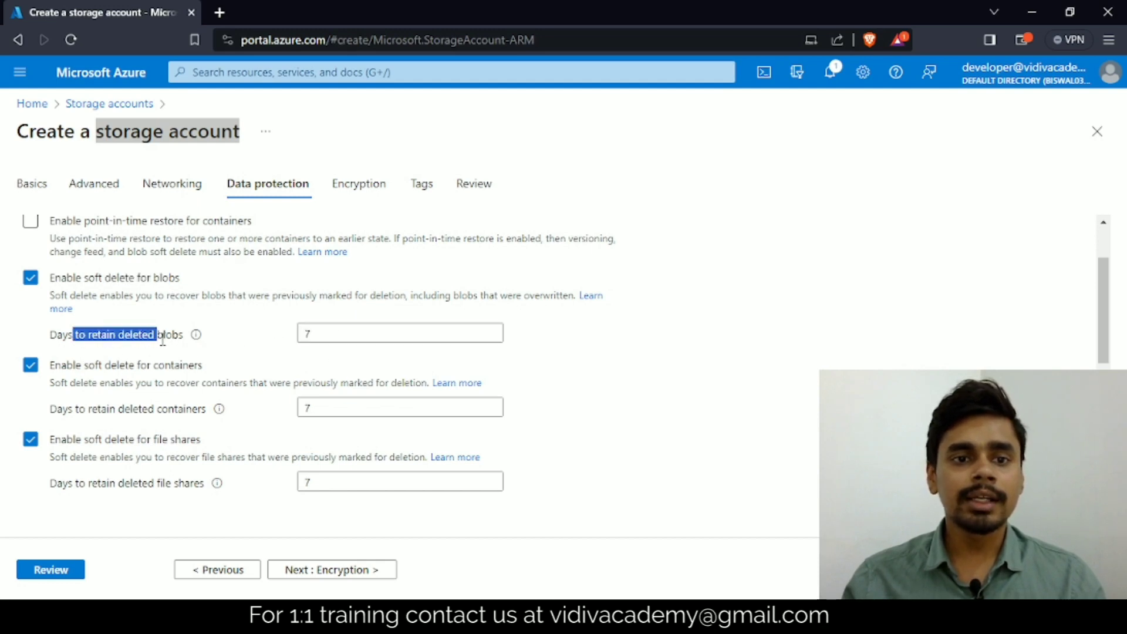
{"action": "left_click", "coordinate": [336, 331]}
{"action": "double_click", "coordinate": [318, 331]}
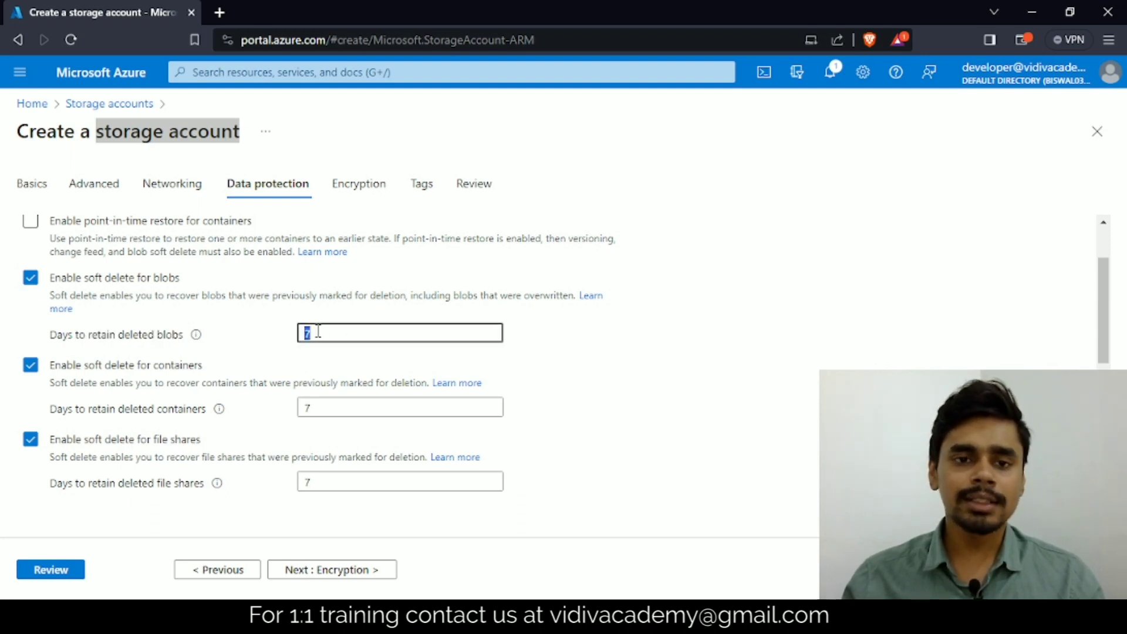
Step: Review the recovery options for containers and file shares, and the tracking options for blob versioning and change feed
{"action": "scroll", "coordinate": [196, 333], "scroll_direction": "down", "scroll_amount": 2}
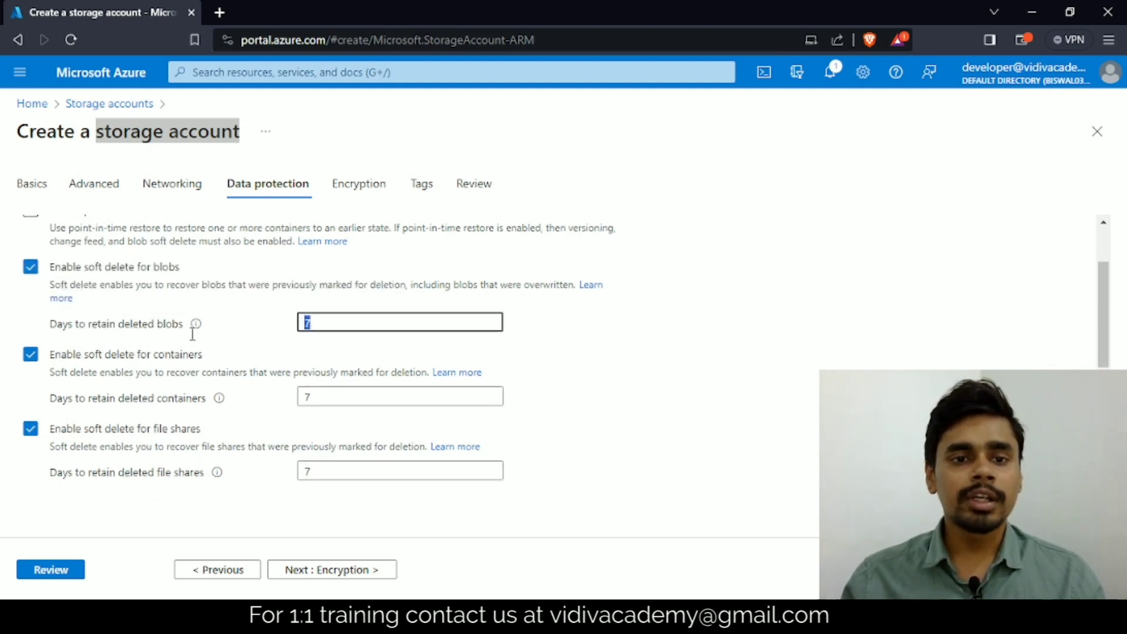
{"action": "scroll", "coordinate": [174, 317], "scroll_direction": "up", "scroll_amount": 3}
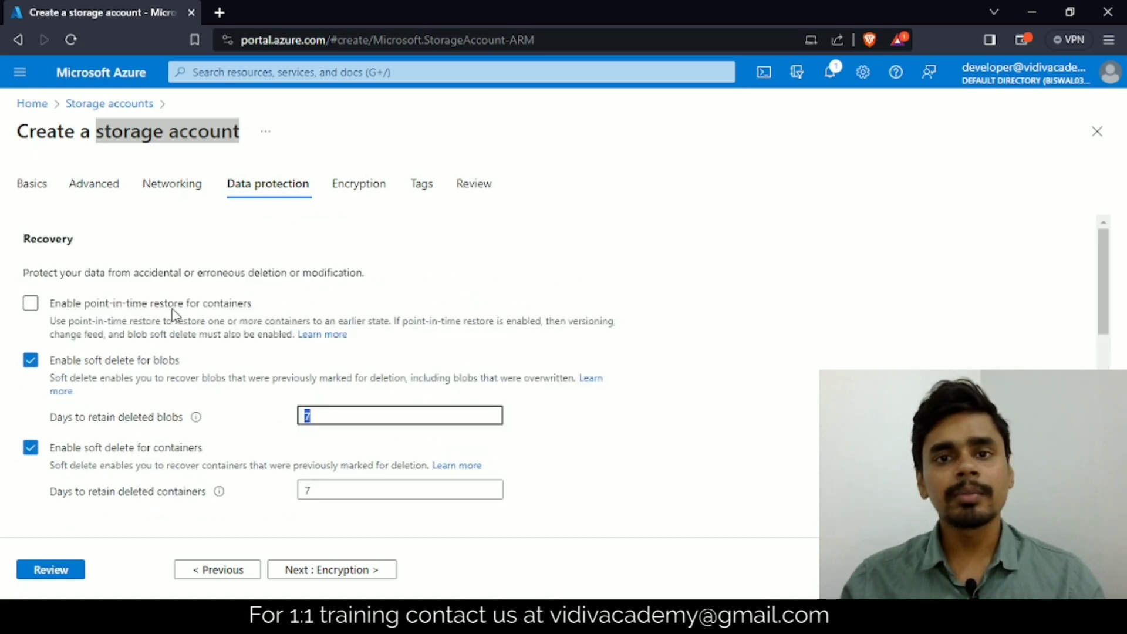
{"action": "scroll", "coordinate": [174, 316], "scroll_direction": "down", "scroll_amount": 3}
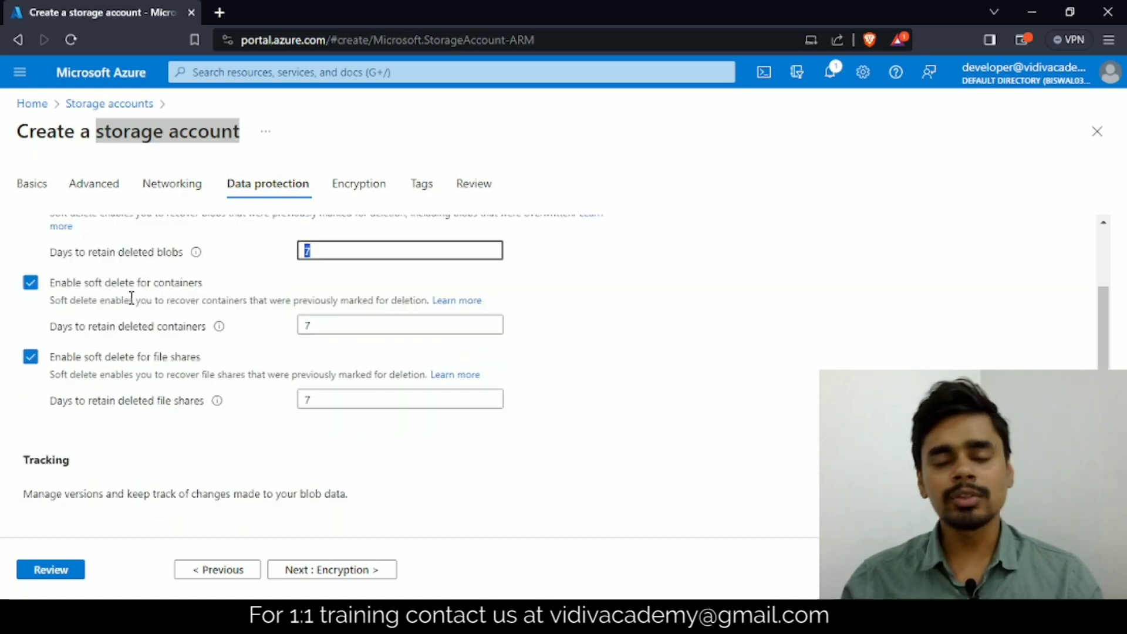
{"action": "scroll", "coordinate": [229, 302], "scroll_direction": "down", "scroll_amount": 5}
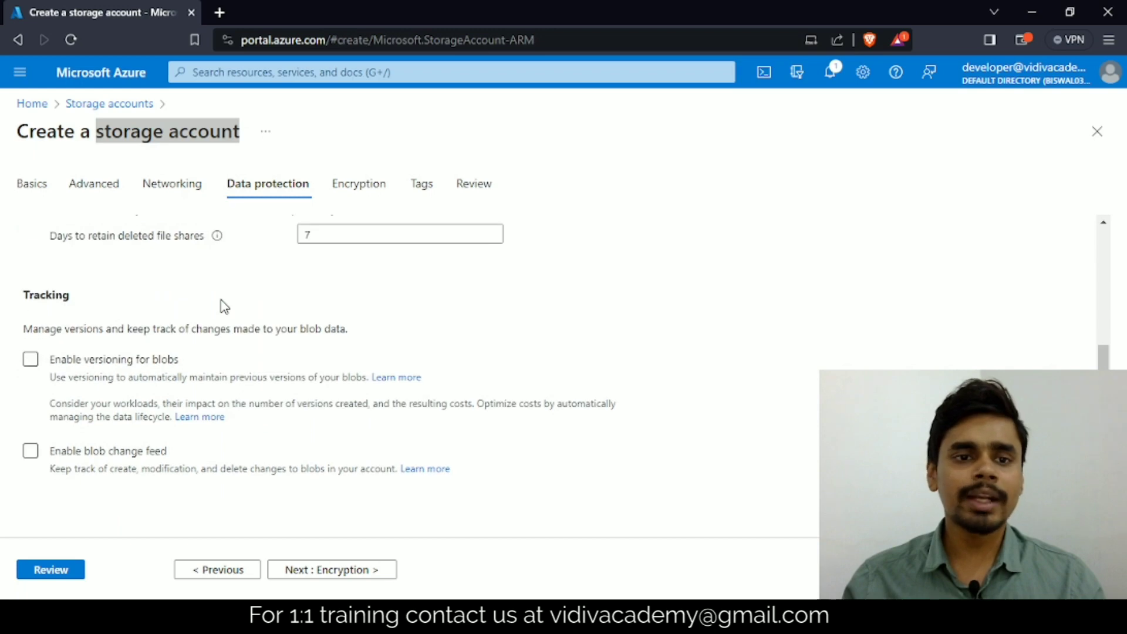
{"action": "scroll", "coordinate": [224, 305], "scroll_direction": "up", "scroll_amount": 4}
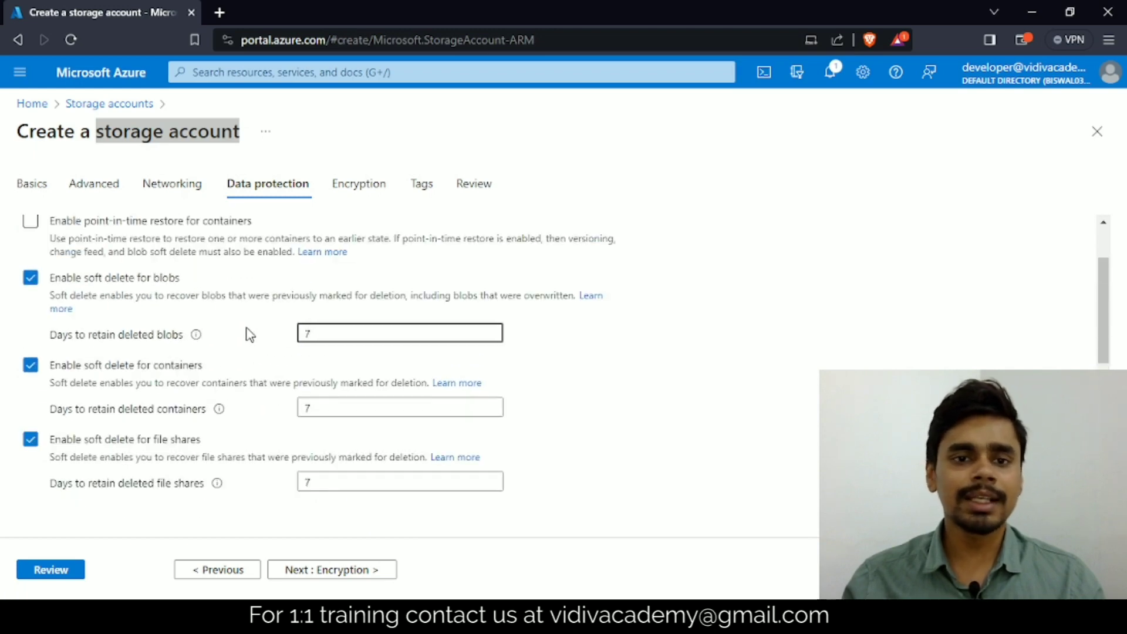
{"action": "scroll", "coordinate": [244, 330], "scroll_direction": "down", "scroll_amount": 5}
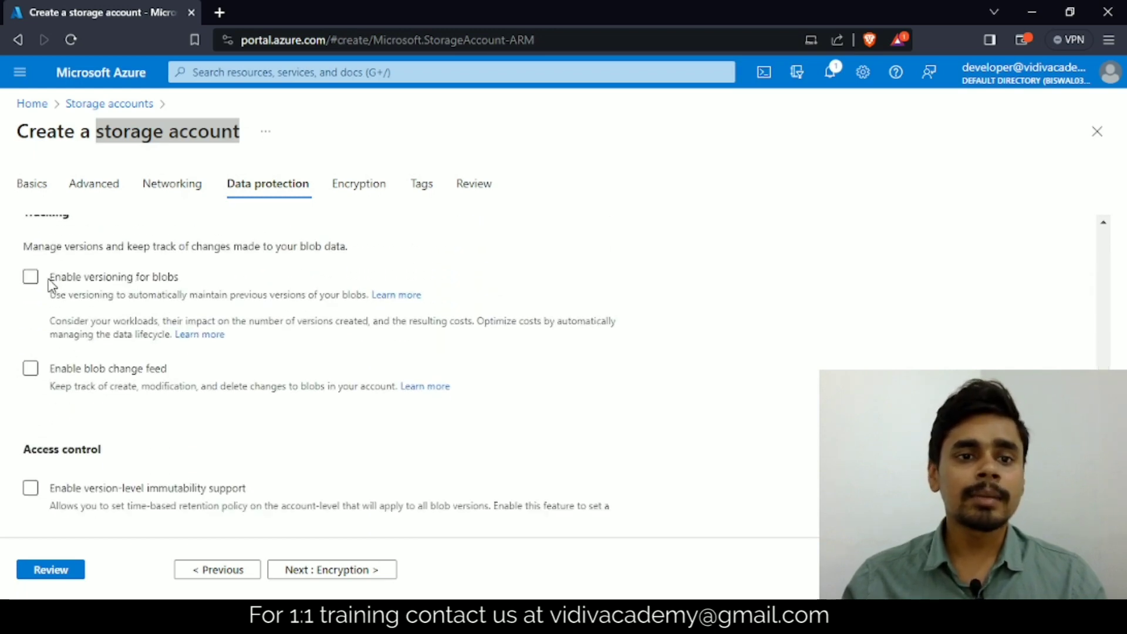
{"action": "scroll", "coordinate": [59, 293], "scroll_direction": "up", "scroll_amount": 3}
{"action": "scroll", "coordinate": [59, 393], "scroll_direction": "down", "scroll_amount": 1}
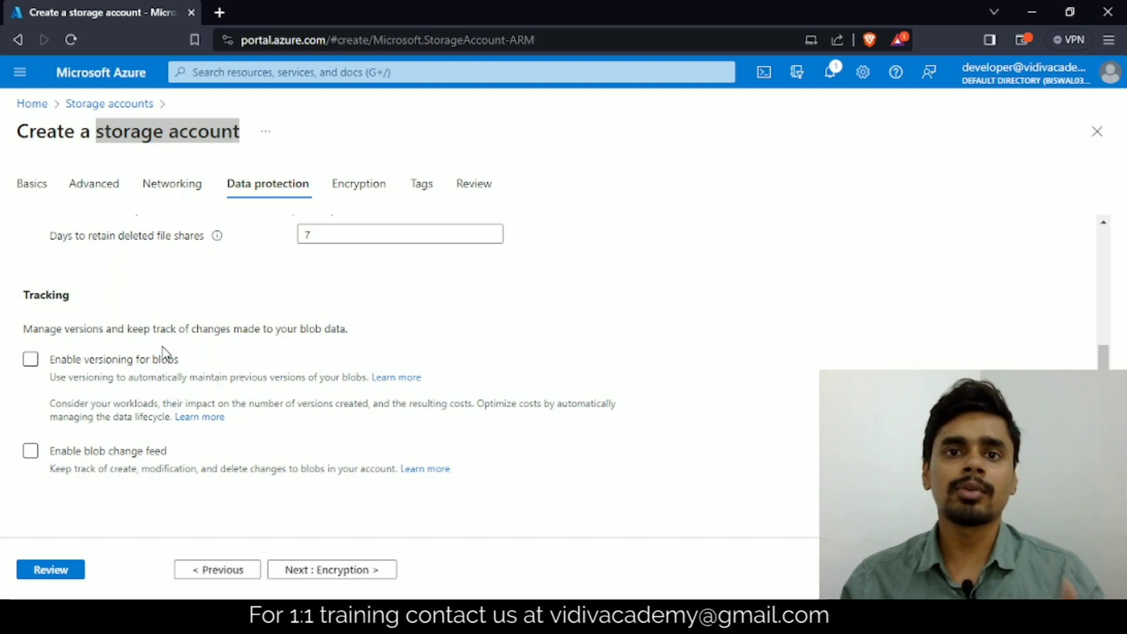
{"action": "left_click", "coordinate": [30, 359]}
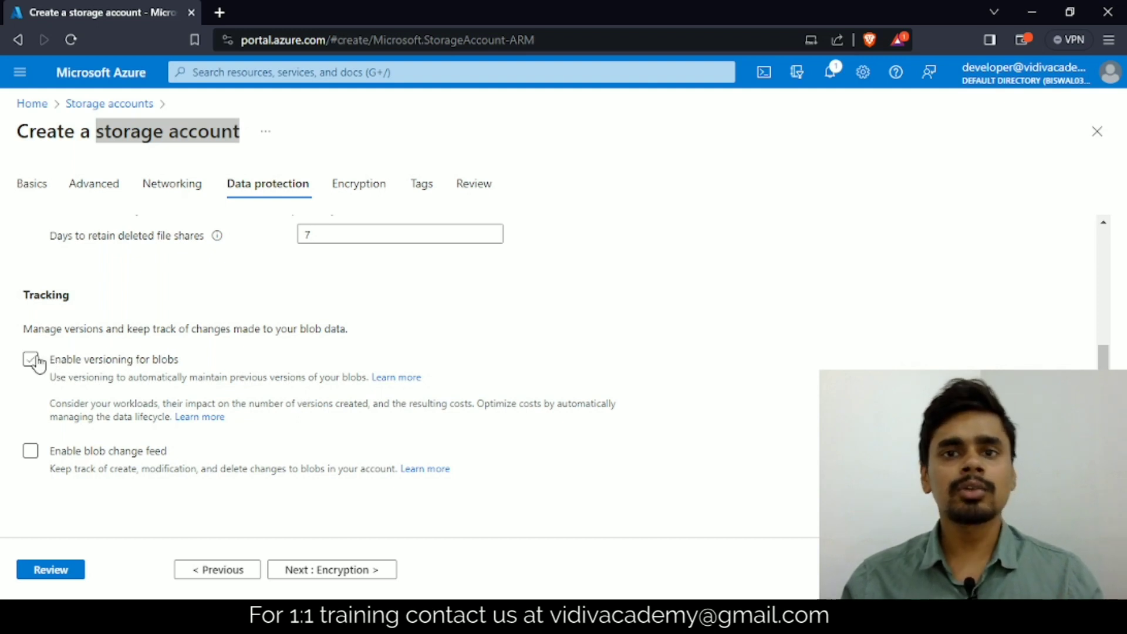
{"action": "left_click", "coordinate": [32, 361]}
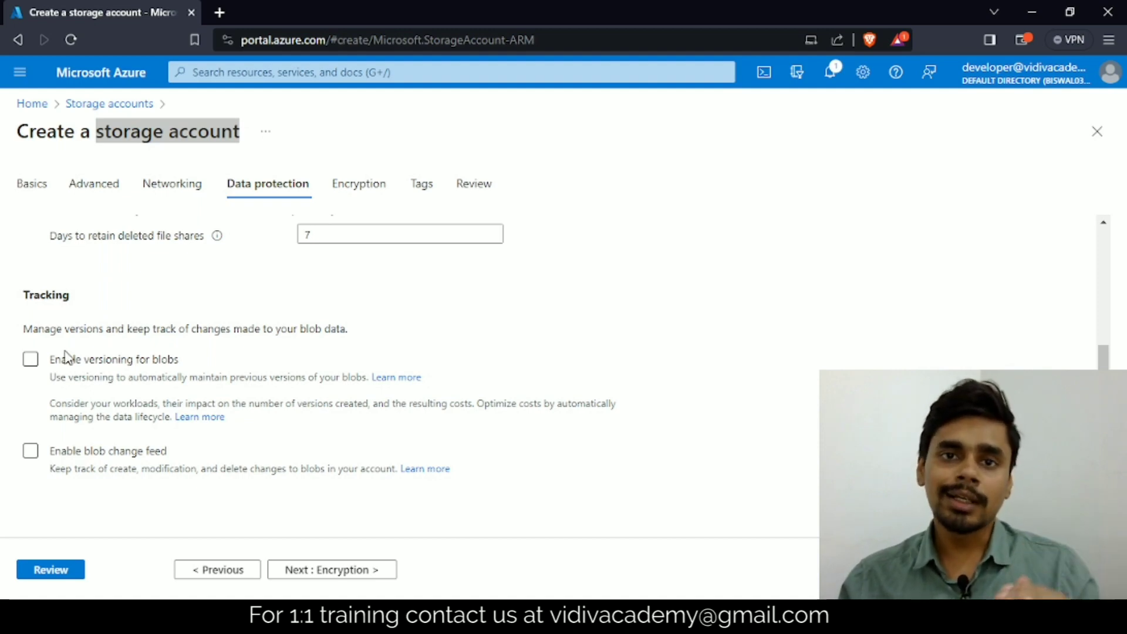
{"action": "left_click", "coordinate": [35, 363]}
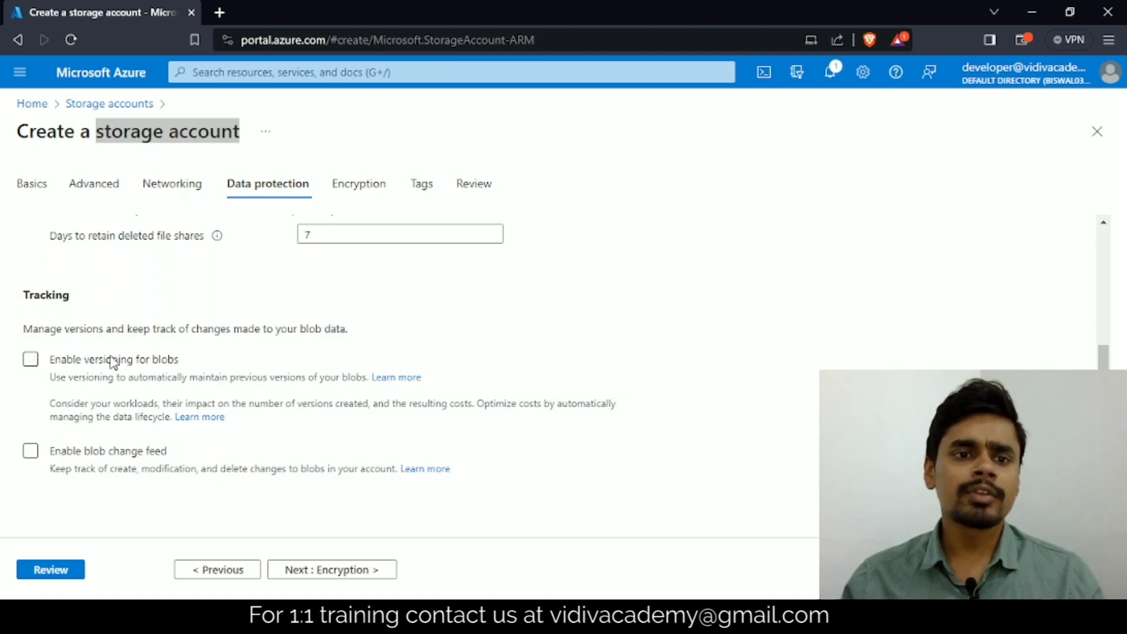
{"action": "left_click", "coordinate": [30, 363]}
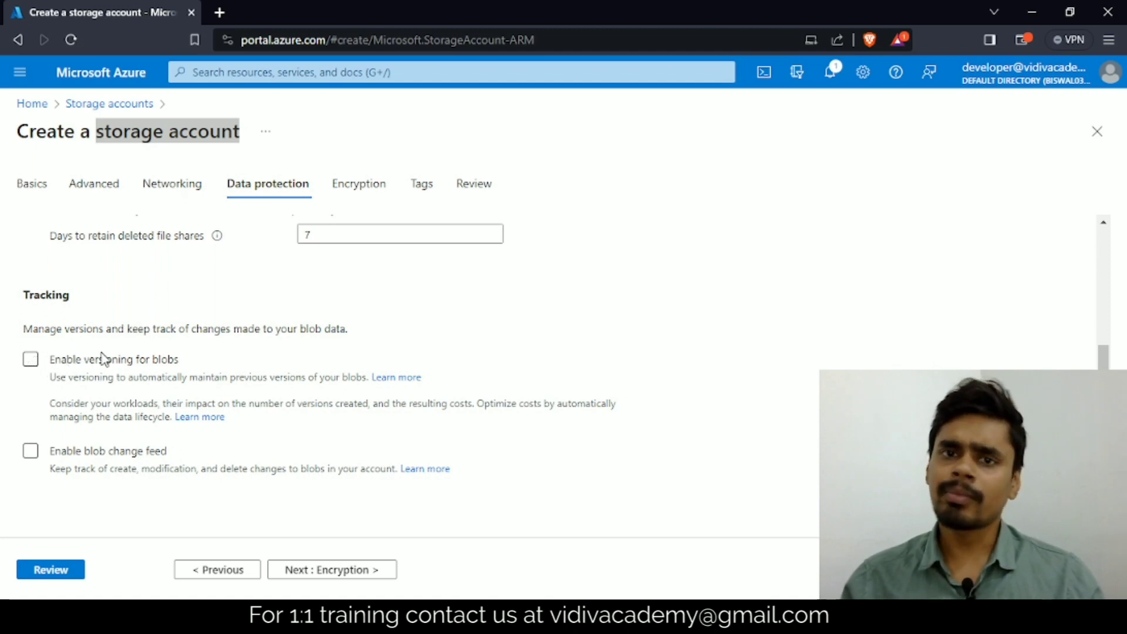
{"action": "scroll", "coordinate": [150, 355], "scroll_direction": "down", "scroll_amount": 1}
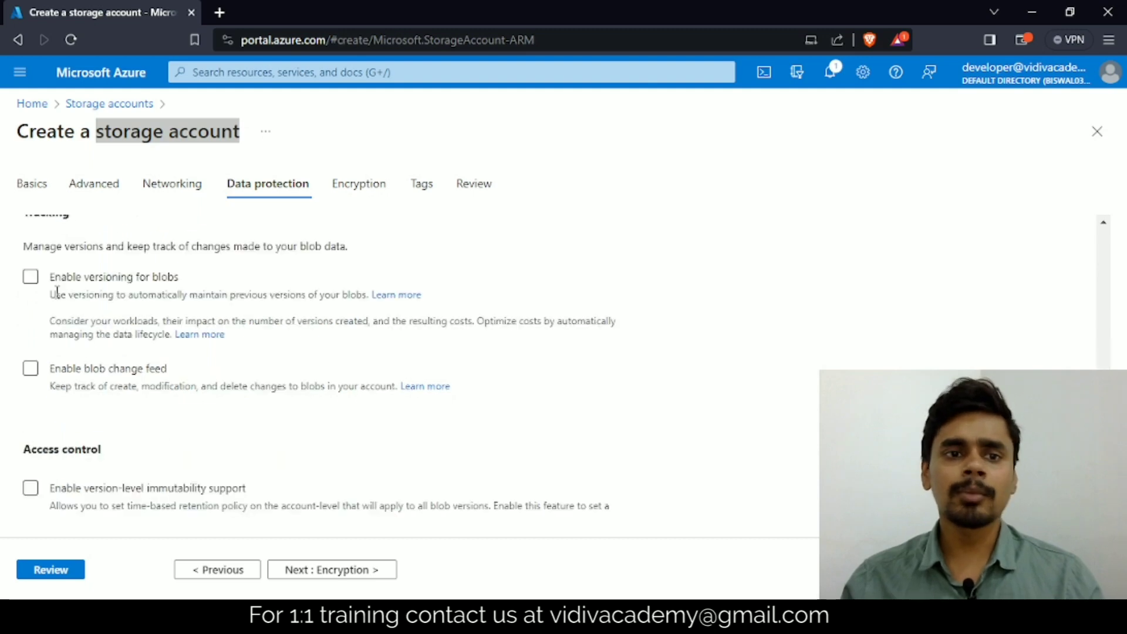
{"action": "left_click", "coordinate": [33, 282]}
{"action": "left_click", "coordinate": [33, 281]}
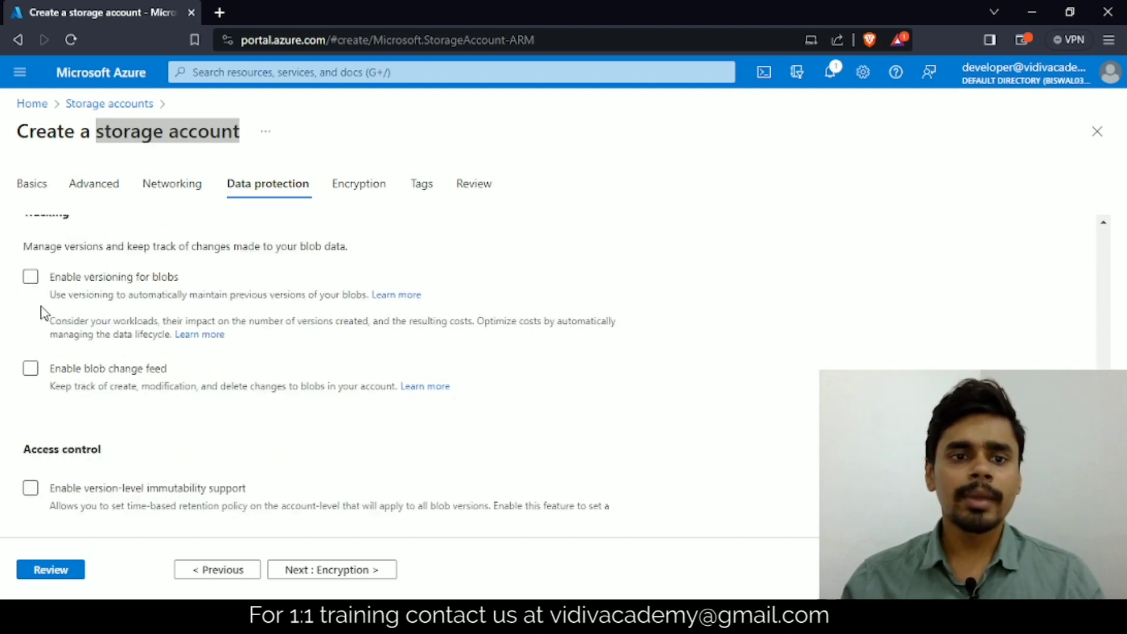
Step: Review the access control option for version-level immutability support together with the blob versioning and change feed options
{"action": "scroll", "coordinate": [156, 360], "scroll_direction": "down", "scroll_amount": 1}
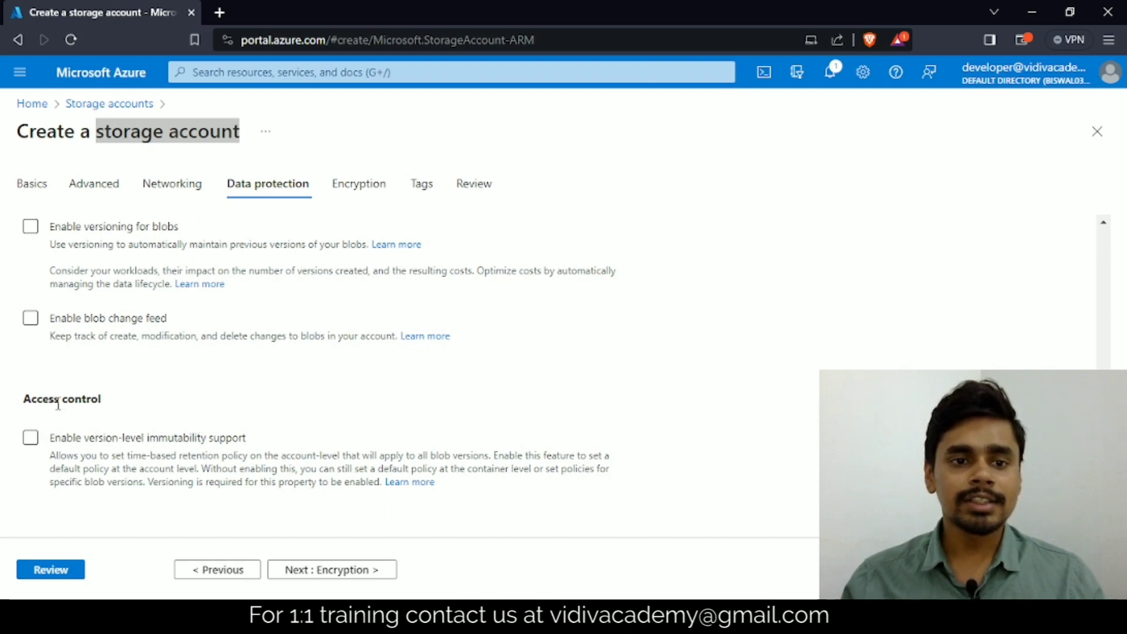
{"action": "left_click_drag", "start_coordinate": [57, 402], "coordinate": [167, 420]}
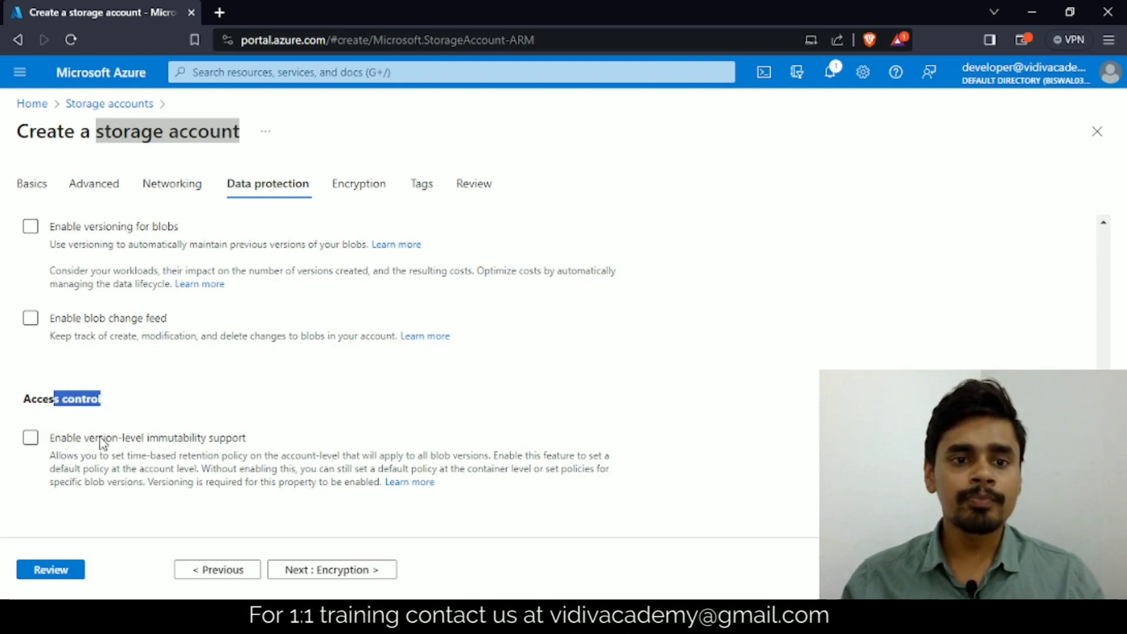
{"action": "scroll", "coordinate": [187, 414], "scroll_direction": "up", "scroll_amount": 1}
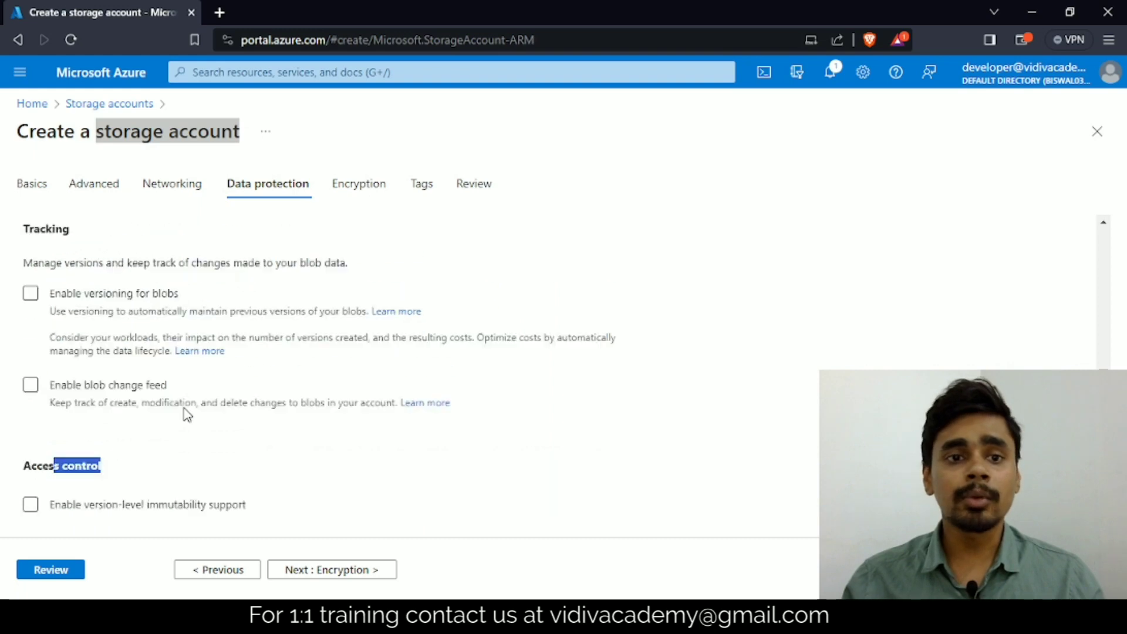
{"action": "scroll", "coordinate": [187, 414], "scroll_direction": "up", "scroll_amount": 2}
{"action": "scroll", "coordinate": [128, 392], "scroll_direction": "down", "scroll_amount": 3}
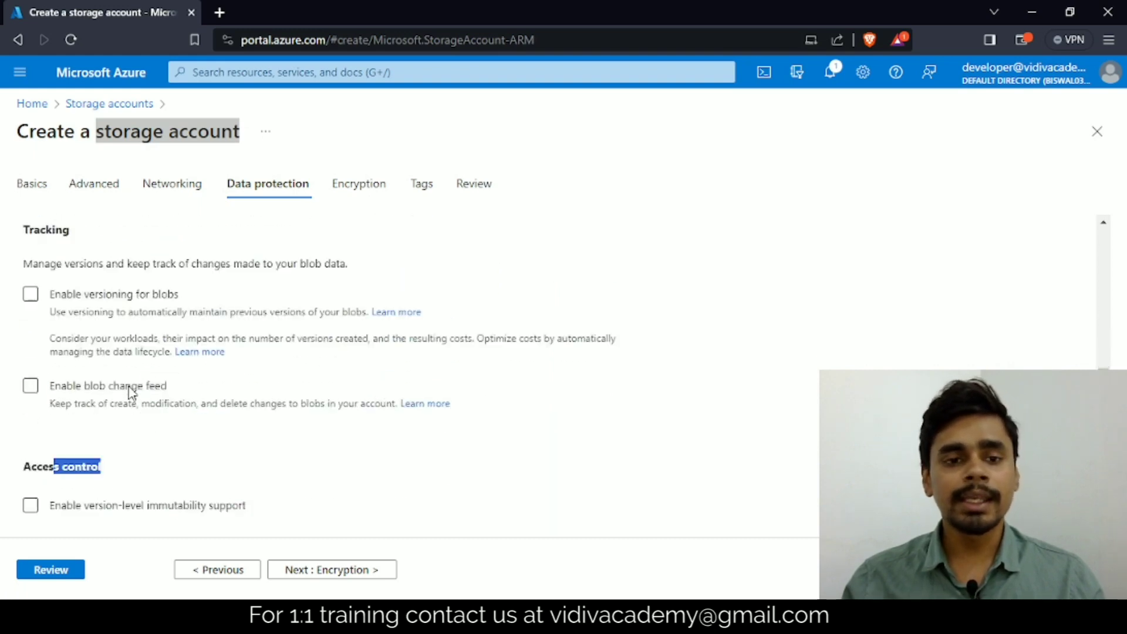
{"action": "left_click", "coordinate": [168, 414]}
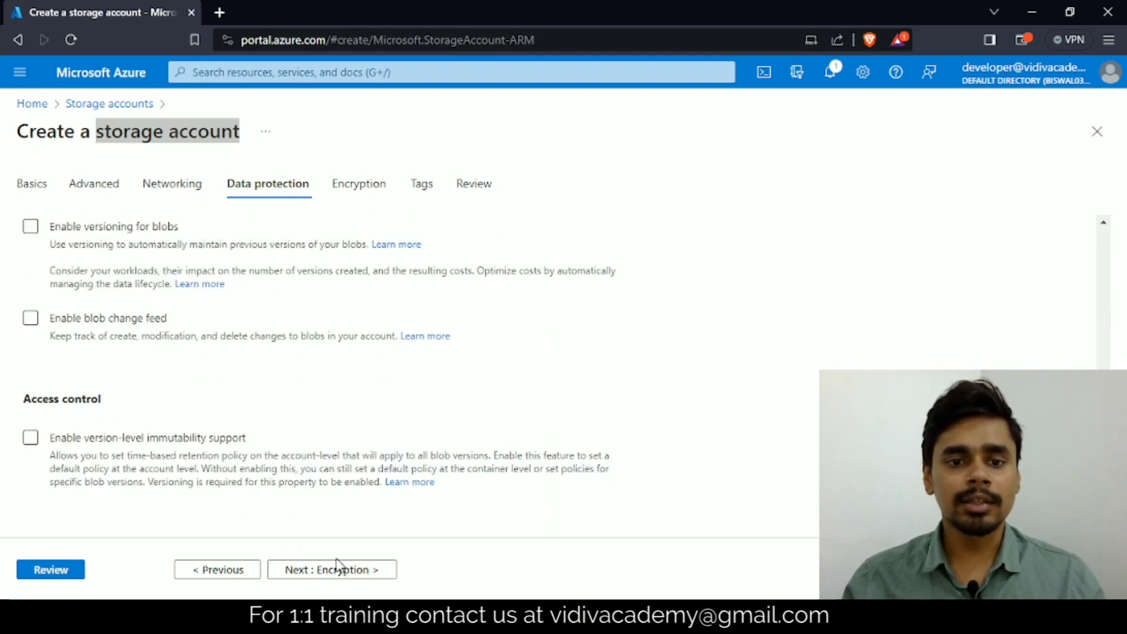
Step: Proceed to the encryption settings and examine the encryption type and customer-managed key support options
{"action": "left_click", "coordinate": [320, 570]}
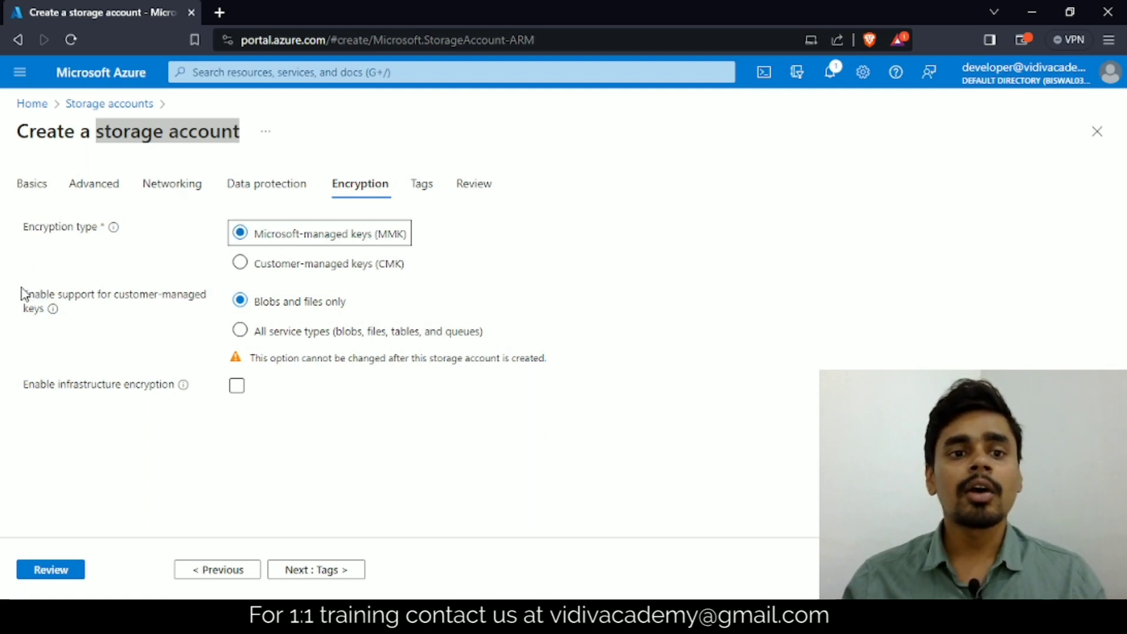
{"action": "left_click_drag", "start_coordinate": [28, 295], "coordinate": [37, 314]}
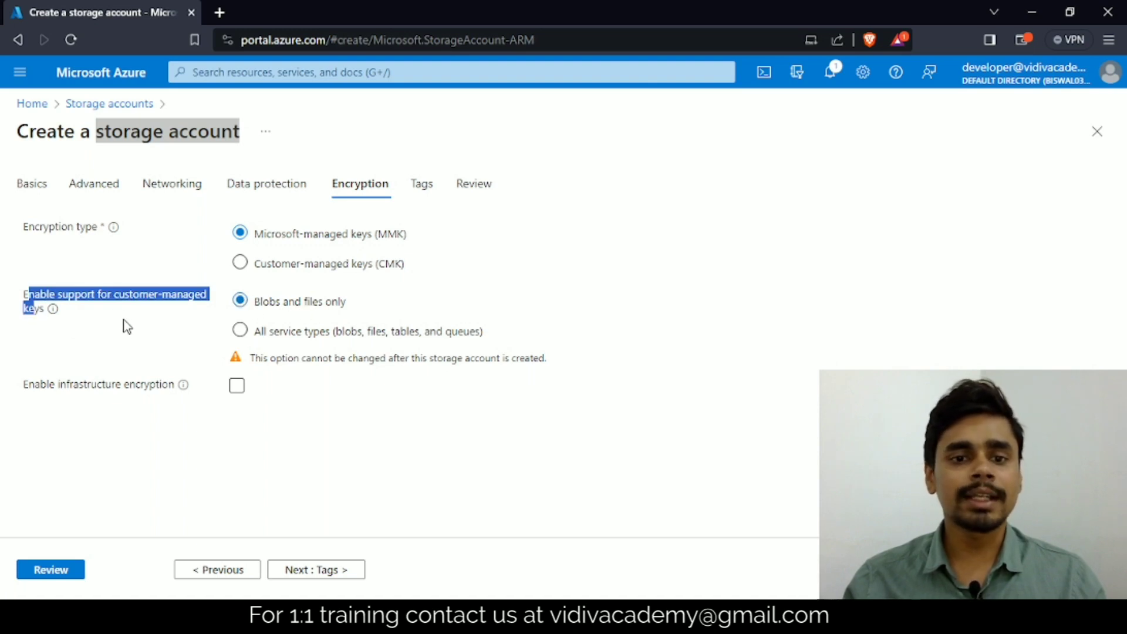
Step: Proceed to the tags settings and add a tag named service with the value blob storage
{"action": "left_click", "coordinate": [306, 570]}
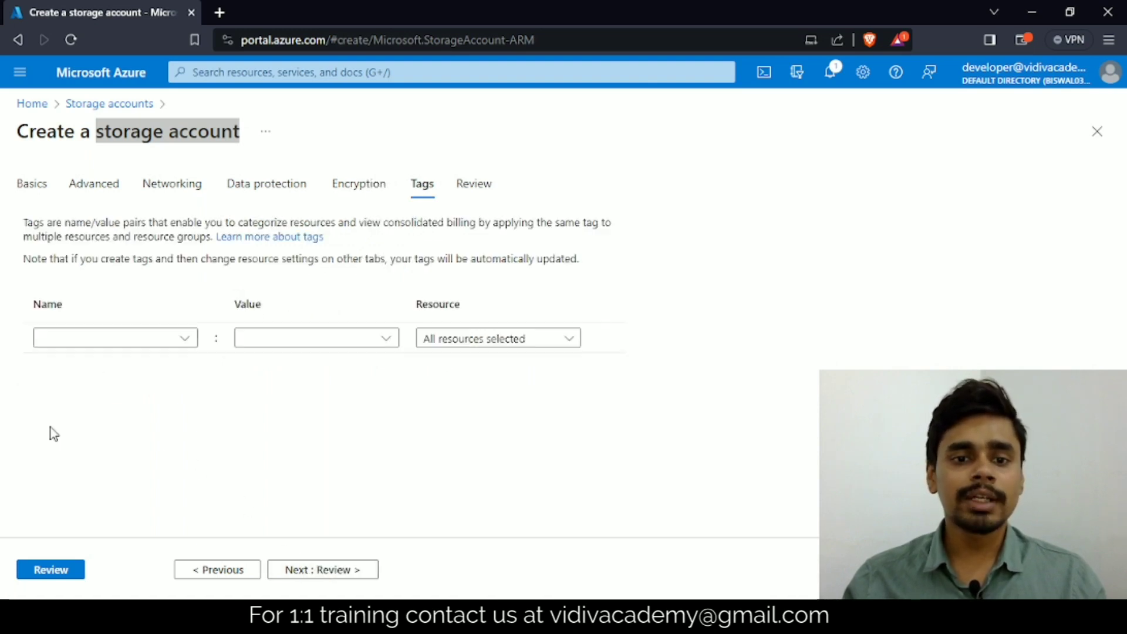
{"action": "left_click", "coordinate": [126, 335]}
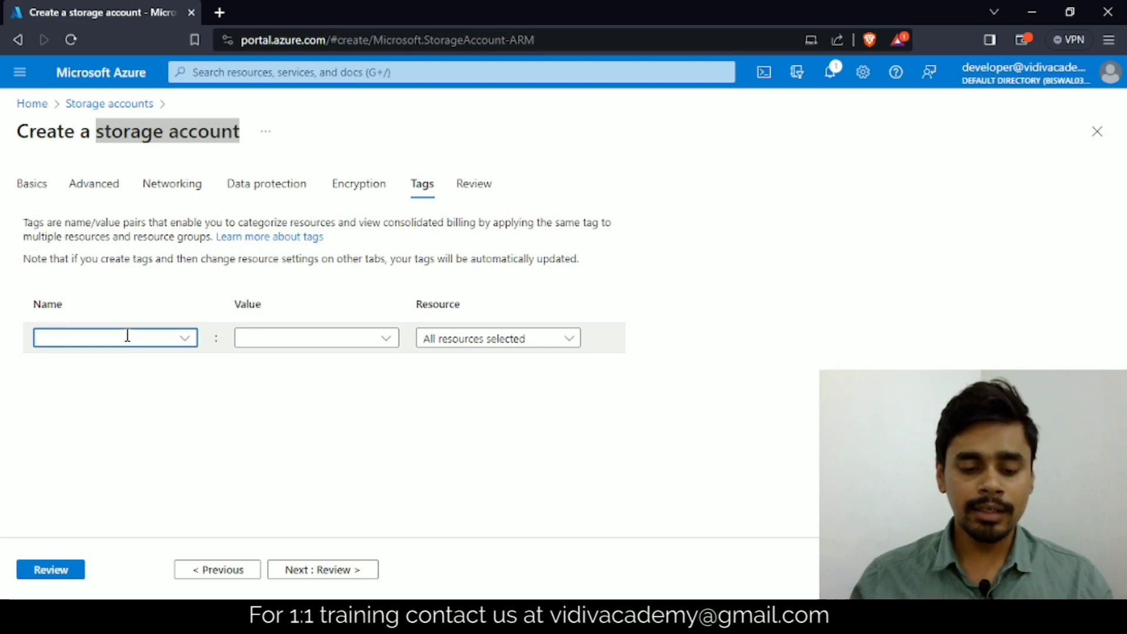
{"action": "type", "text": "service"}
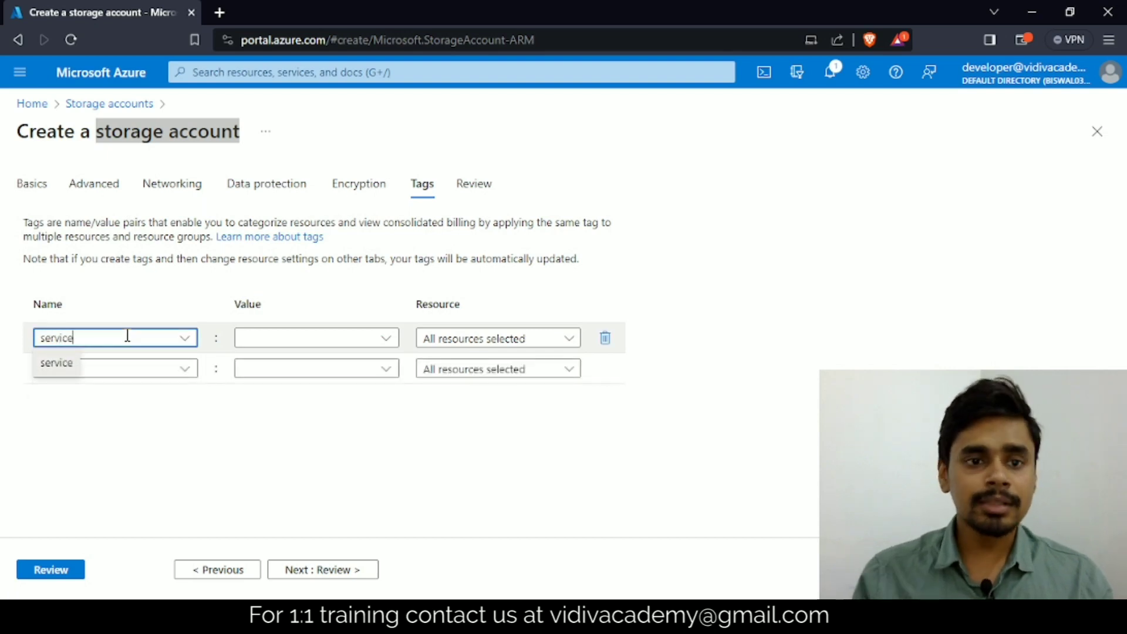
{"action": "left_click", "coordinate": [327, 338]}
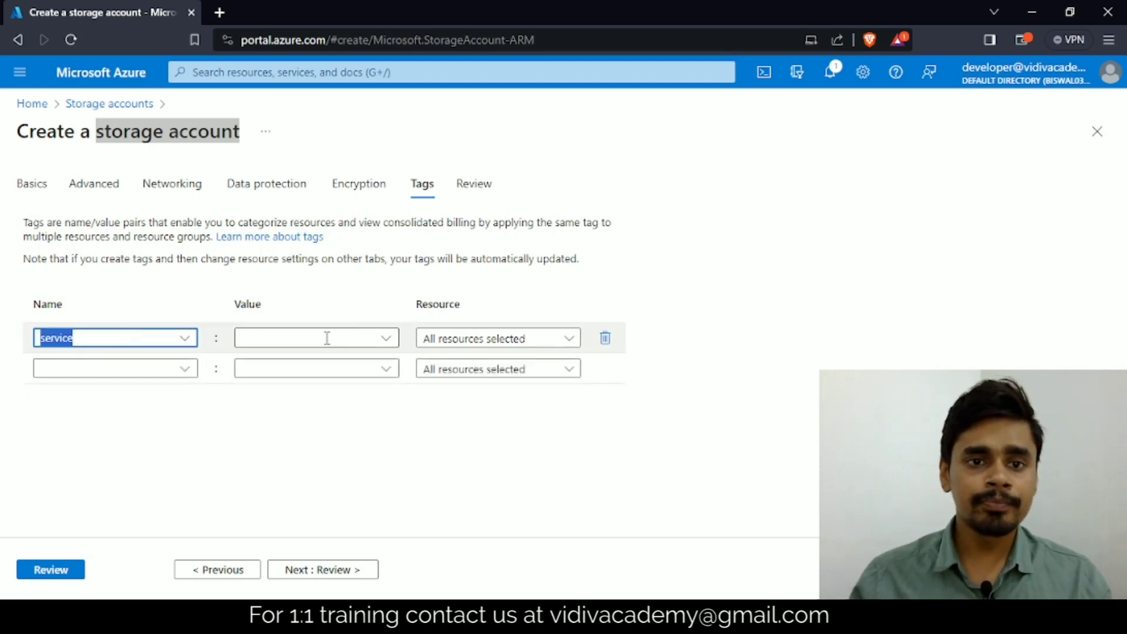
{"action": "left_click", "coordinate": [327, 338]}
{"action": "type", "text": "storage"}
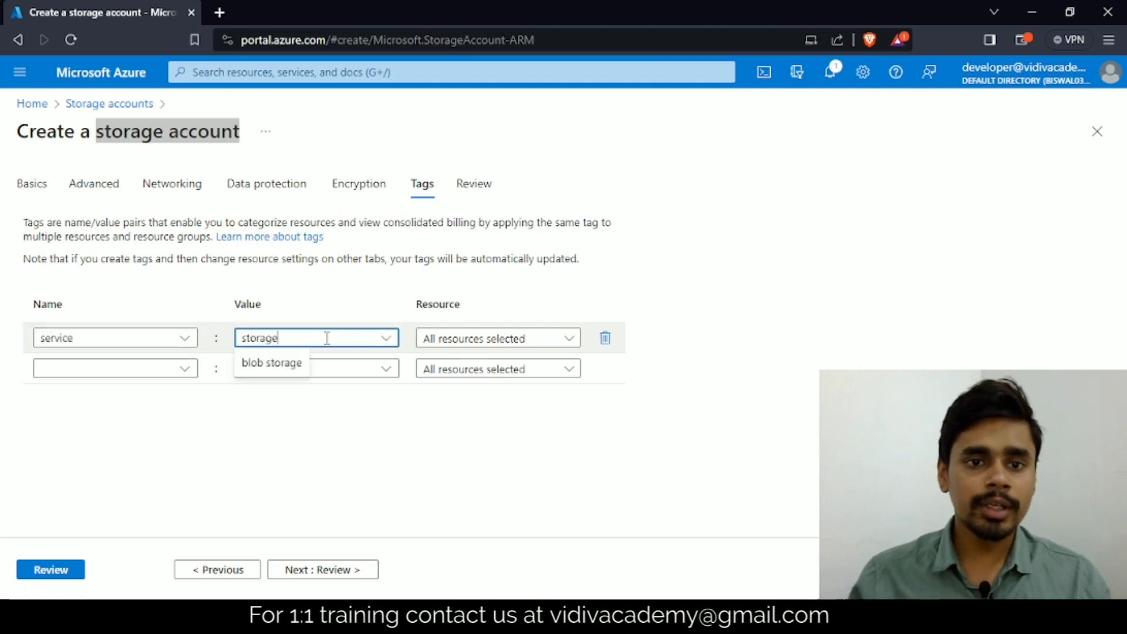
{"action": "left_click", "coordinate": [277, 364]}
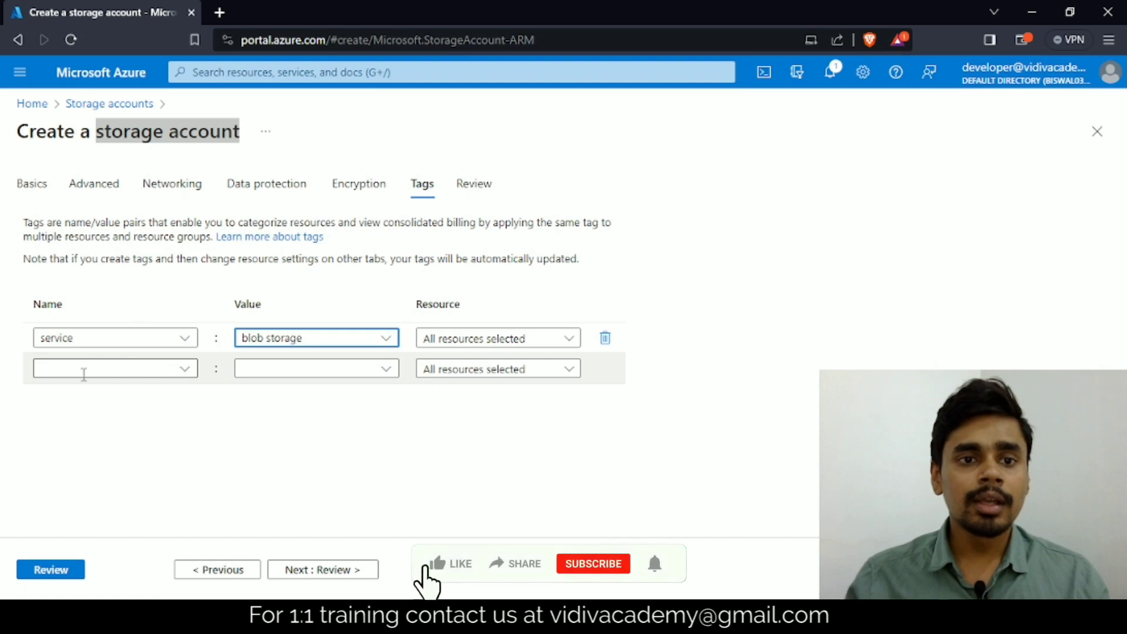
Step: Add a second tag named author with the author's name as its value
{"action": "left_click", "coordinate": [115, 368]}
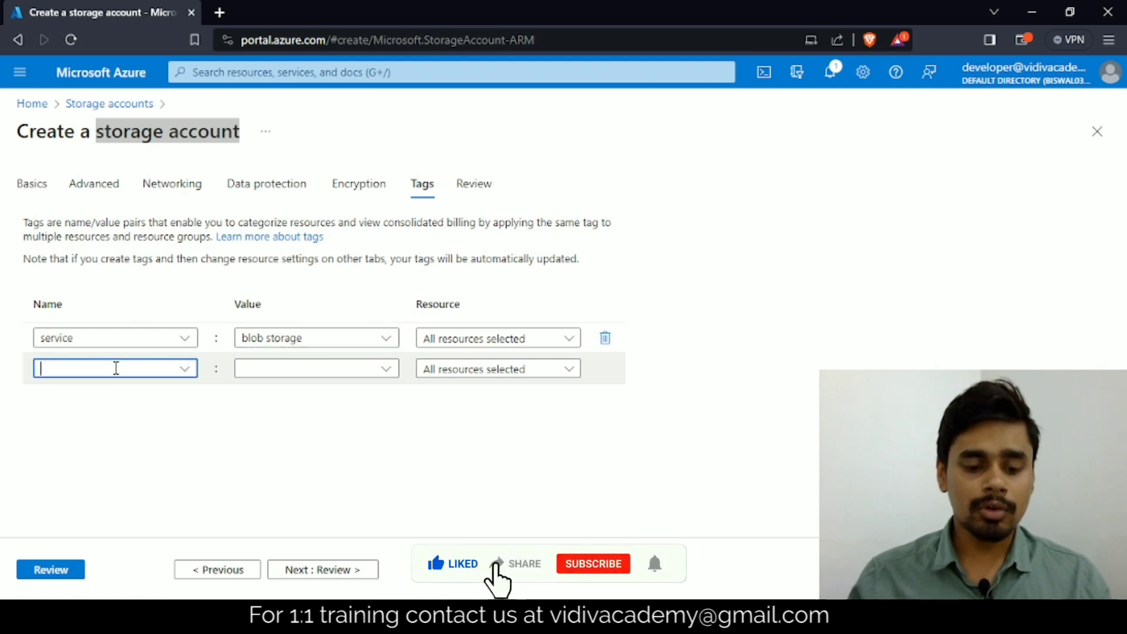
{"action": "type", "text": "author"}
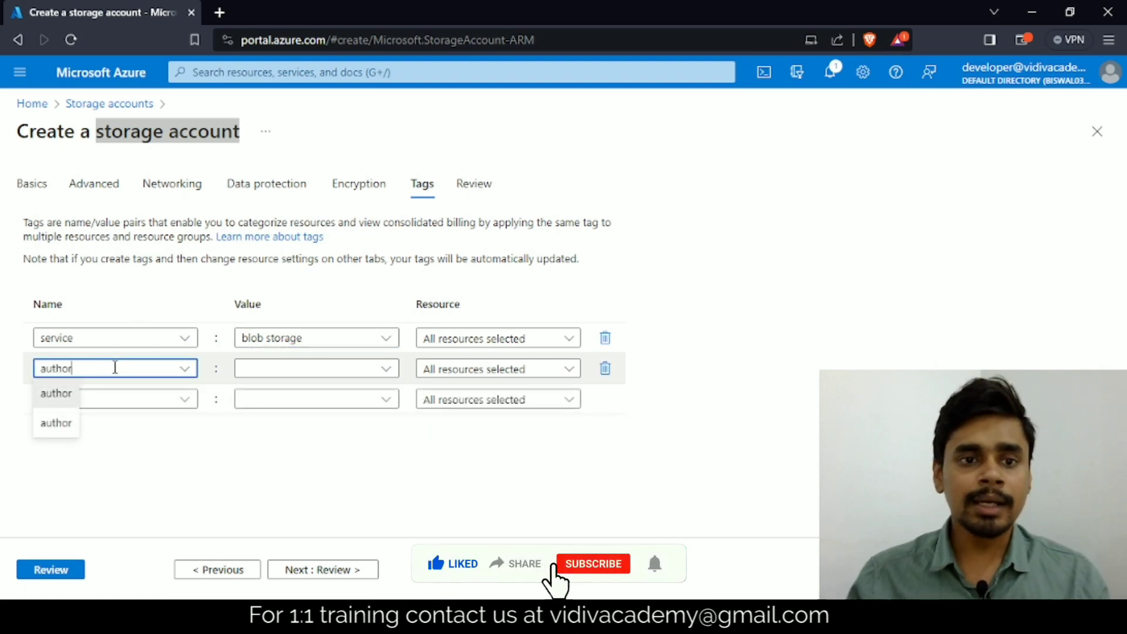
{"action": "left_click", "coordinate": [320, 369]}
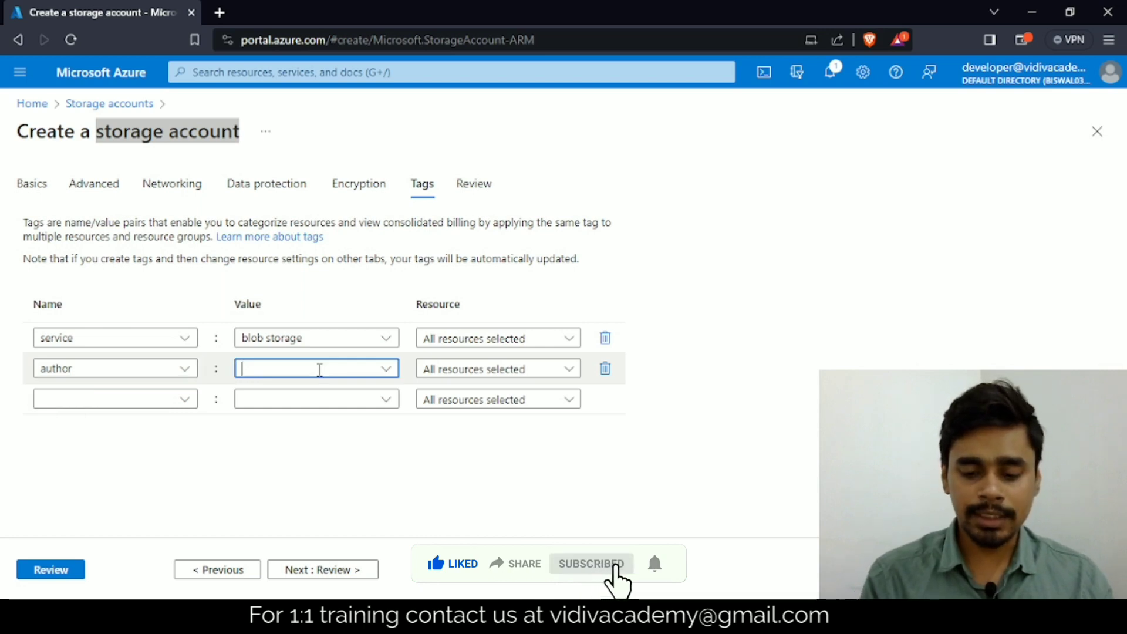
{"action": "type", "text": "vi"}
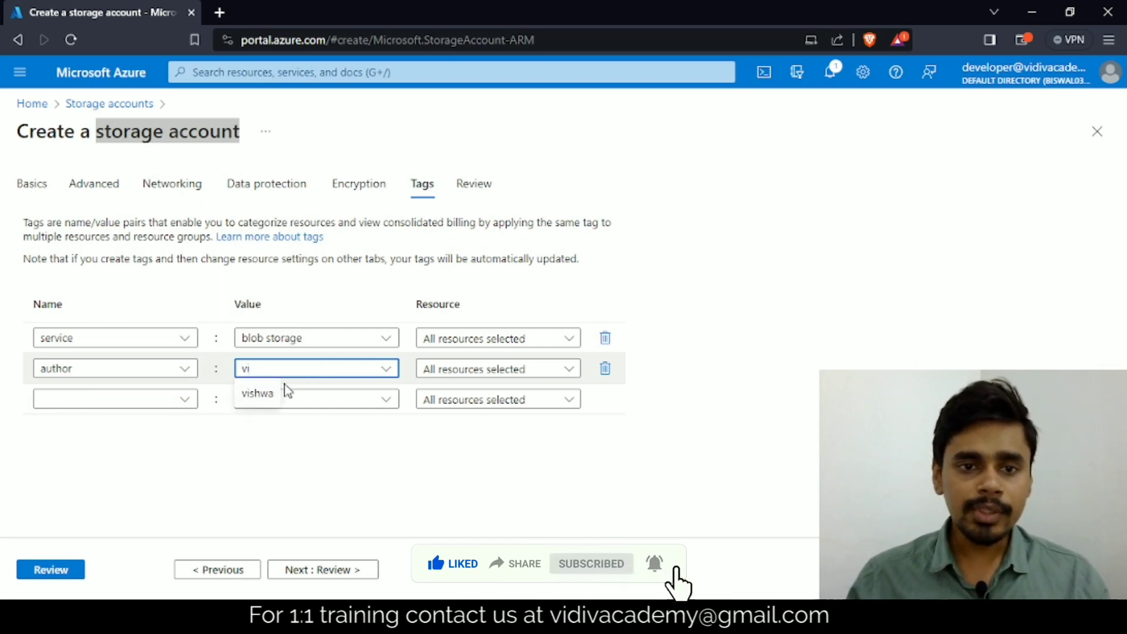
{"action": "left_click", "coordinate": [257, 393]}
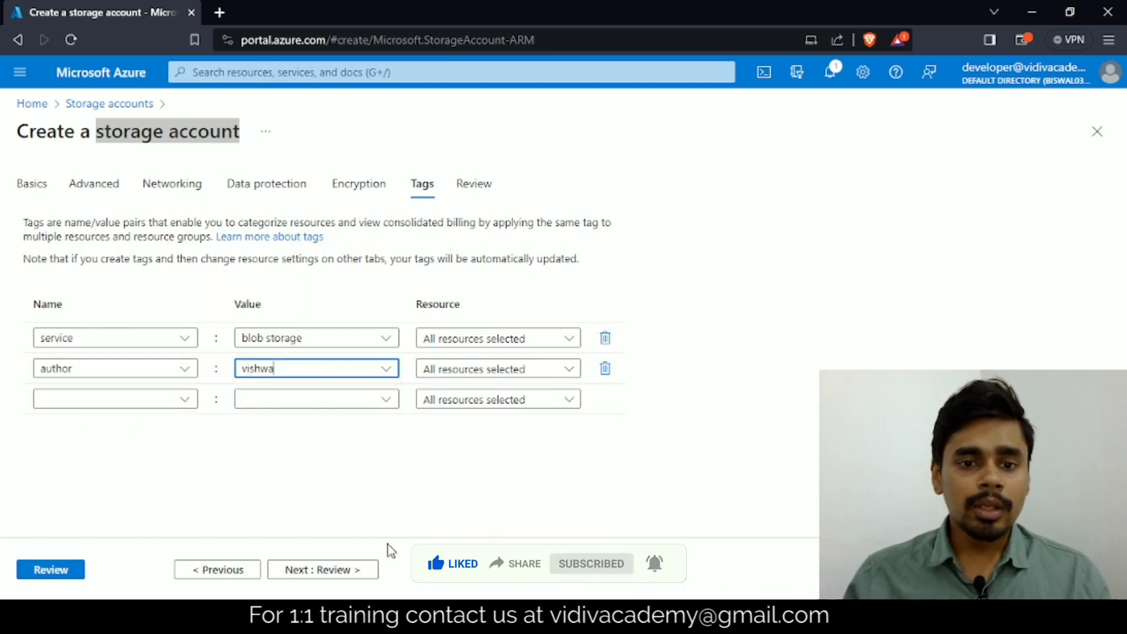
Step: Proceed to the review page, check the configuration summary and create the storage account
{"action": "left_click", "coordinate": [304, 578]}
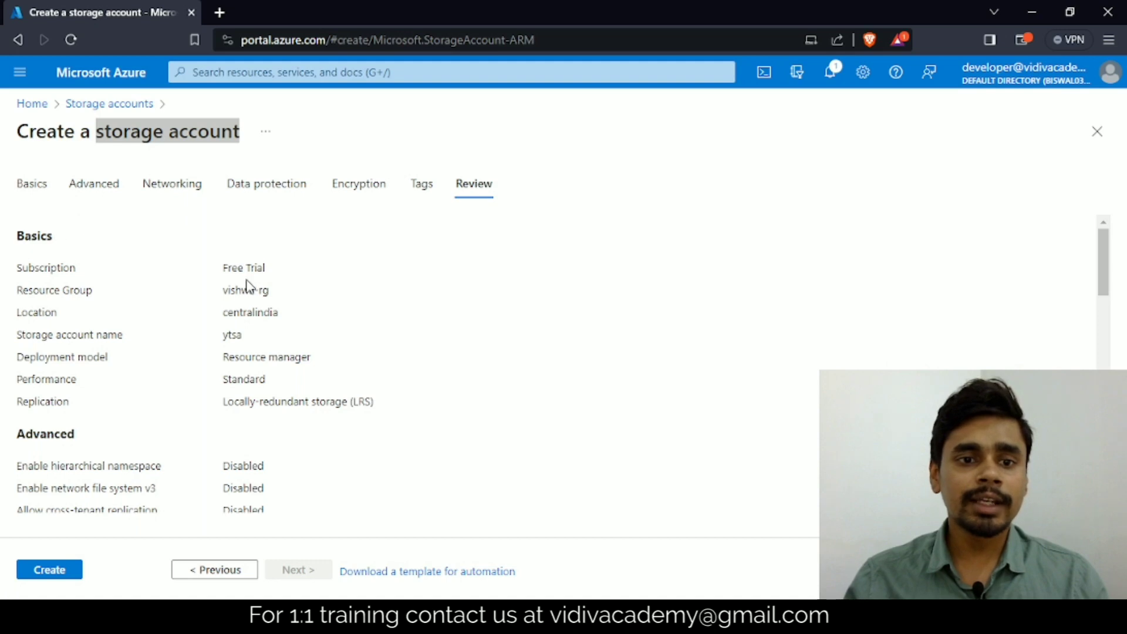
{"action": "scroll", "coordinate": [175, 401], "scroll_direction": "down", "scroll_amount": 15}
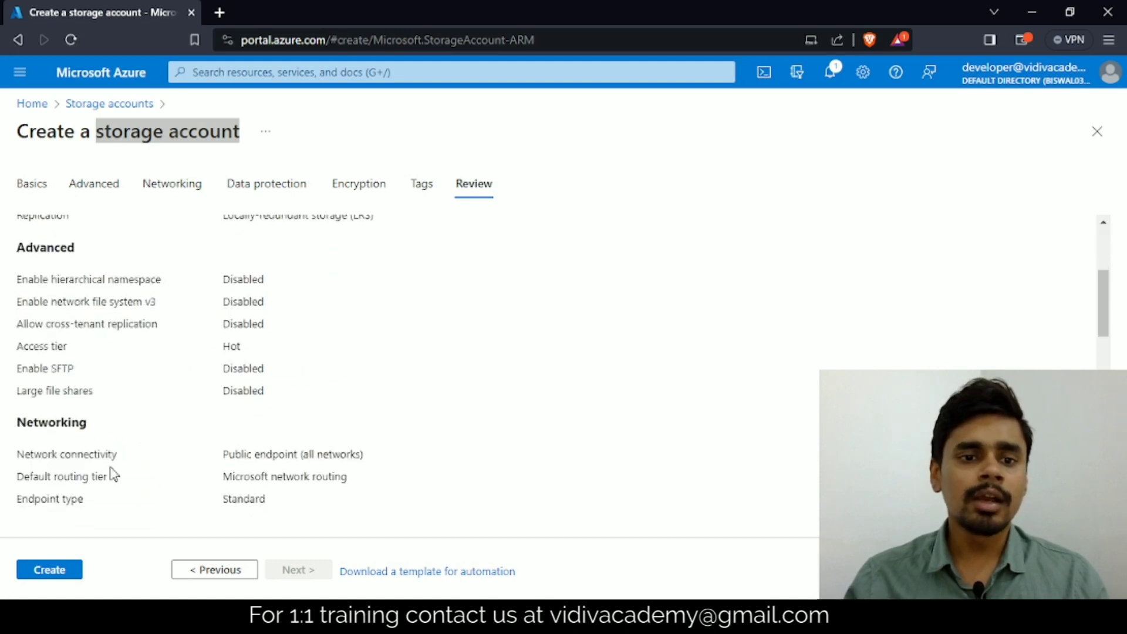
{"action": "left_click", "coordinate": [76, 572]}
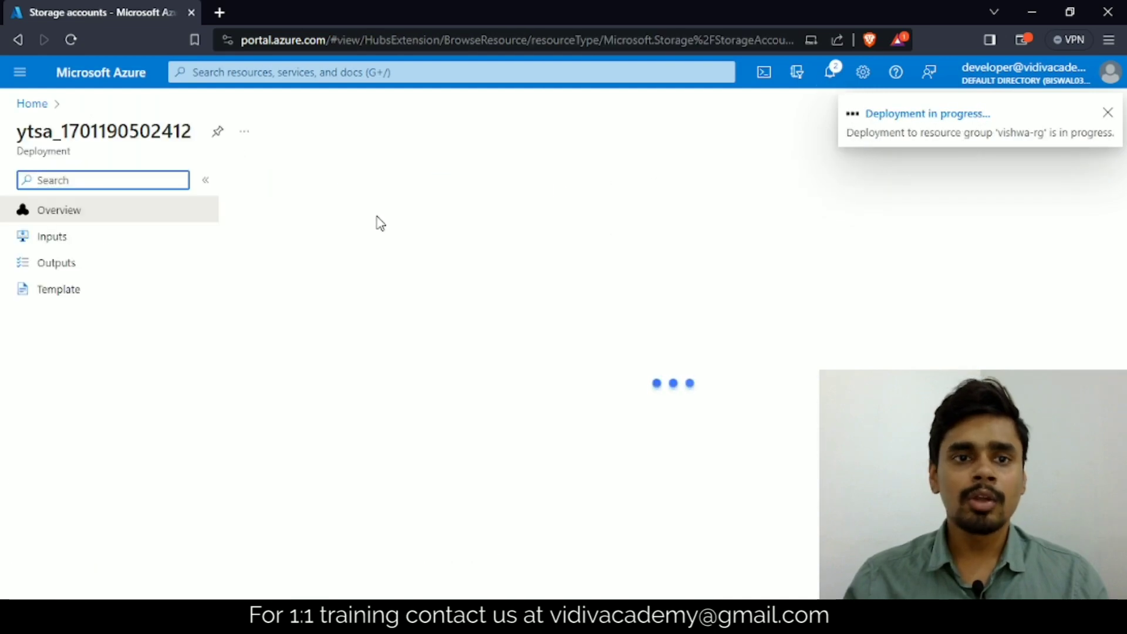
Step: Examine the deployment's name, progress and start details, and check the portal notifications for its status
{"action": "left_click", "coordinate": [12, 139]}
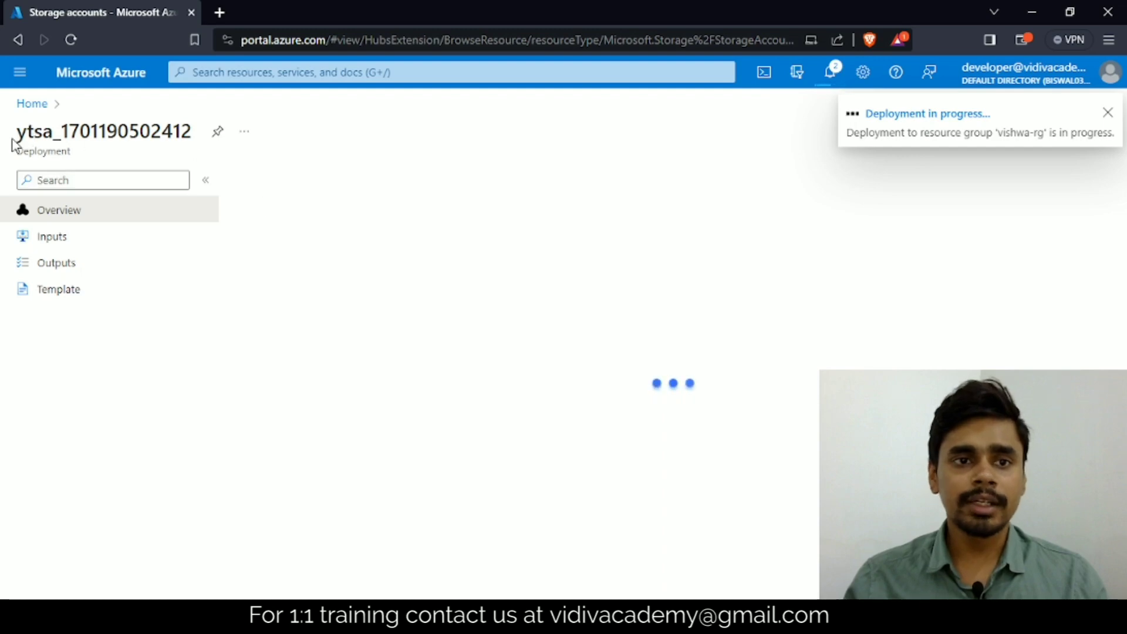
{"action": "left_click_drag", "start_coordinate": [12, 144], "coordinate": [186, 151]}
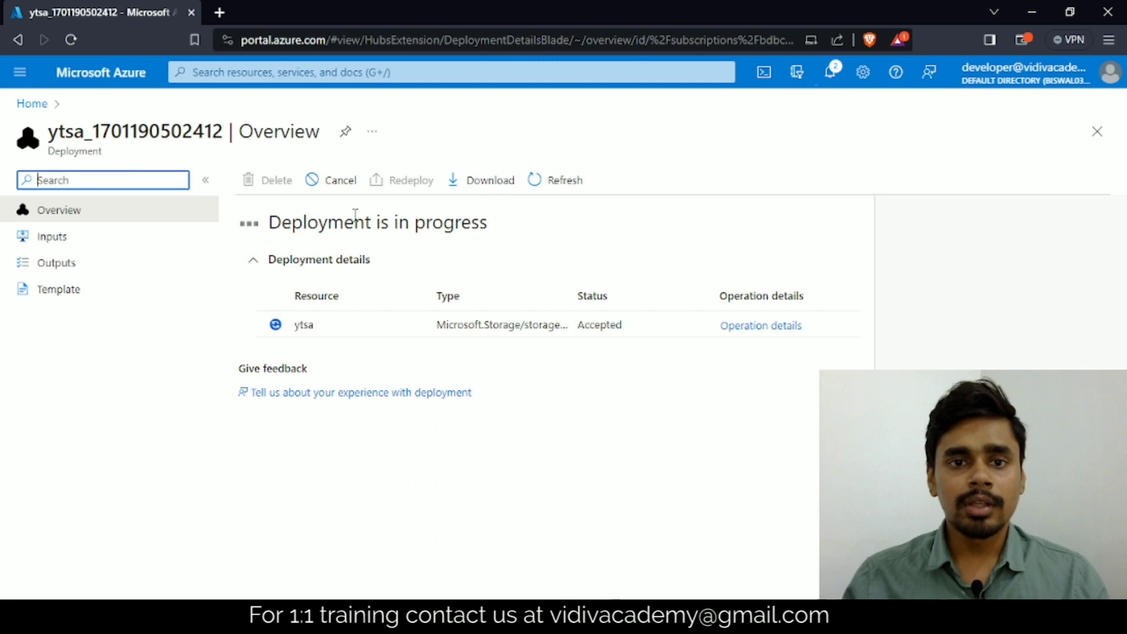
{"action": "left_click_drag", "start_coordinate": [339, 224], "coordinate": [480, 224]}
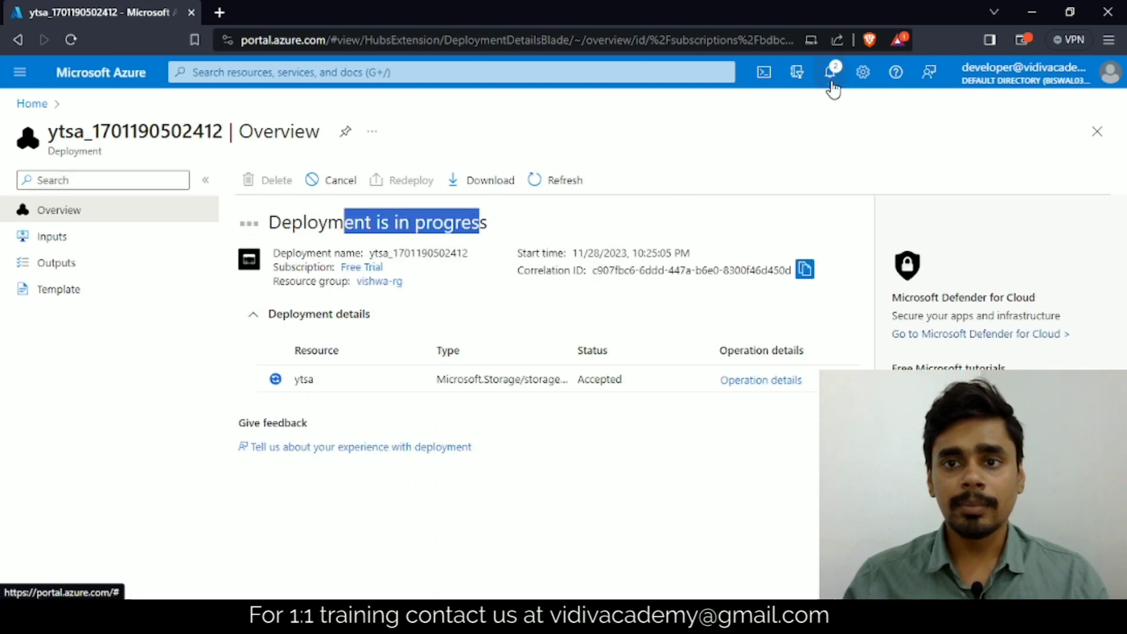
{"action": "left_click", "coordinate": [831, 83]}
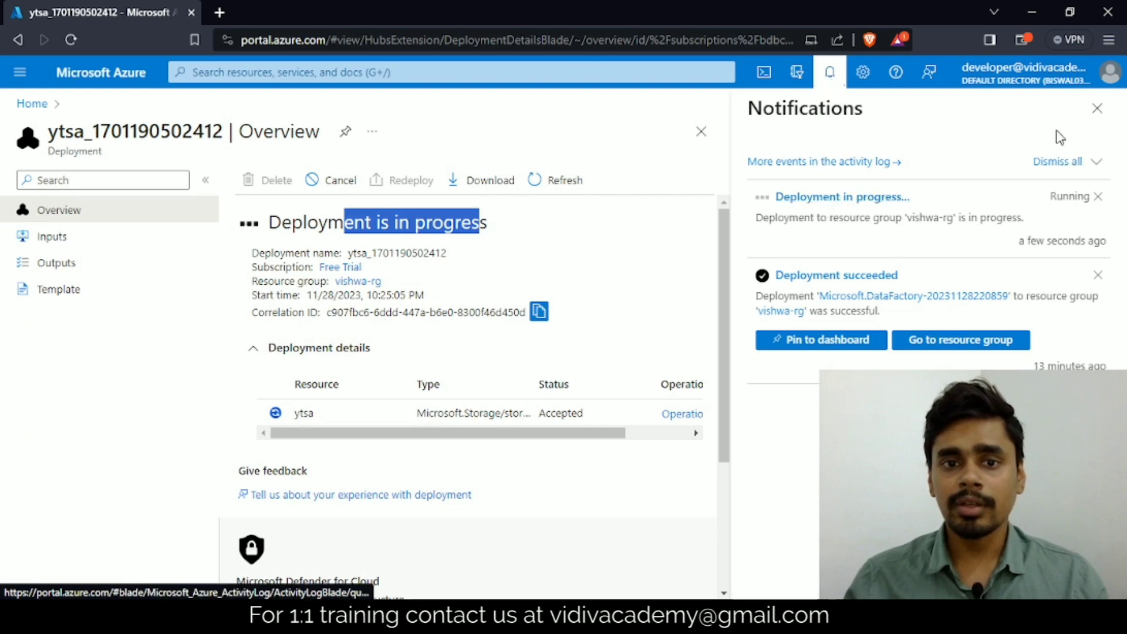
{"action": "left_click", "coordinate": [1100, 116]}
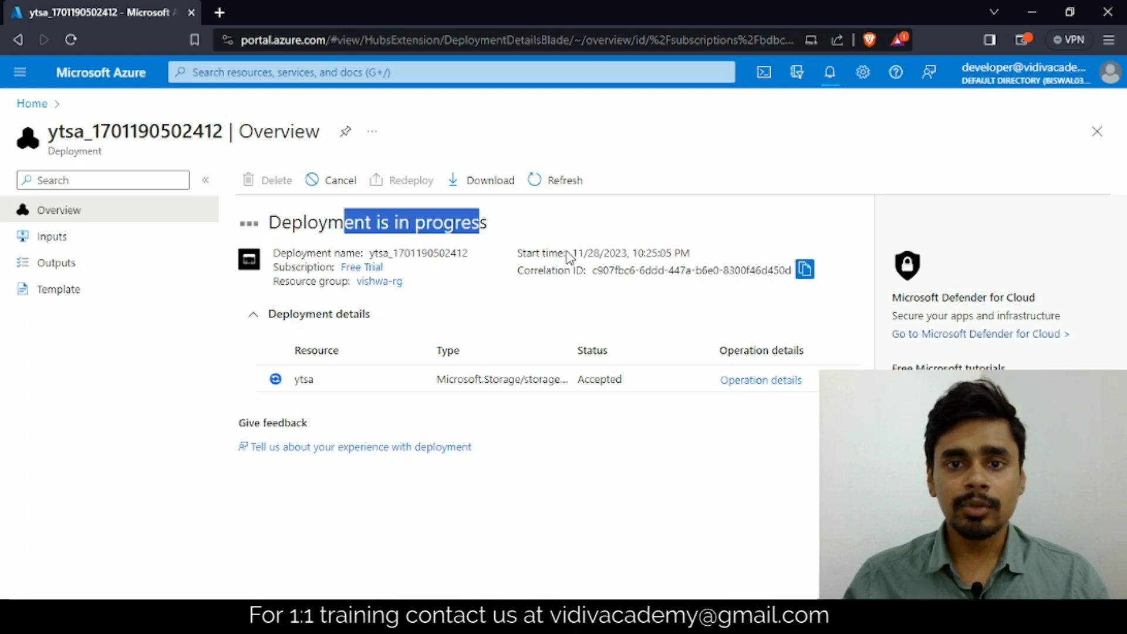
{"action": "left_click_drag", "start_coordinate": [569, 257], "coordinate": [755, 269]}
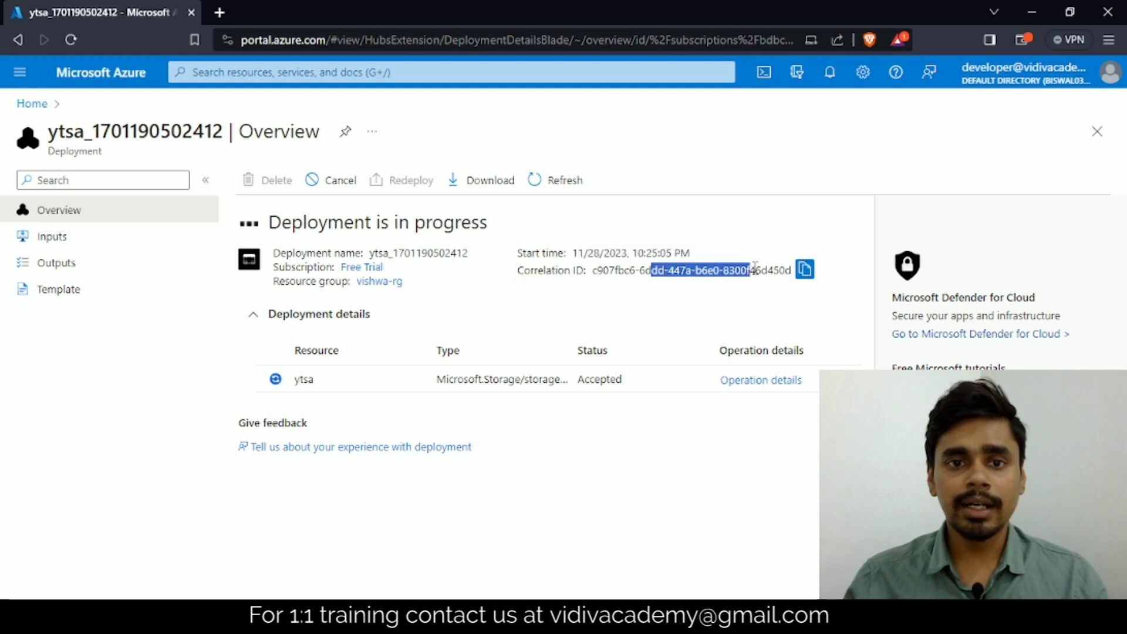
Step: View the deployment's inputs, return to its overview and open the deployed ytsa storage account
{"action": "left_click", "coordinate": [61, 236]}
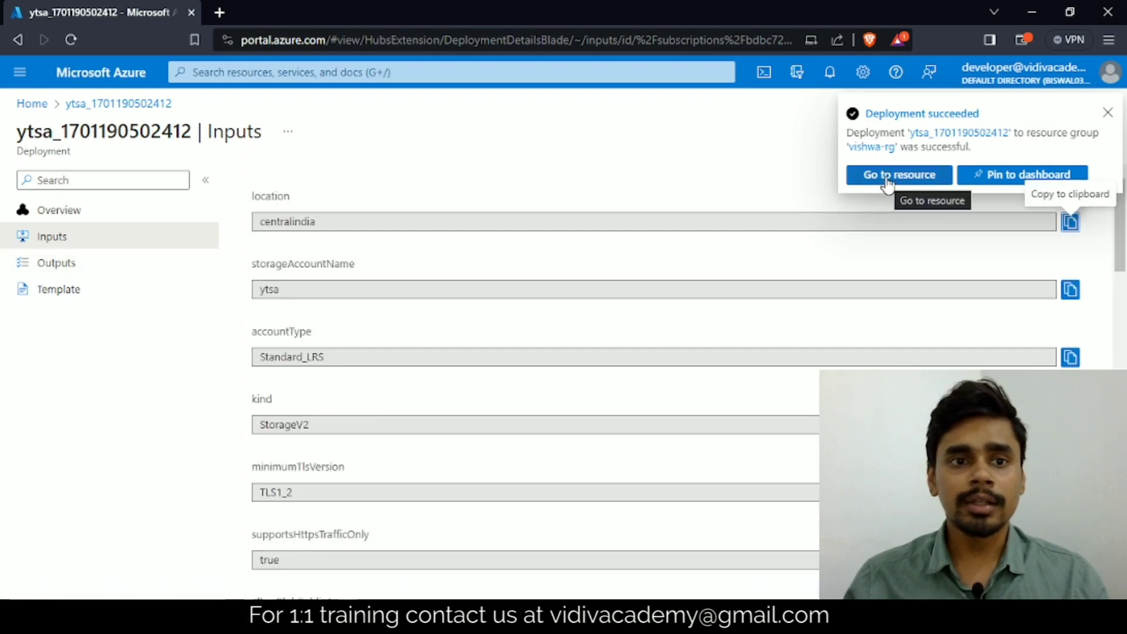
{"action": "left_click", "coordinate": [63, 212]}
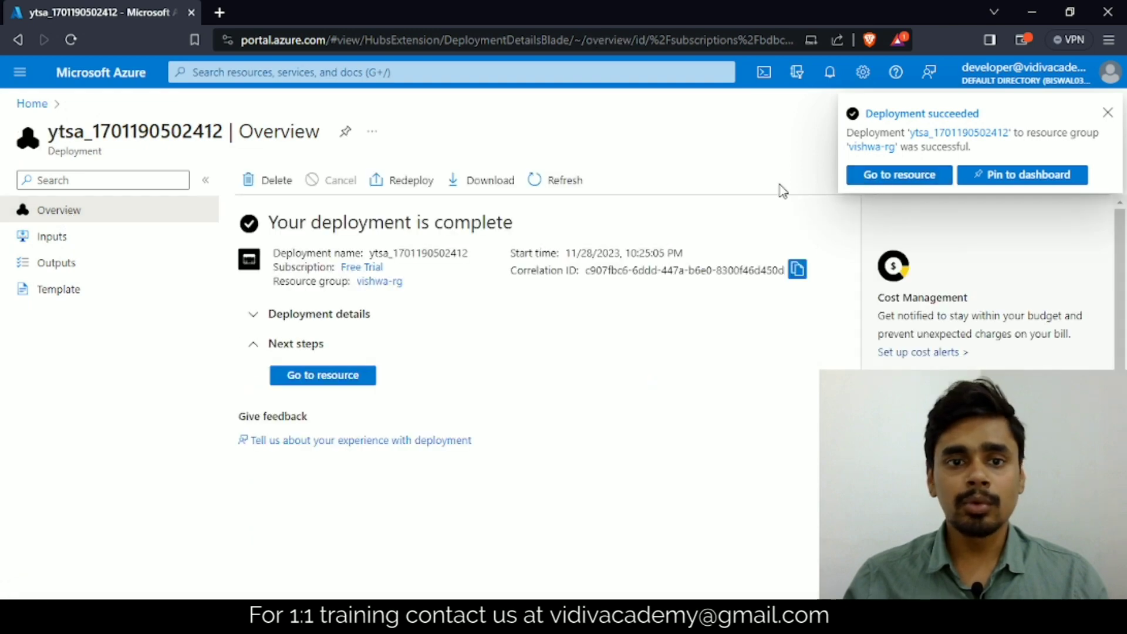
{"action": "left_click", "coordinate": [341, 376]}
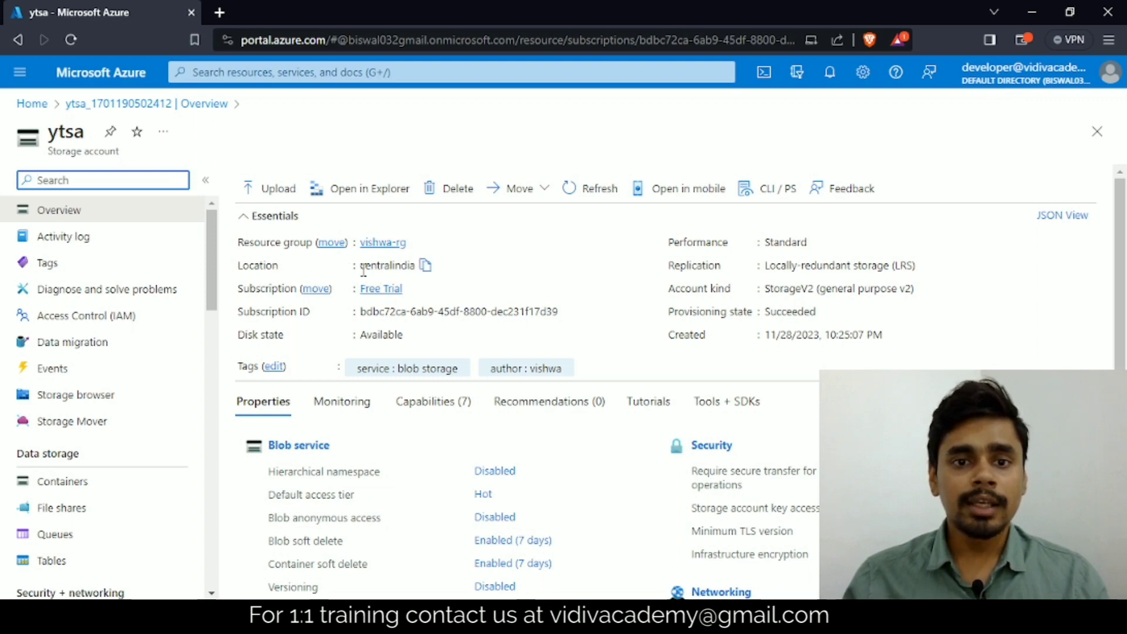
Step: Examine the storage account's location, subscription ID, disk state, replication, account kind and creation time in the overview
{"action": "left_click_drag", "start_coordinate": [360, 267], "coordinate": [411, 266]}
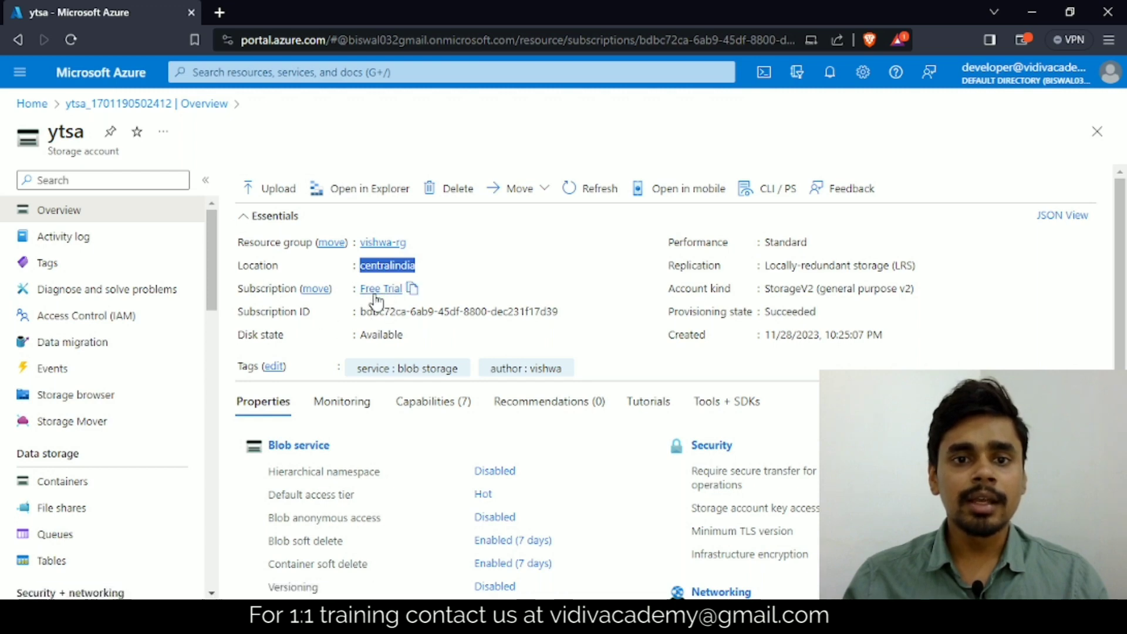
{"action": "left_click_drag", "start_coordinate": [379, 311], "coordinate": [529, 312]}
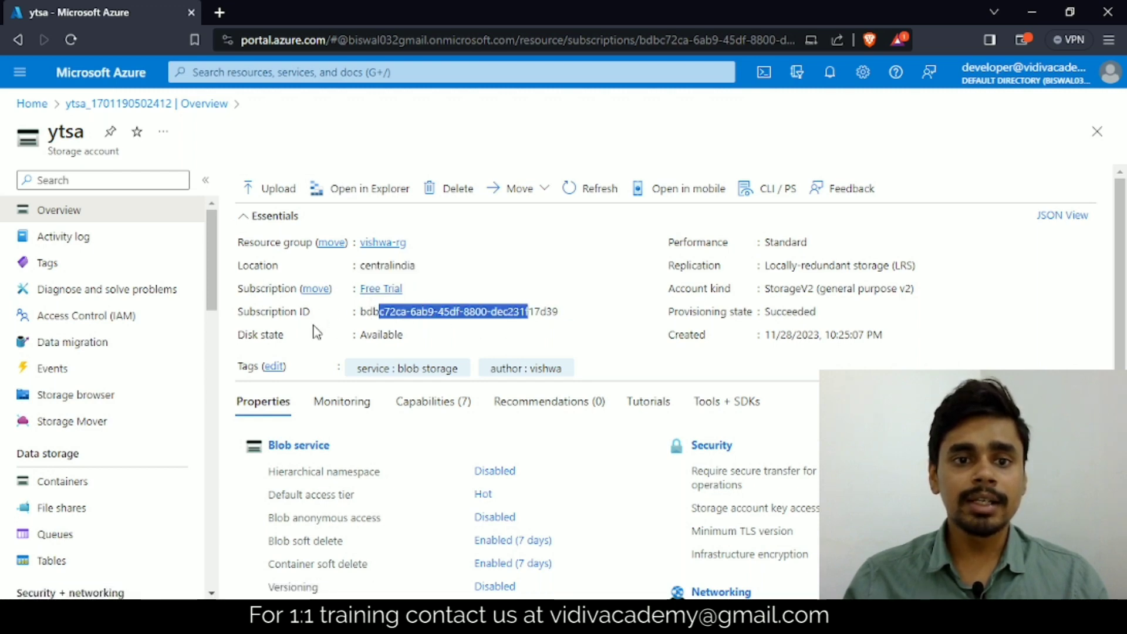
{"action": "left_click_drag", "start_coordinate": [359, 335], "coordinate": [407, 339]}
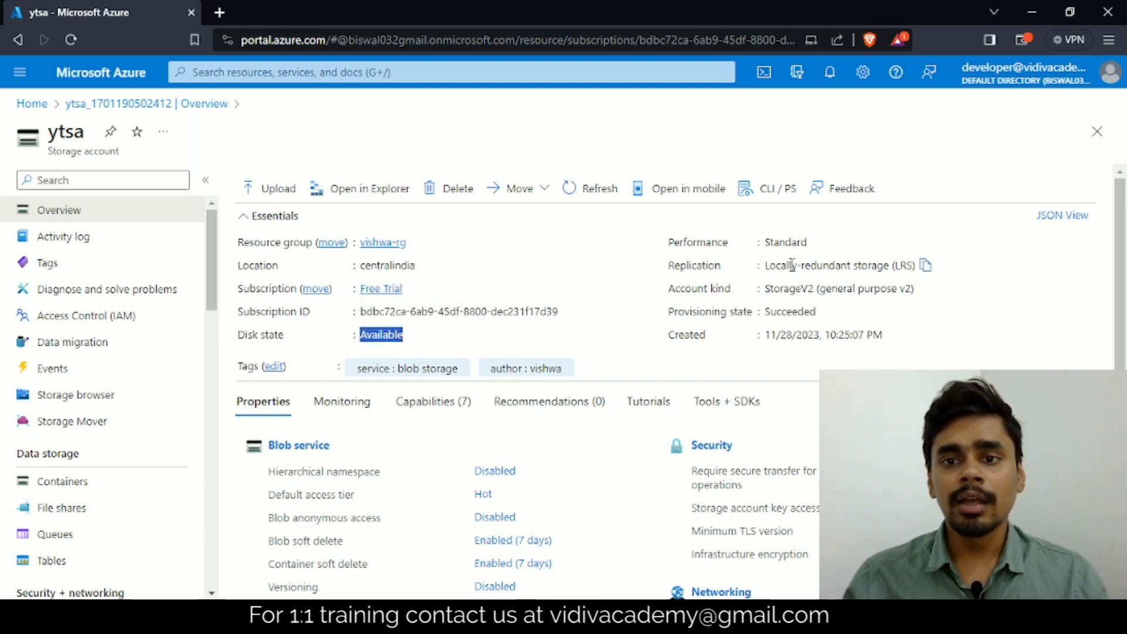
{"action": "left_click_drag", "start_coordinate": [777, 267], "coordinate": [896, 269]}
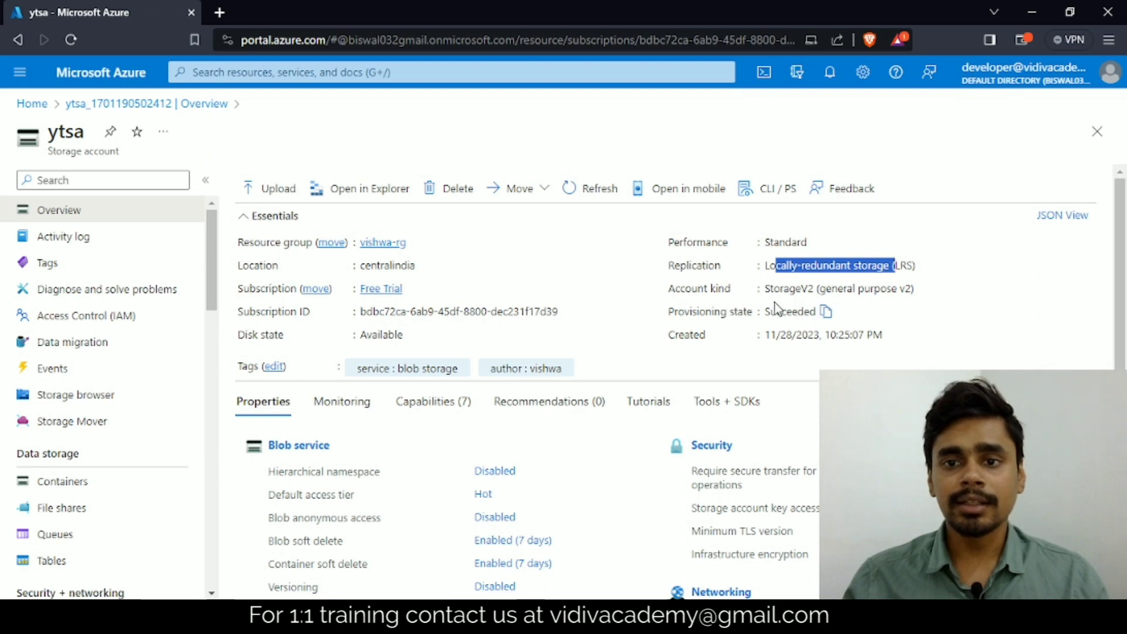
{"action": "left_click_drag", "start_coordinate": [775, 291], "coordinate": [844, 290]}
{"action": "scroll", "coordinate": [704, 301], "scroll_direction": "down", "scroll_amount": 1}
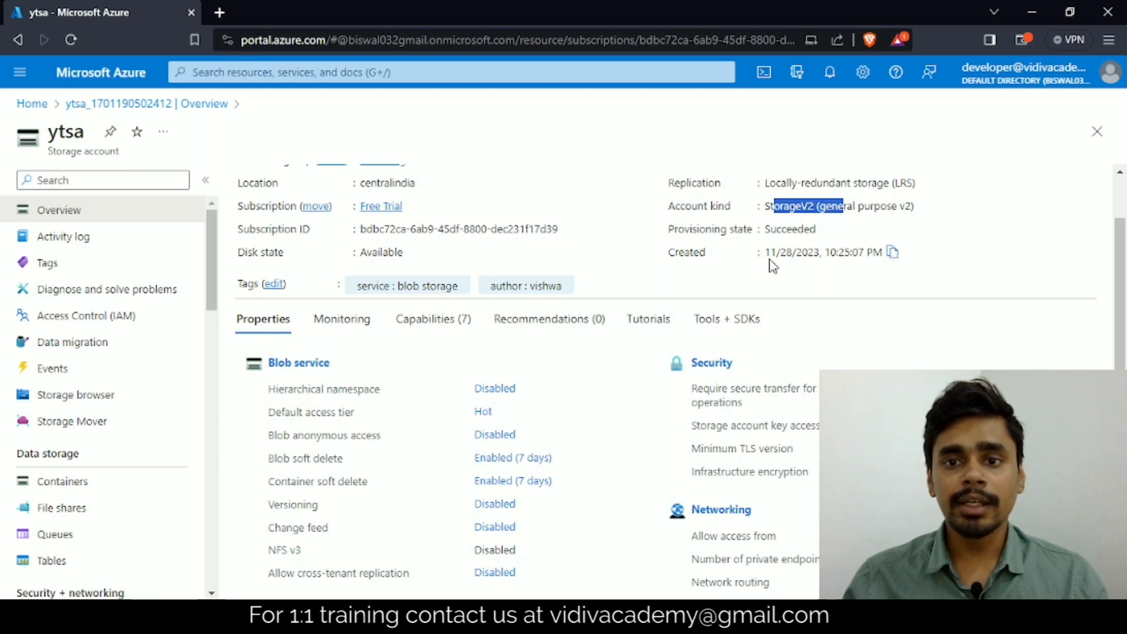
{"action": "left_click_drag", "start_coordinate": [769, 254], "coordinate": [884, 255]}
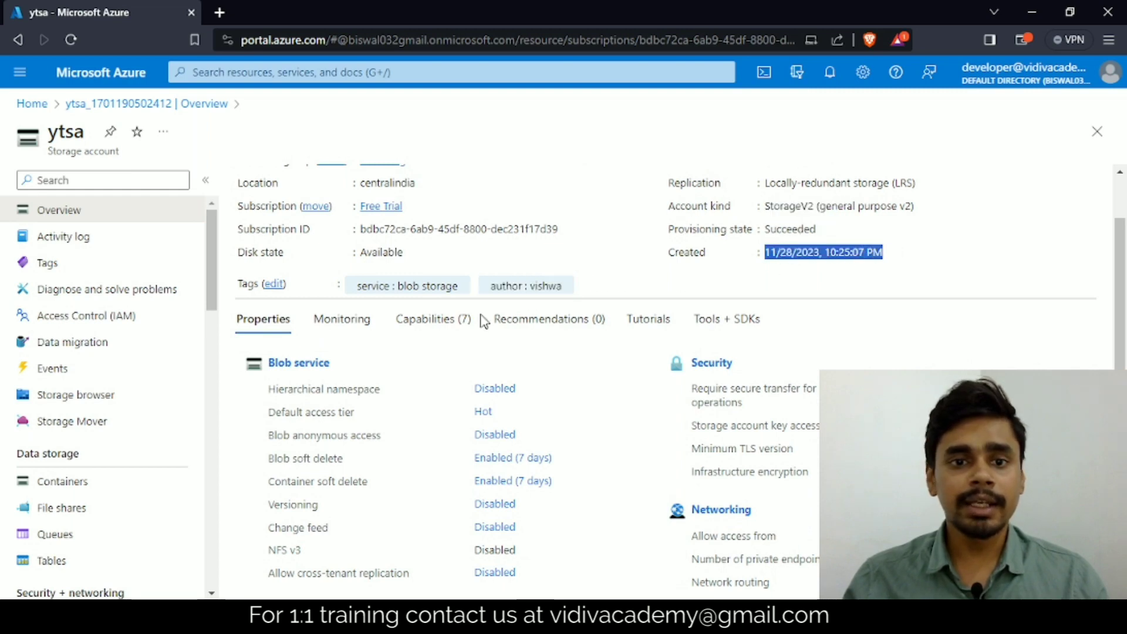
Step: Review the blob, file, queue, table, security and networking properties, and view the storage account's Access Control (IAM) page
{"action": "scroll", "coordinate": [383, 365], "scroll_direction": "down", "scroll_amount": 1}
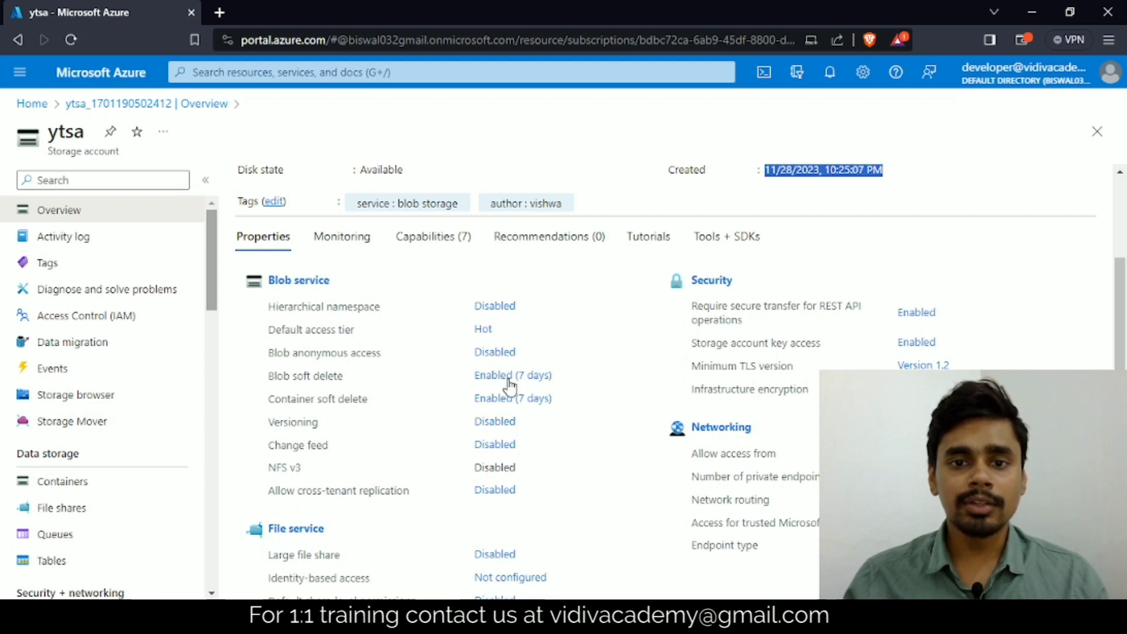
{"action": "scroll", "coordinate": [421, 382], "scroll_direction": "down", "scroll_amount": 1}
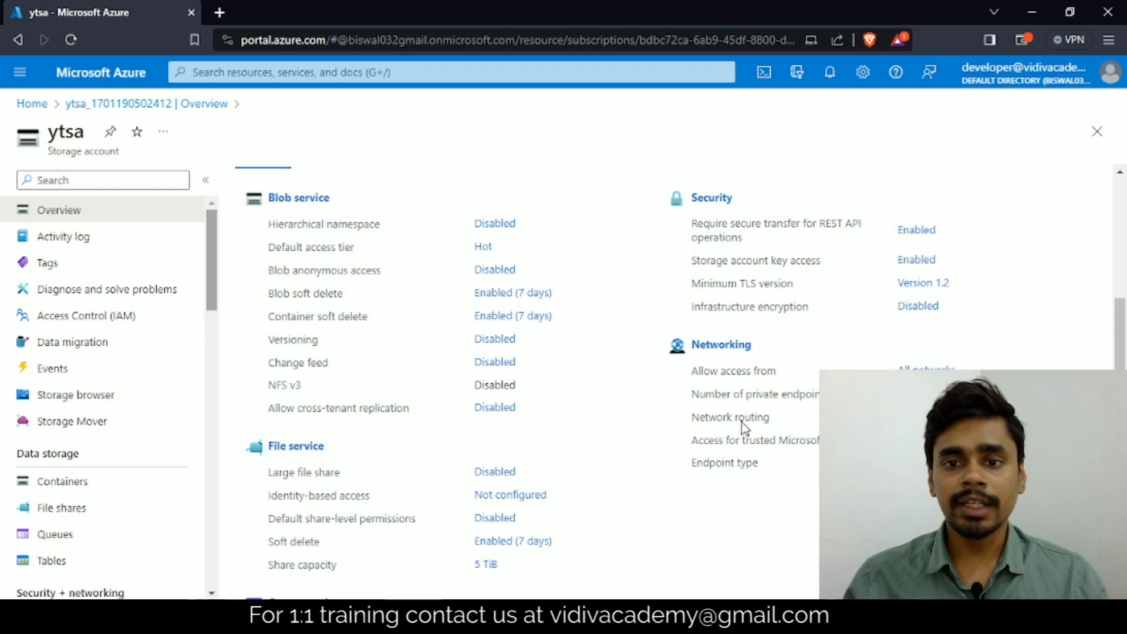
{"action": "scroll", "coordinate": [395, 466], "scroll_direction": "down", "scroll_amount": 2}
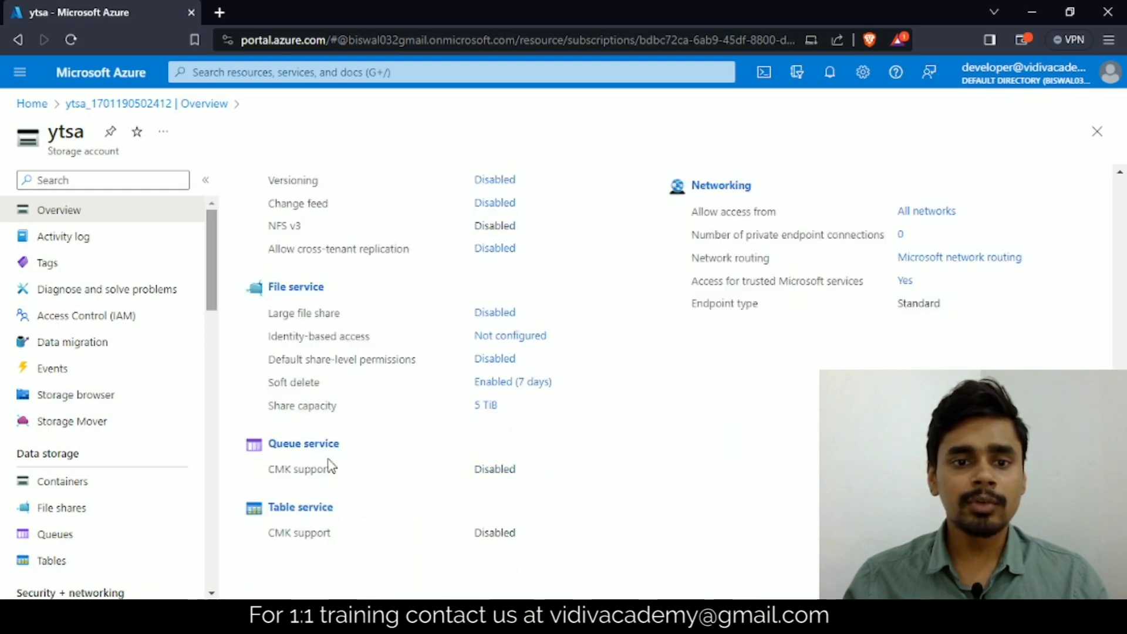
{"action": "scroll", "coordinate": [385, 468], "scroll_direction": "up", "scroll_amount": 5}
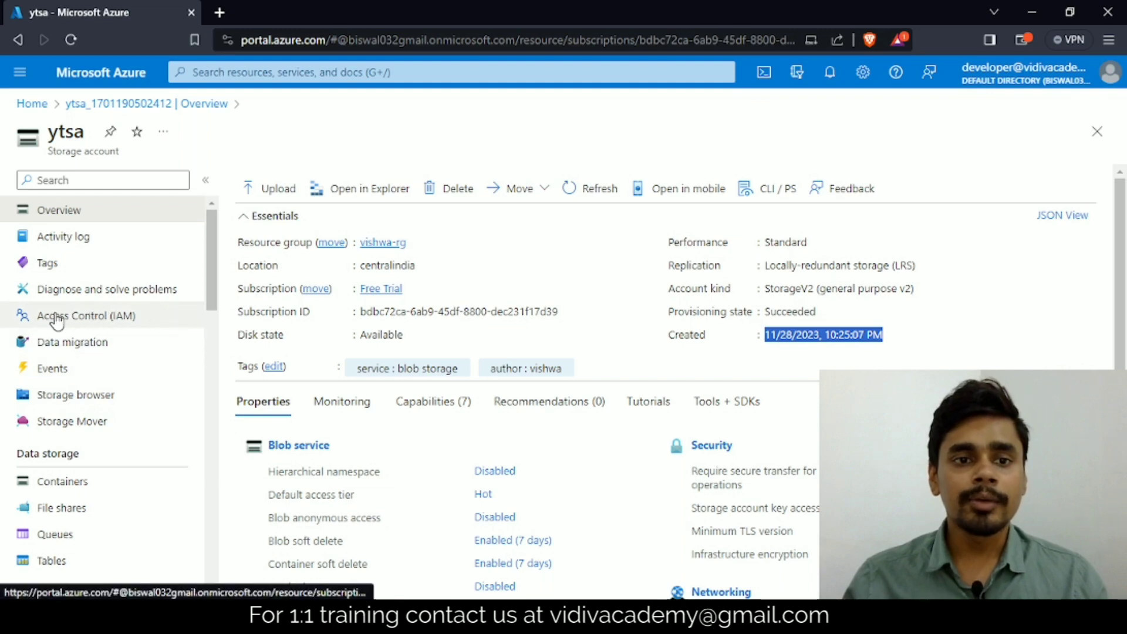
{"action": "left_click", "coordinate": [87, 320]}
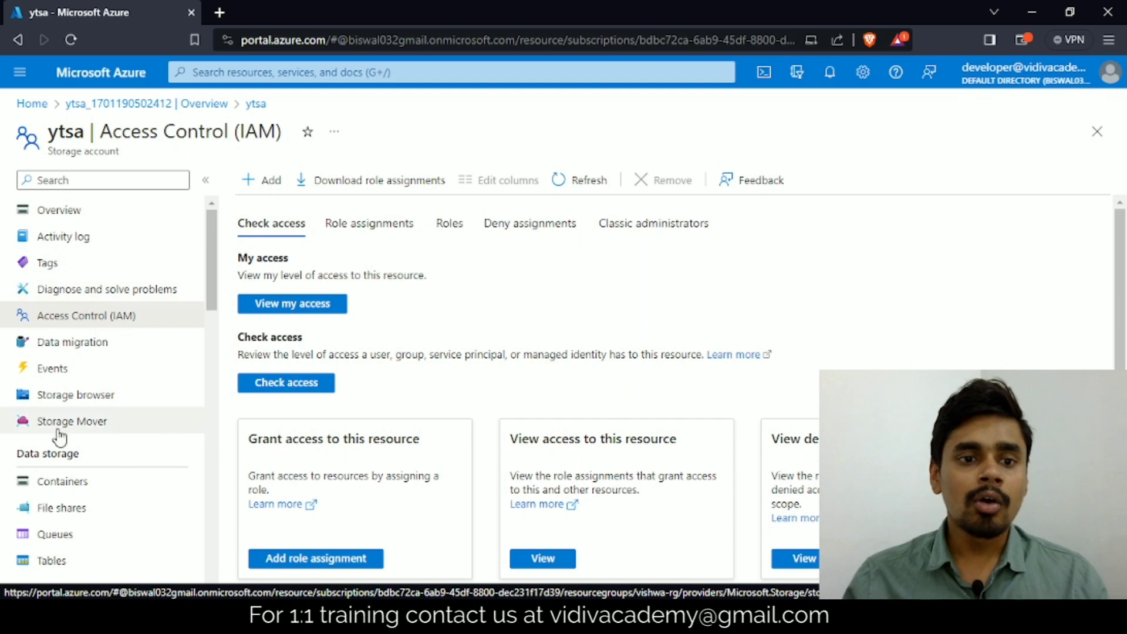
Step: Create a private blob container named bronze in the ytsa storage account
{"action": "scroll", "coordinate": [55, 477], "scroll_direction": "down", "scroll_amount": 2}
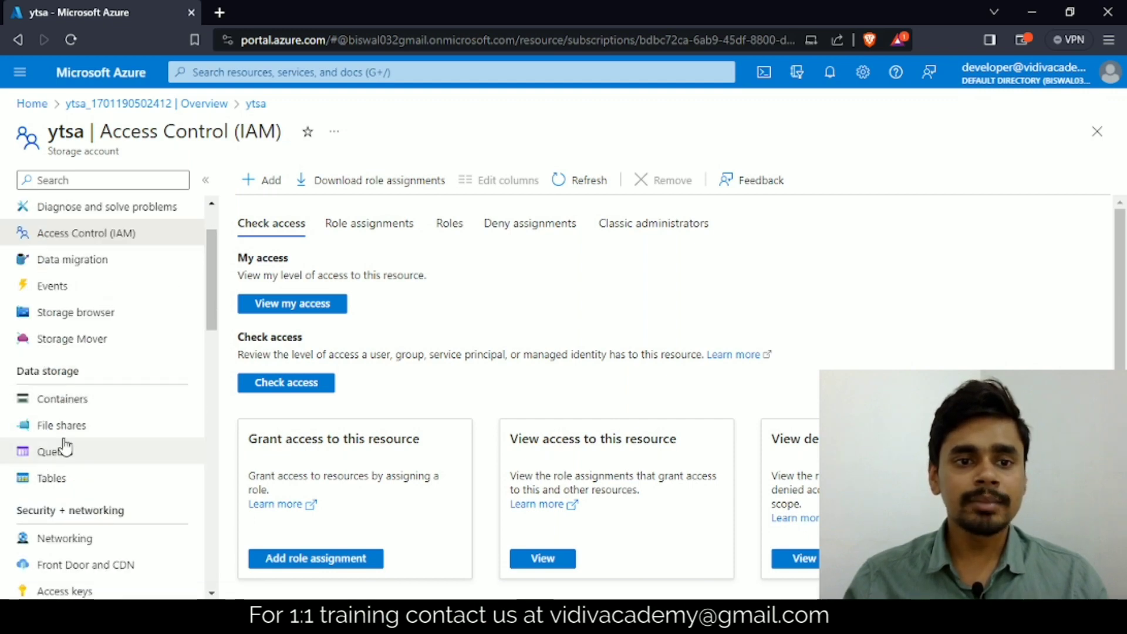
{"action": "left_click", "coordinate": [62, 402]}
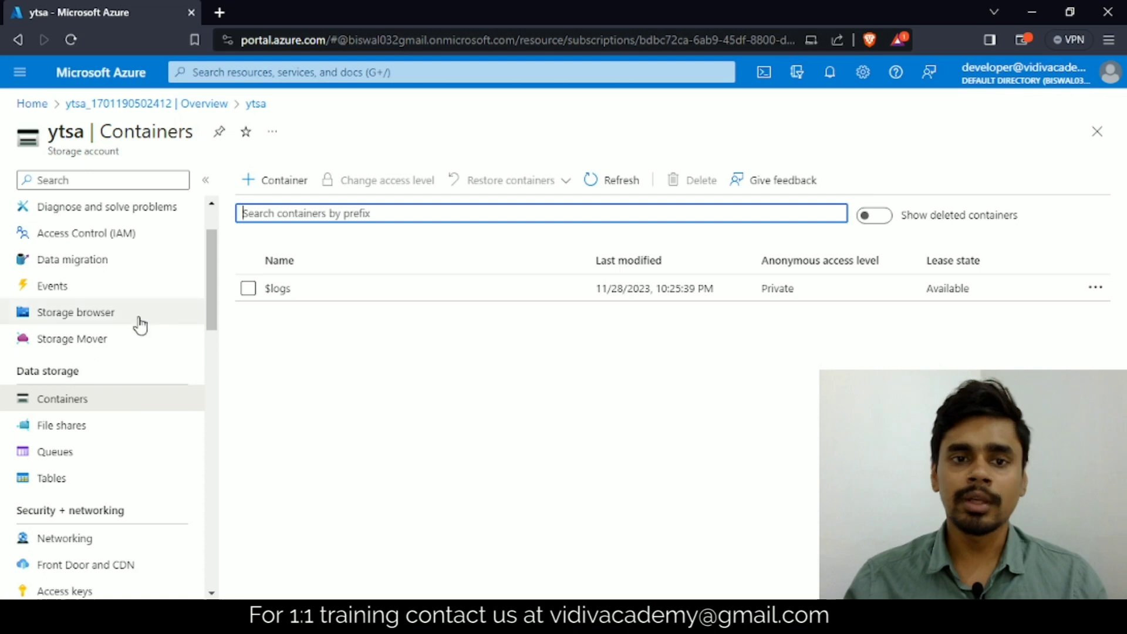
{"action": "left_click", "coordinate": [263, 186]}
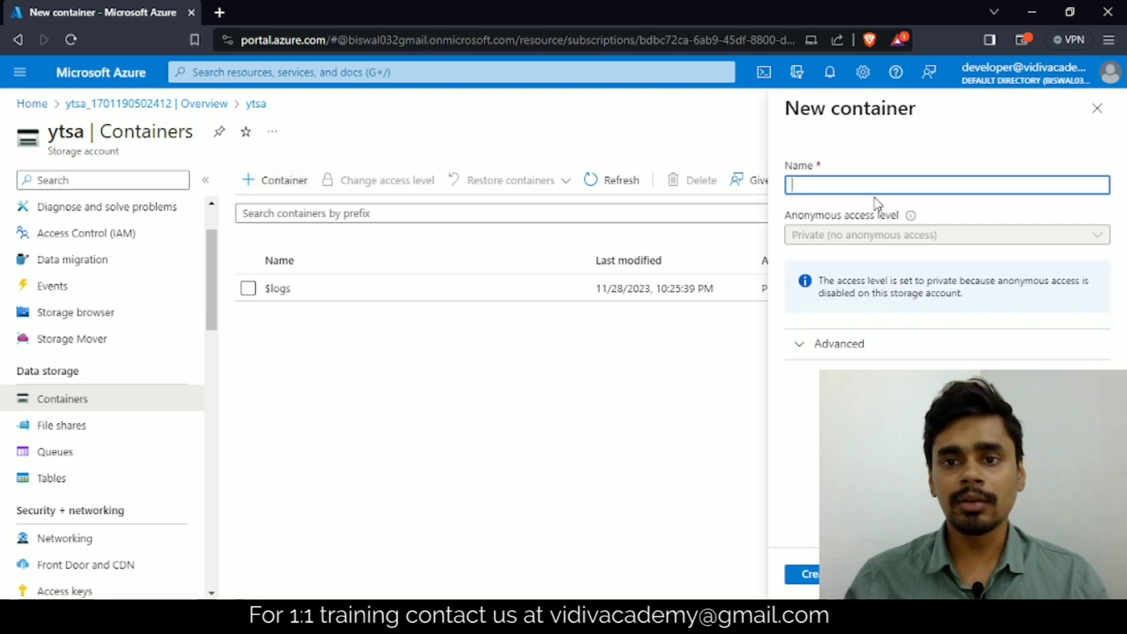
{"action": "type", "text": "bron"}
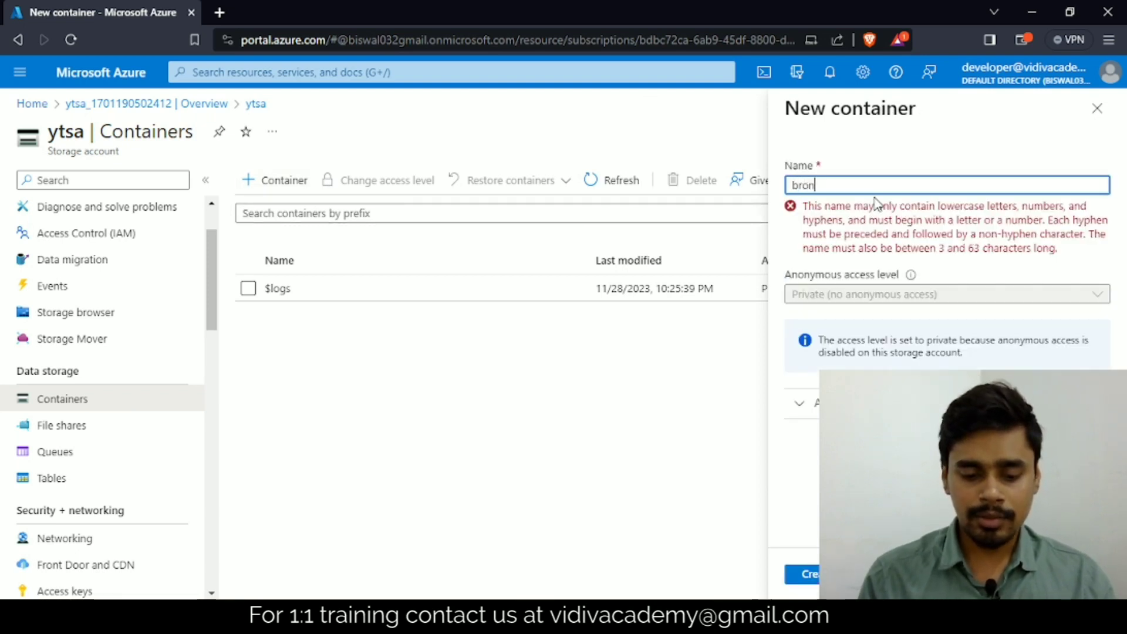
{"action": "type", "text": "ze"}
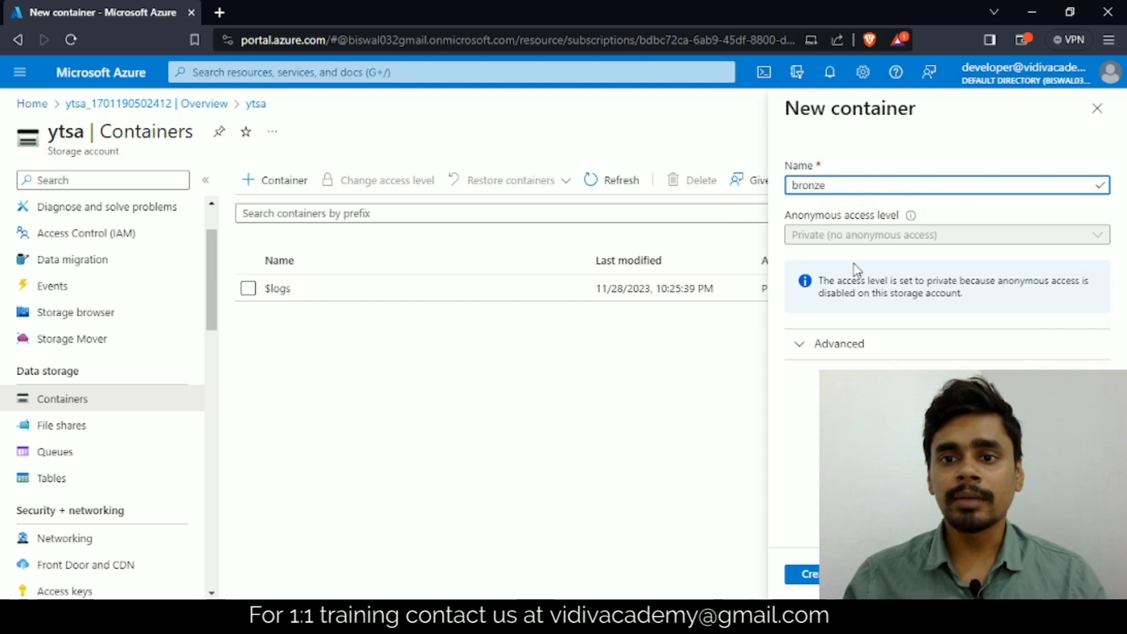
{"action": "left_click", "coordinate": [787, 218]}
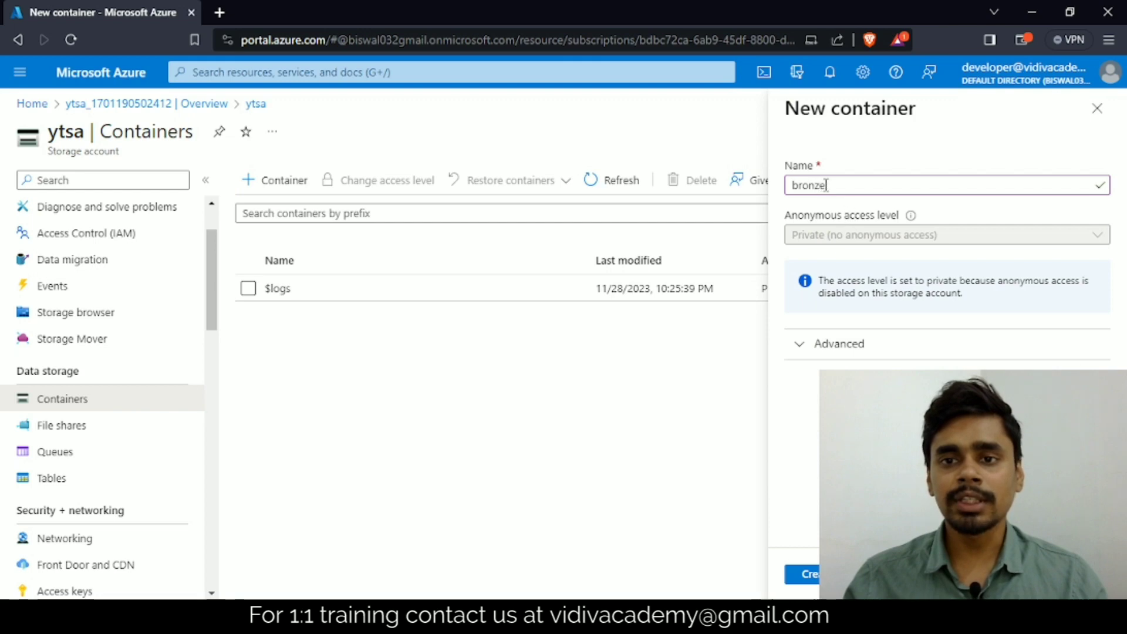
{"action": "left_click_drag", "start_coordinate": [826, 186], "coordinate": [781, 186]}
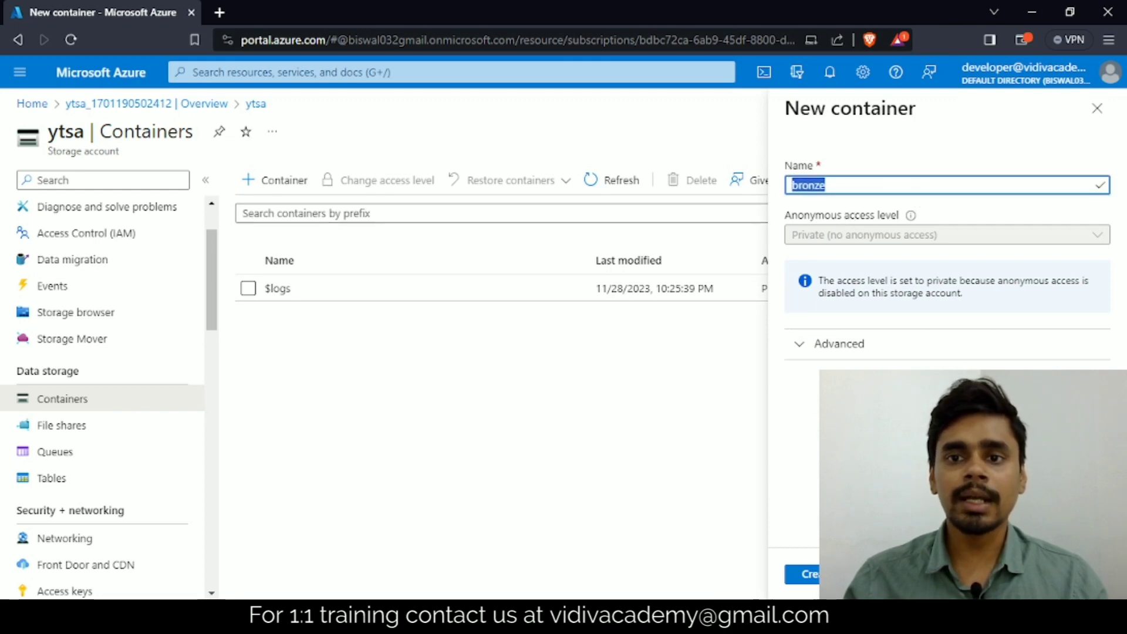
{"action": "left_click", "coordinate": [816, 578]}
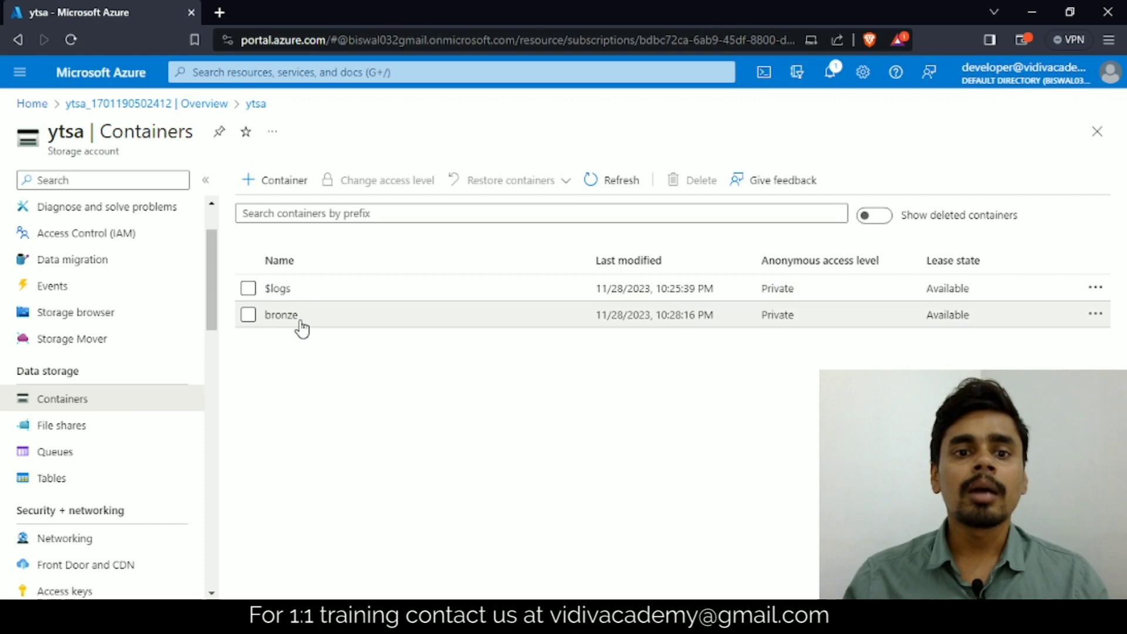
Step: Open the bronze container and upload sample text file.txt from the Datasets folder in Documents
{"action": "left_click", "coordinate": [282, 315]}
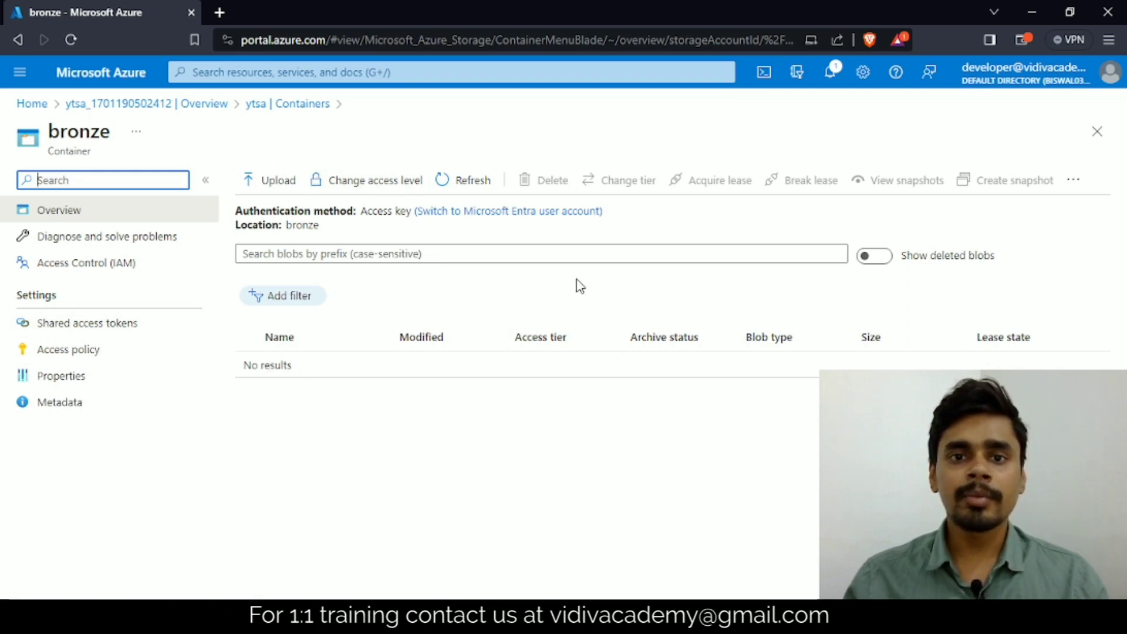
{"action": "left_click", "coordinate": [278, 187]}
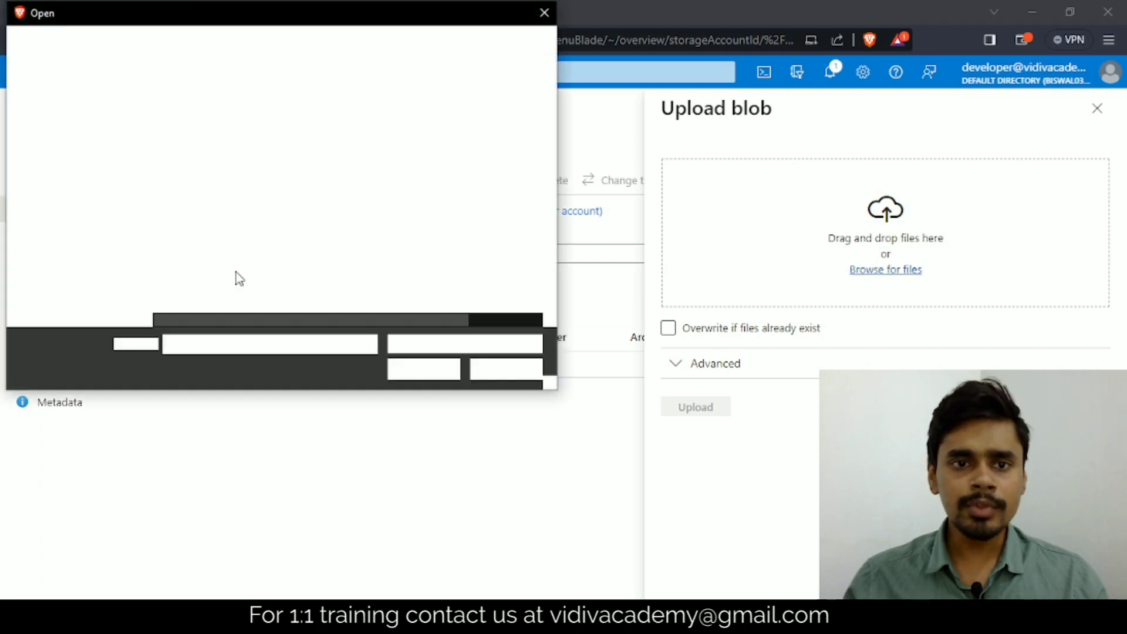
{"action": "left_click", "coordinate": [83, 170]}
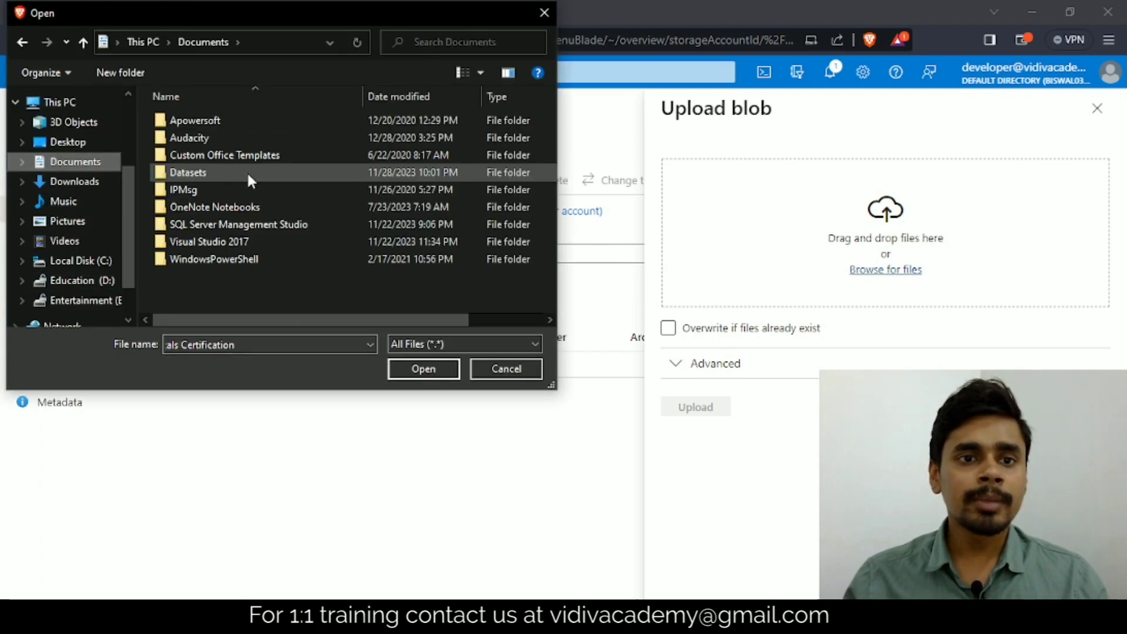
{"action": "left_click", "coordinate": [191, 173]}
{"action": "double_click", "coordinate": [194, 173]}
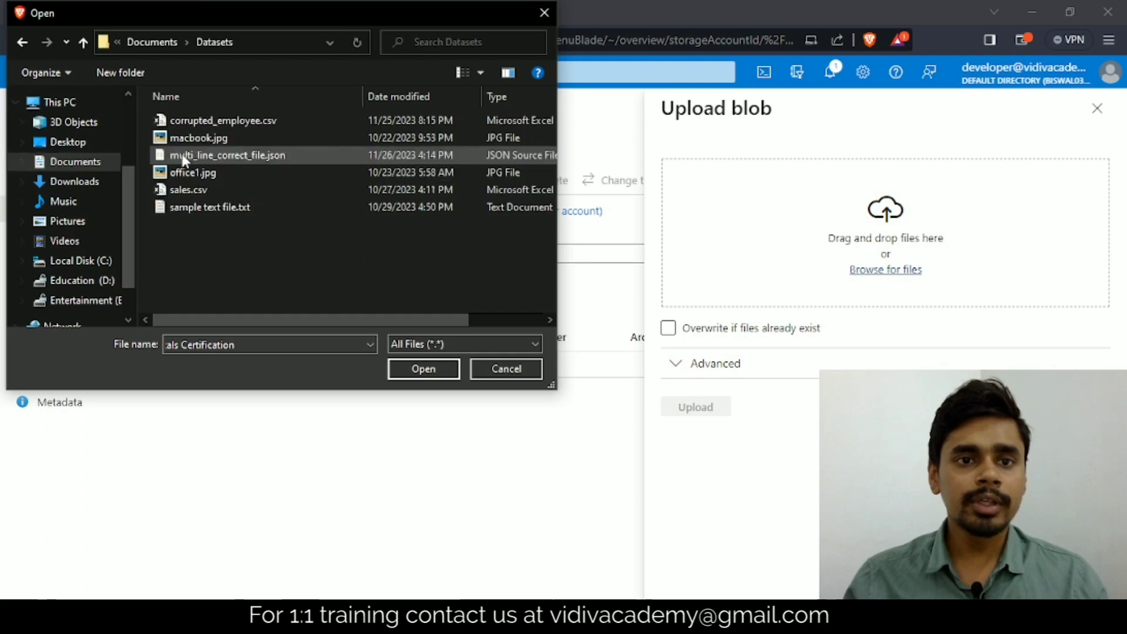
{"action": "left_click", "coordinate": [217, 210]}
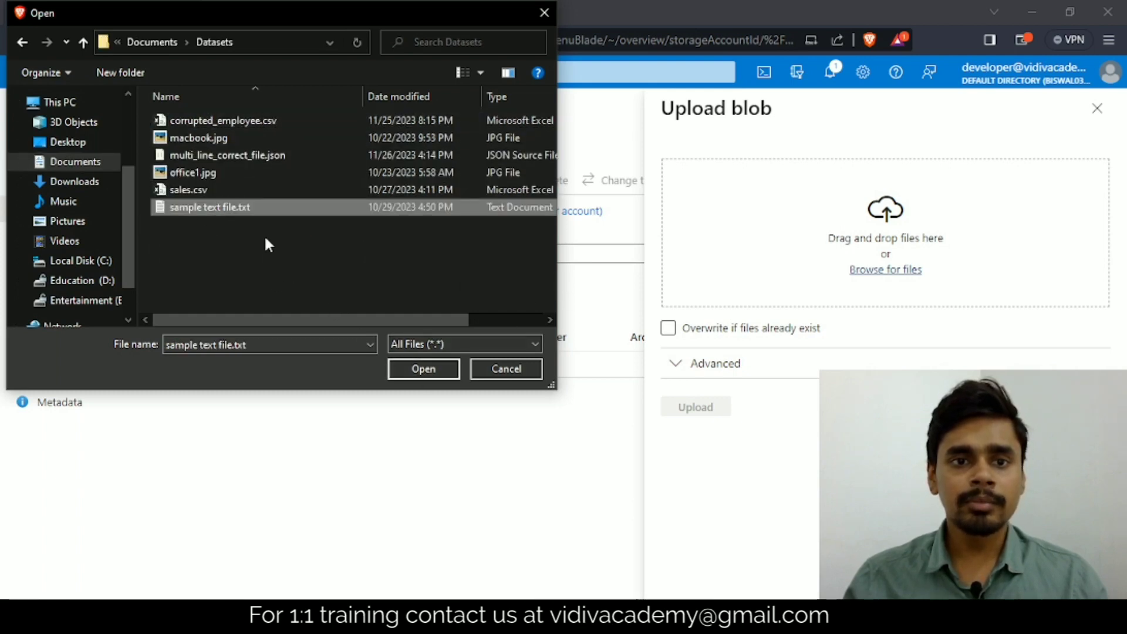
{"action": "left_click", "coordinate": [422, 370]}
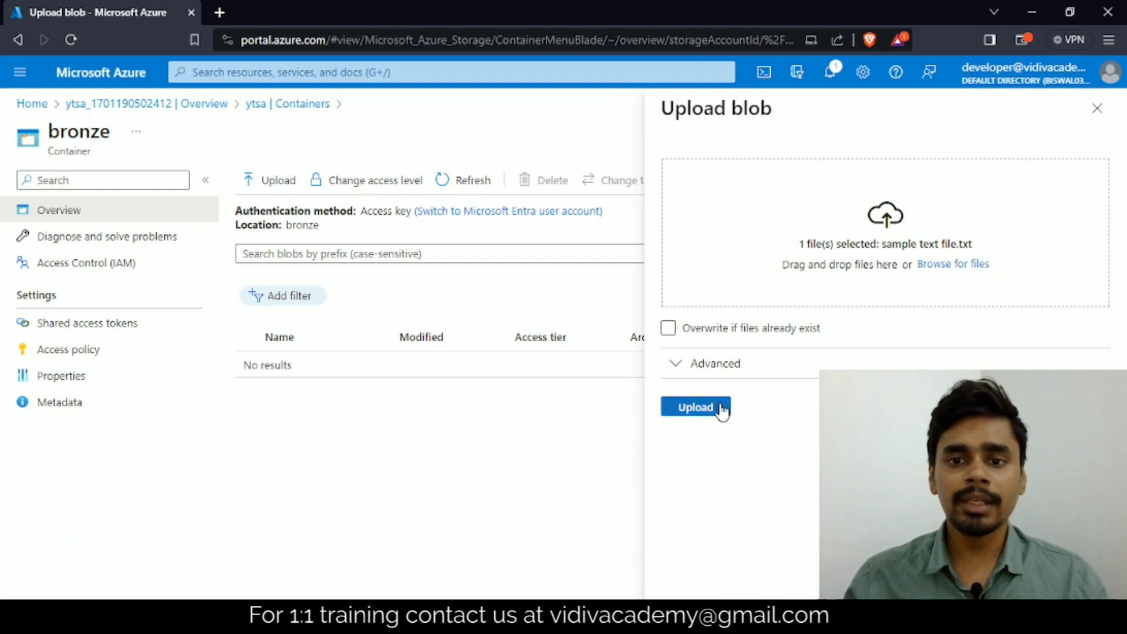
{"action": "left_click", "coordinate": [700, 408]}
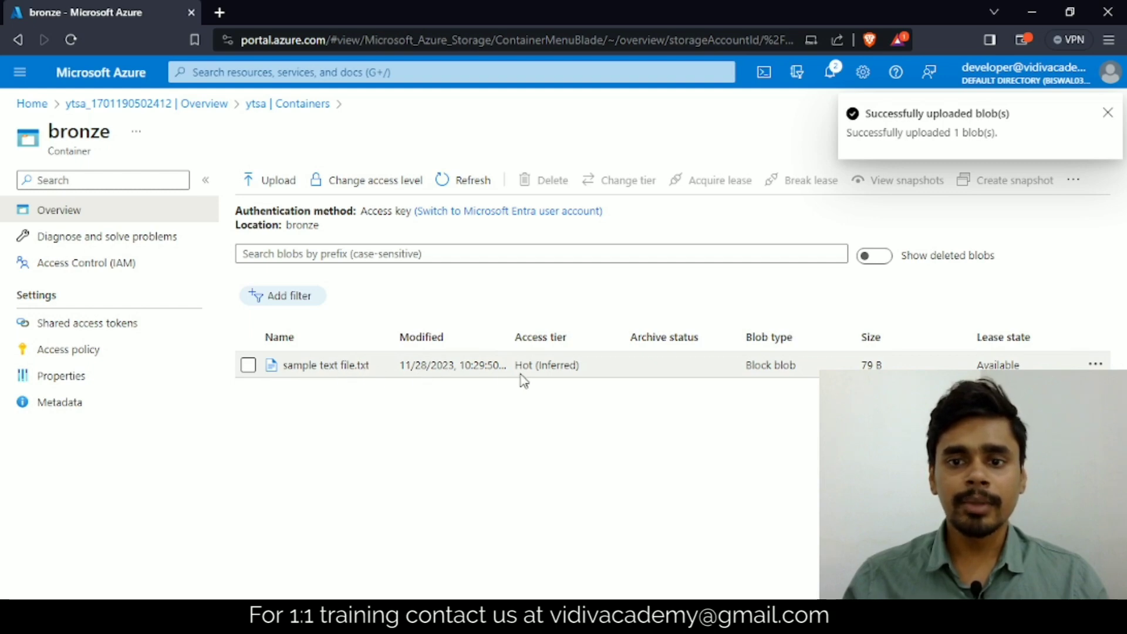
Step: Upload the image office1.jpg from the Datasets folder to the bronze container
{"action": "left_click", "coordinate": [270, 181]}
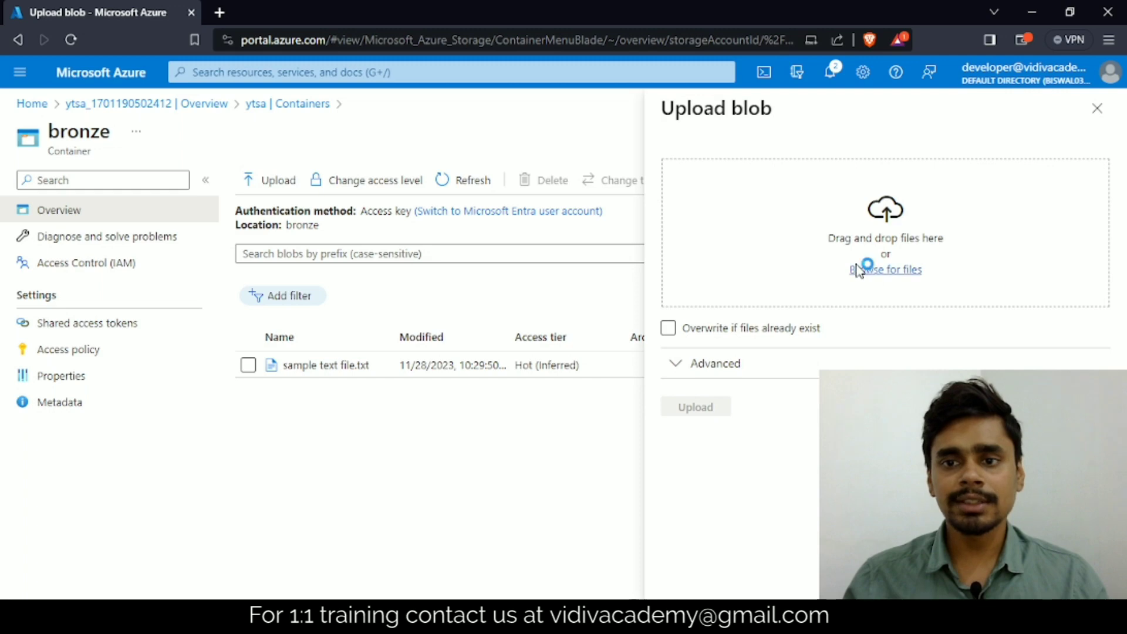
{"action": "left_click", "coordinate": [678, 277]}
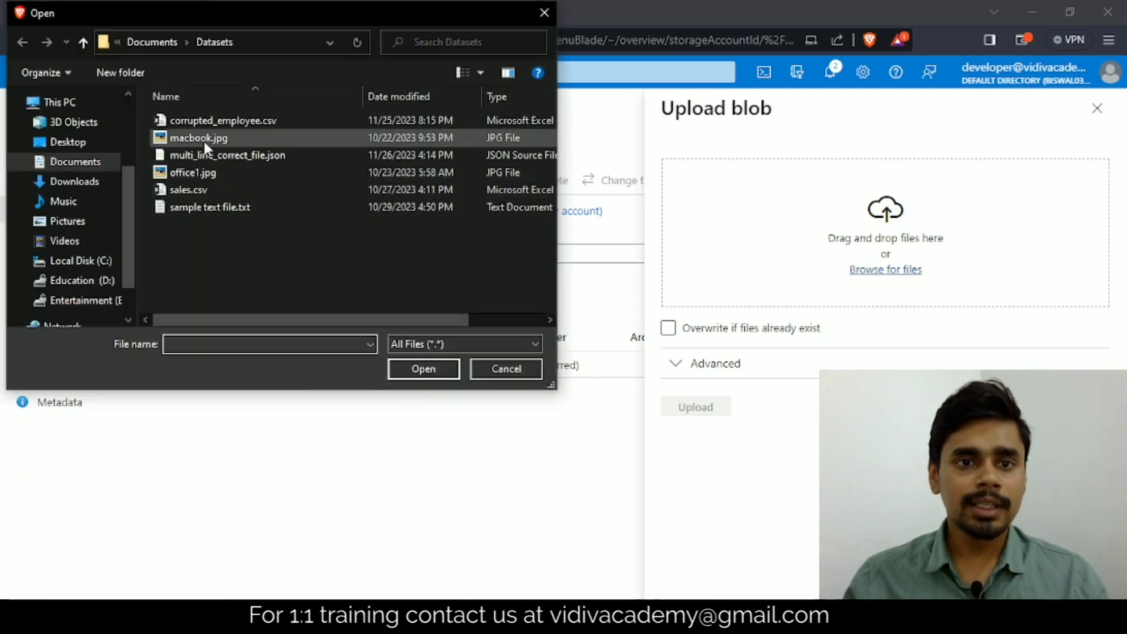
{"action": "left_click", "coordinate": [200, 173]}
{"action": "left_click", "coordinate": [421, 371]}
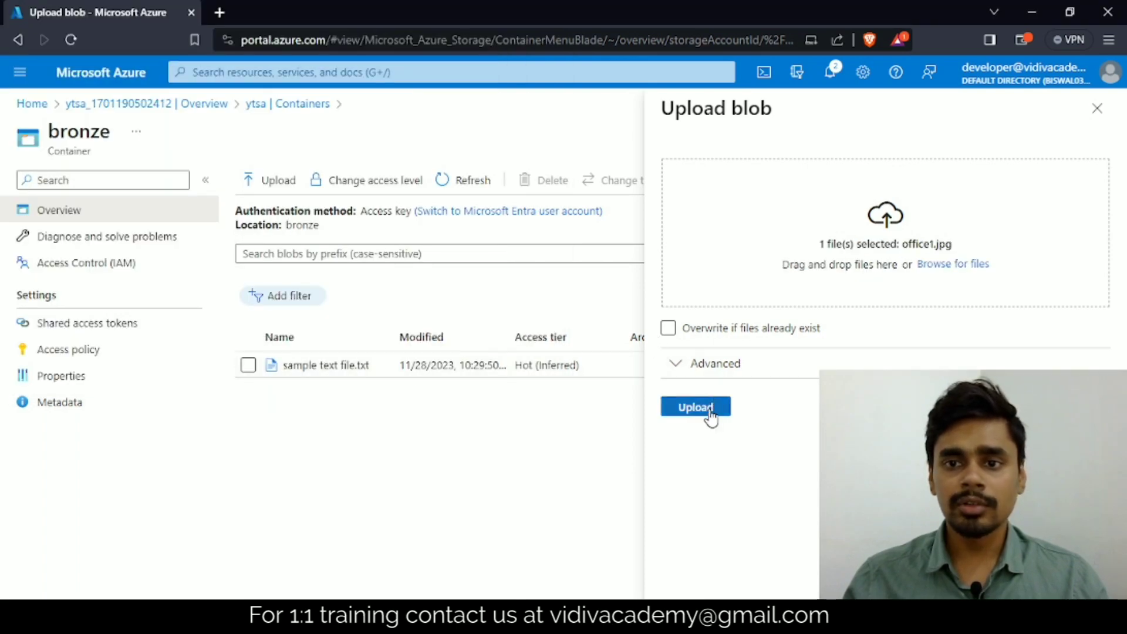
{"action": "left_click", "coordinate": [698, 406]}
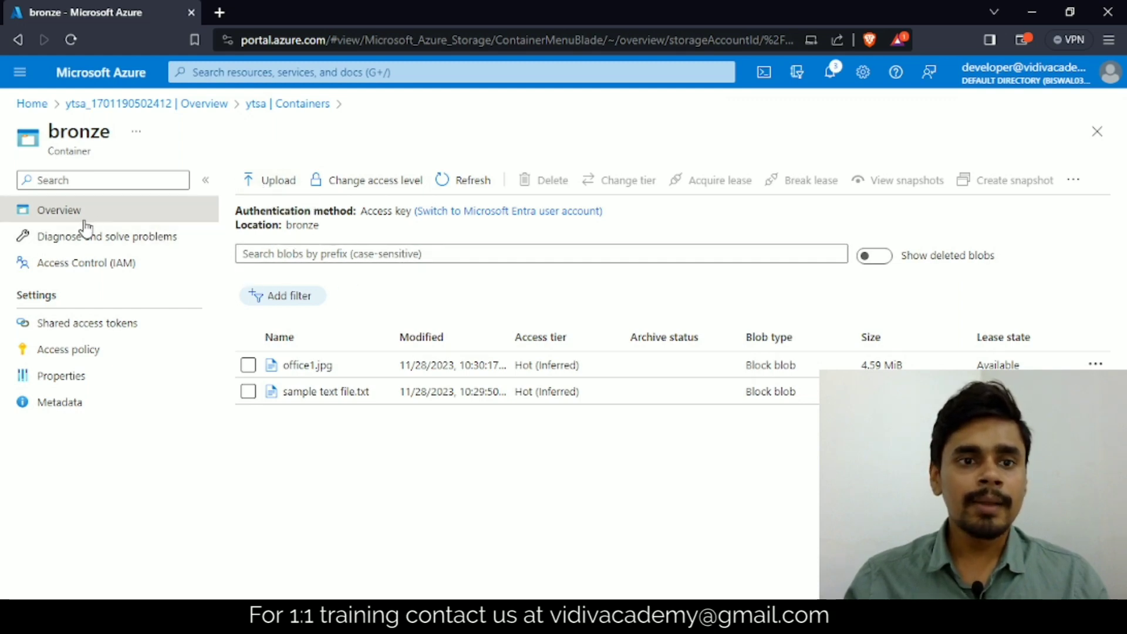
Step: Return to the ytsa account's container list and view the tags assigned to the storage account
{"action": "left_click", "coordinate": [301, 106]}
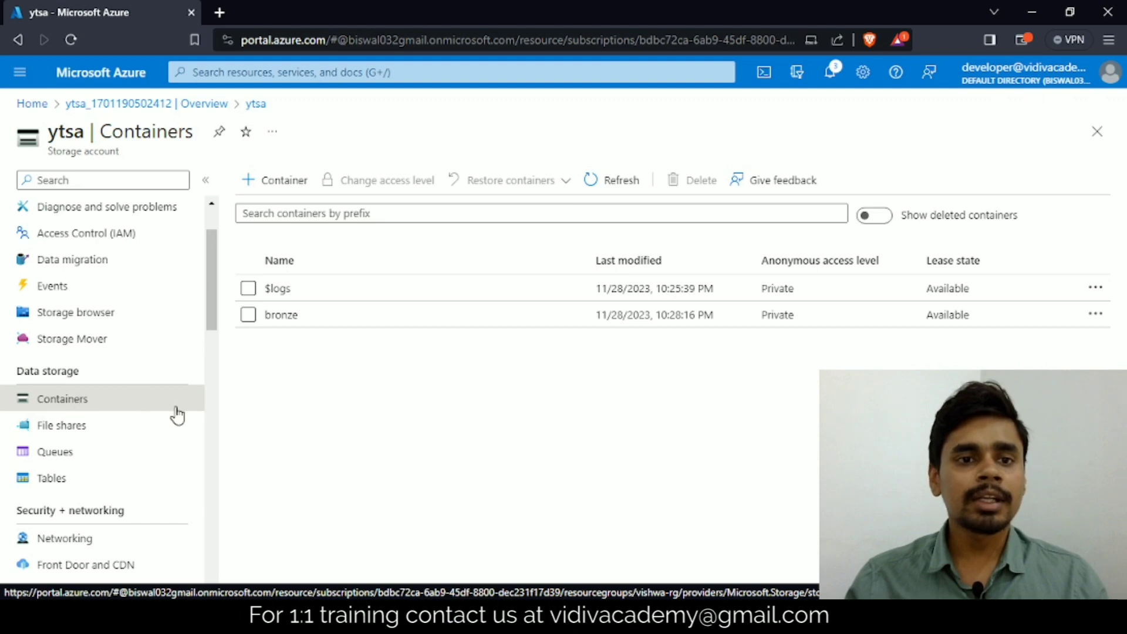
{"action": "scroll", "coordinate": [176, 399], "scroll_direction": "up", "scroll_amount": 2}
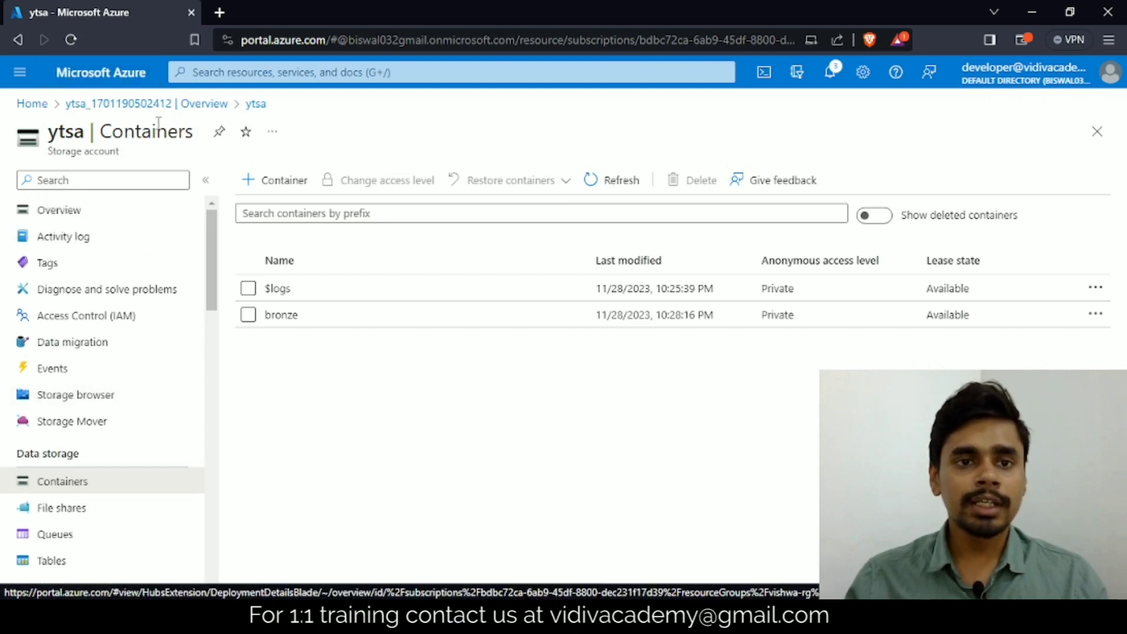
{"action": "scroll", "coordinate": [51, 347], "scroll_direction": "down", "scroll_amount": 4}
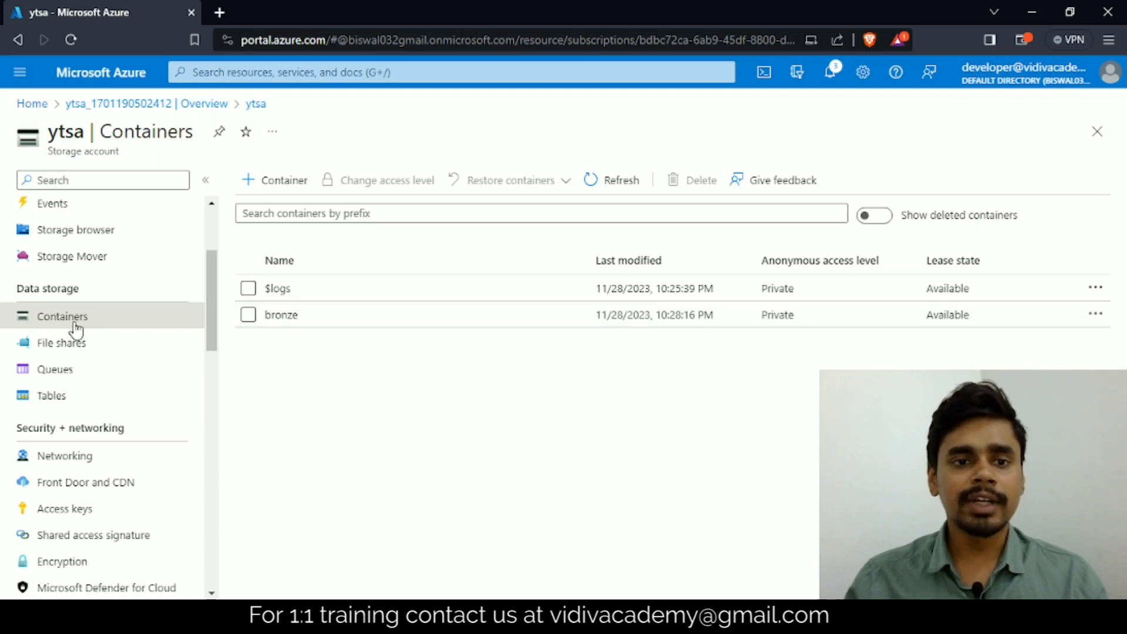
{"action": "scroll", "coordinate": [63, 328], "scroll_direction": "up", "scroll_amount": 4}
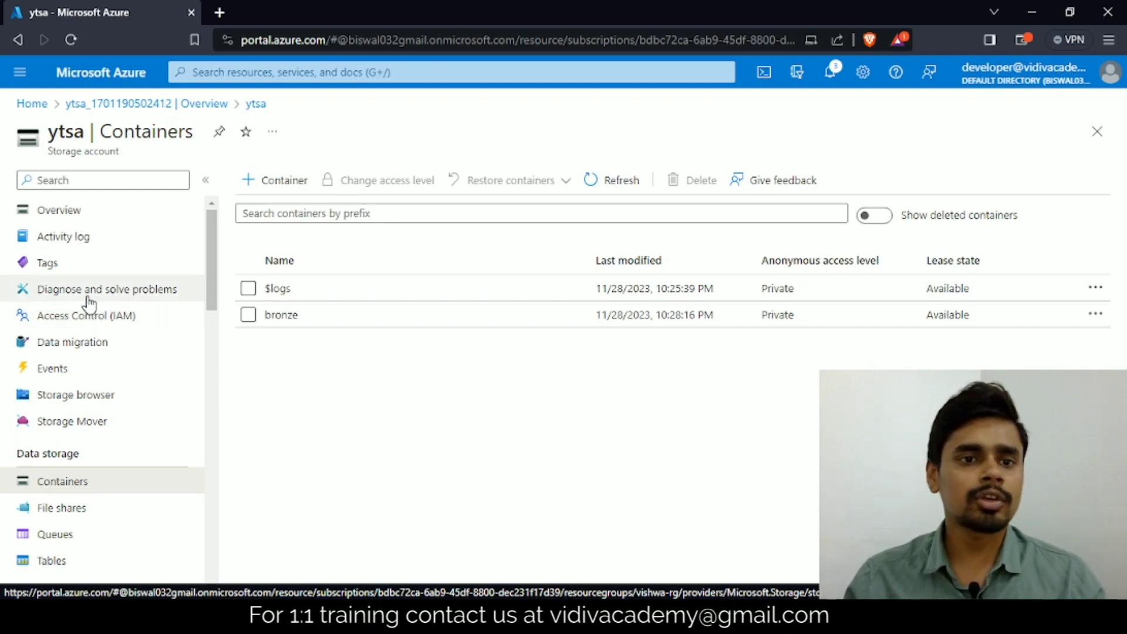
{"action": "left_click", "coordinate": [54, 265]}
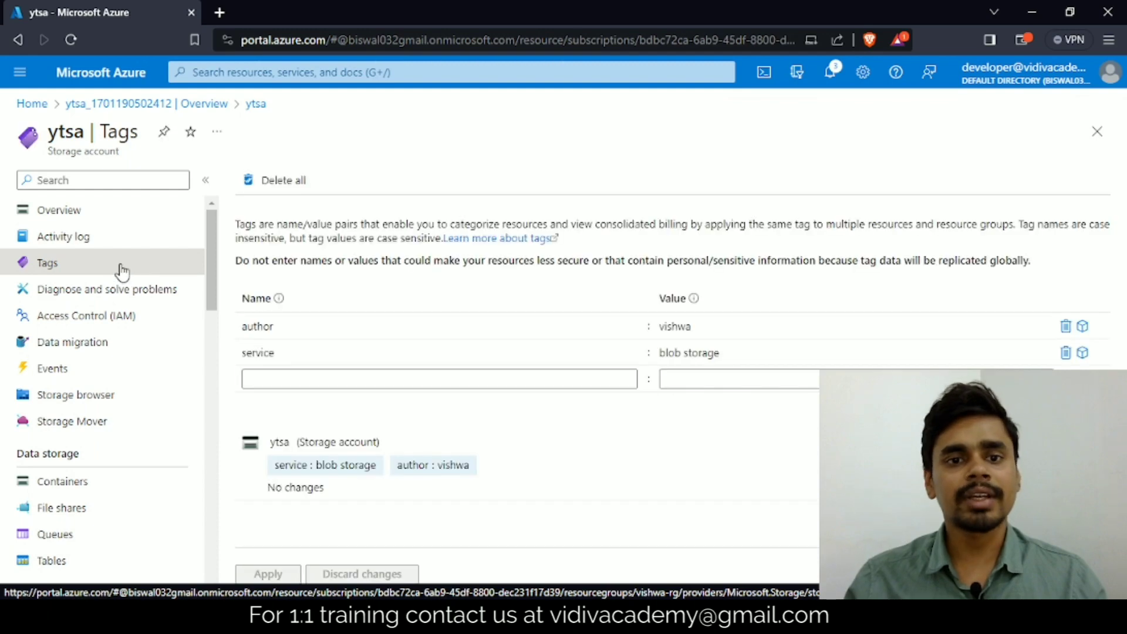
Step: Look at the activity log and the data migration page of the ytsa storage account
{"action": "left_click", "coordinate": [89, 236]}
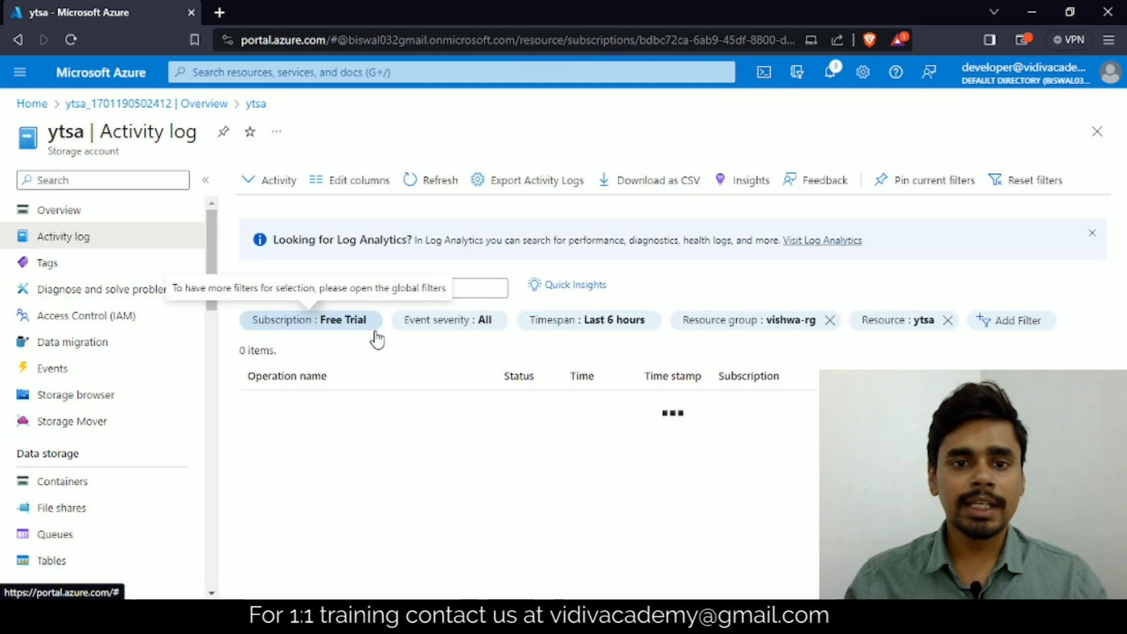
{"action": "left_click", "coordinate": [86, 355]}
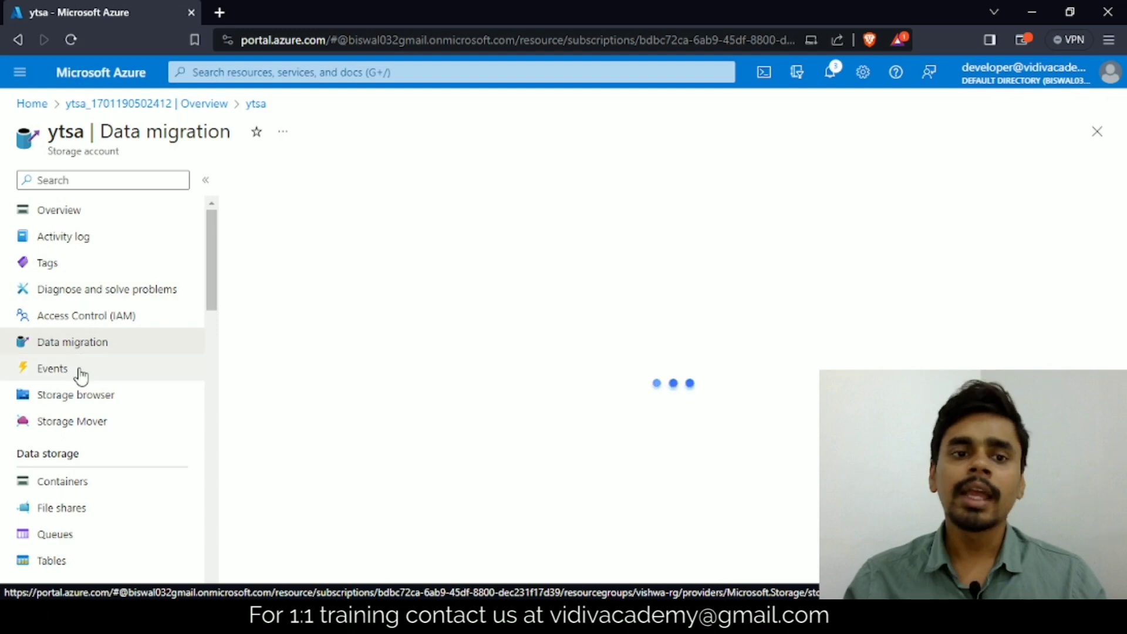
Step: Open the storage account's access keys, reveal the key1 value and hide it again
{"action": "scroll", "coordinate": [81, 375], "scroll_direction": "down", "scroll_amount": 7}
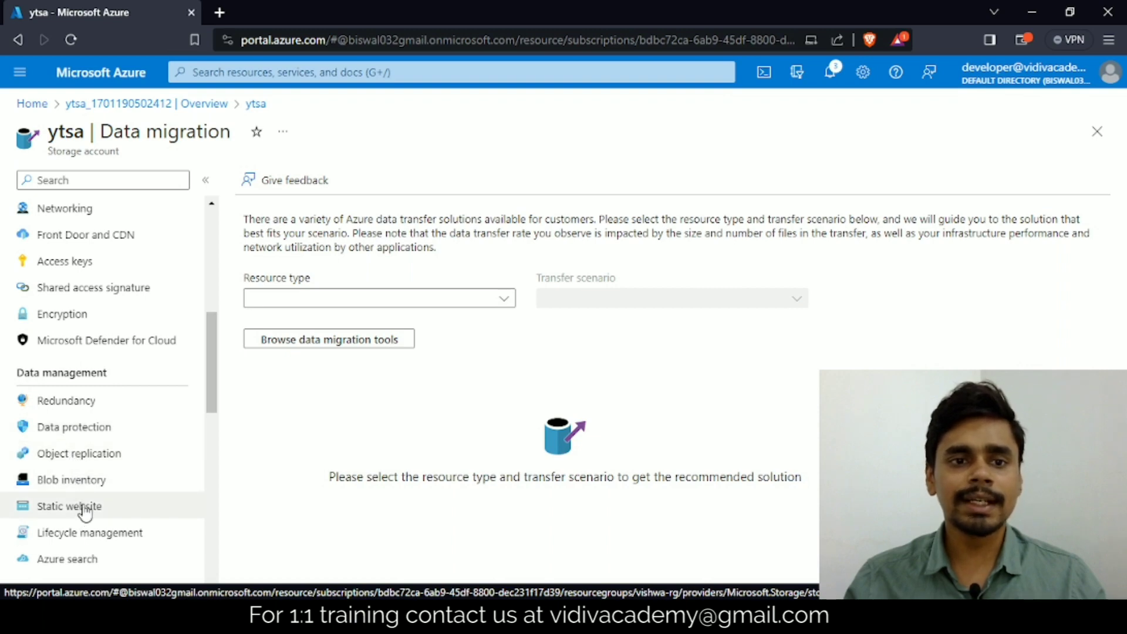
{"action": "scroll", "coordinate": [84, 424], "scroll_direction": "up", "scroll_amount": 2}
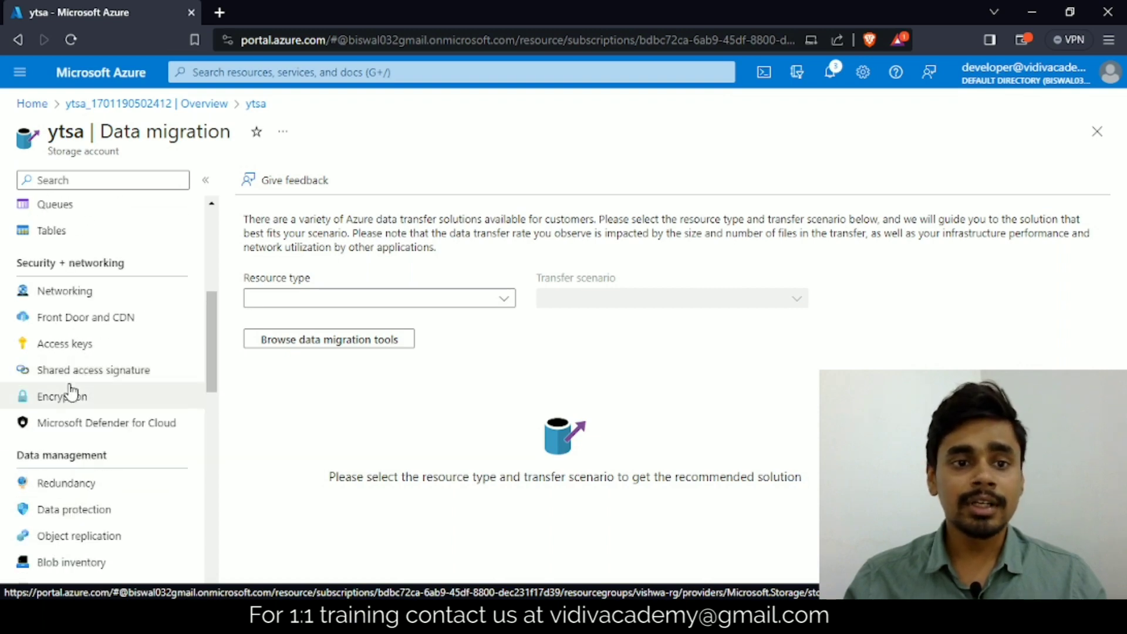
{"action": "left_click", "coordinate": [68, 347]}
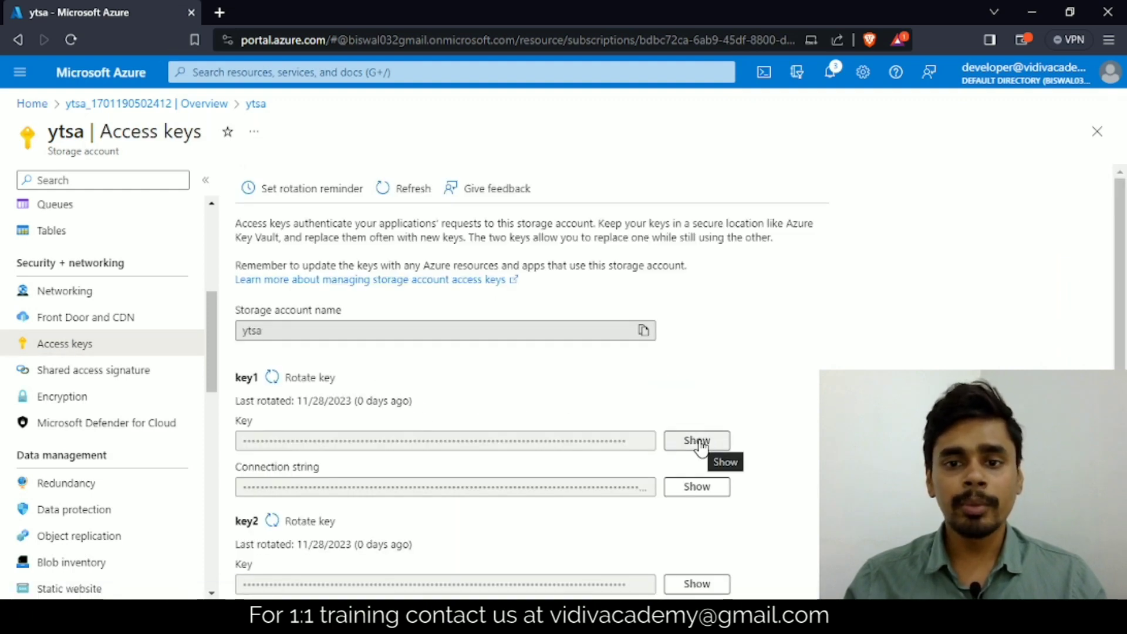
{"action": "left_click", "coordinate": [701, 448]}
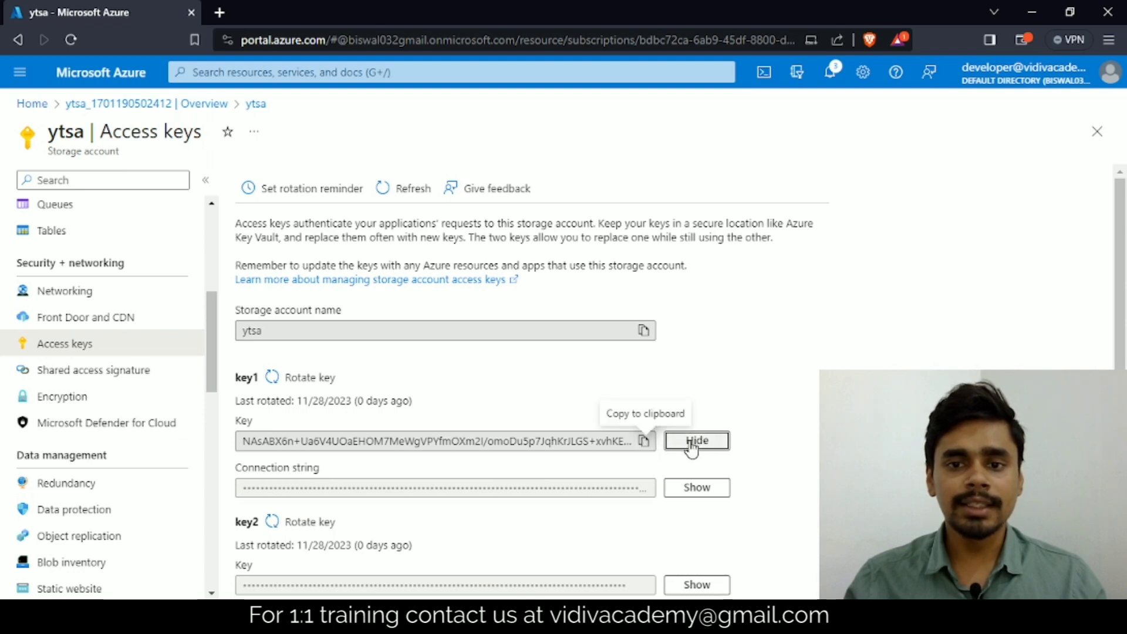
{"action": "left_click", "coordinate": [702, 444]}
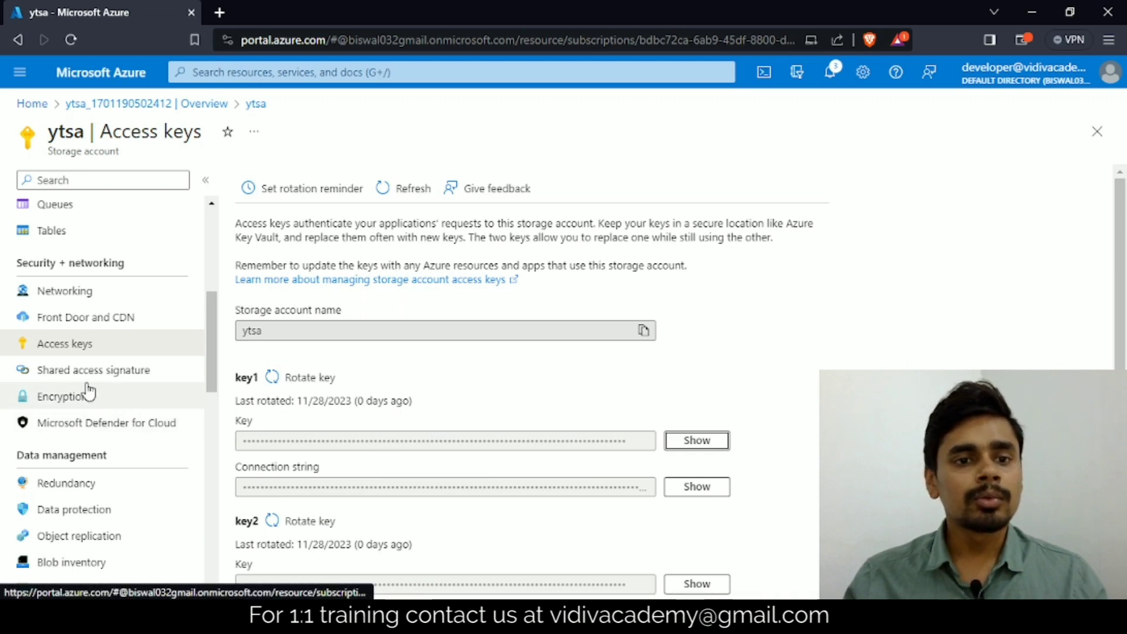
Step: Look over the ytsa account's overview and its list of blob containers
{"action": "scroll", "coordinate": [85, 352], "scroll_direction": "up", "scroll_amount": 5}
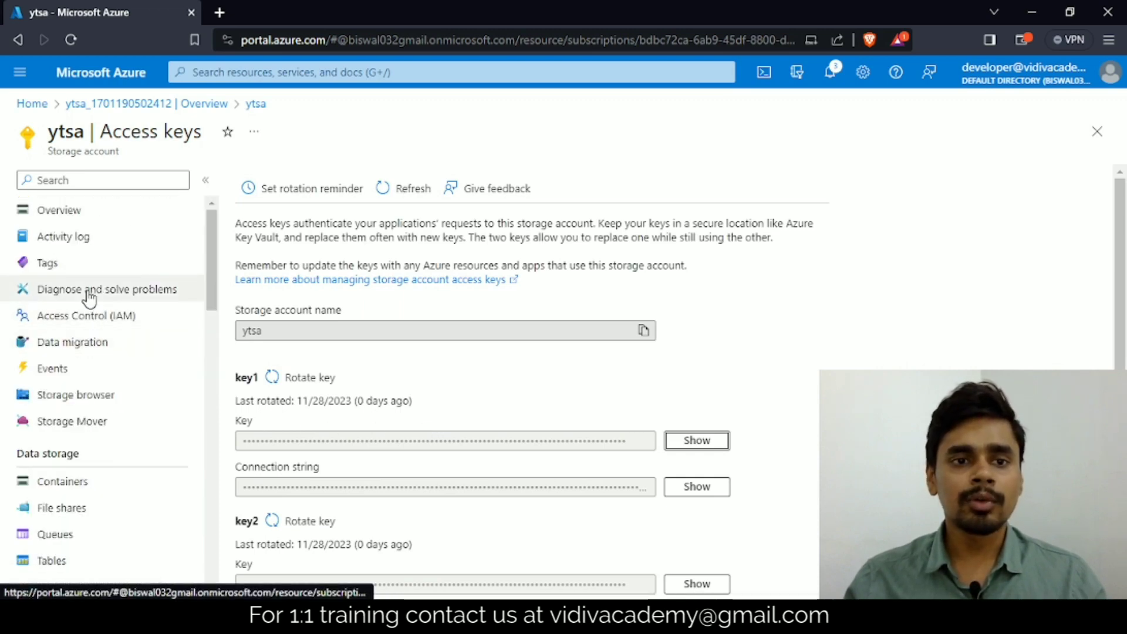
{"action": "left_click", "coordinate": [59, 210]}
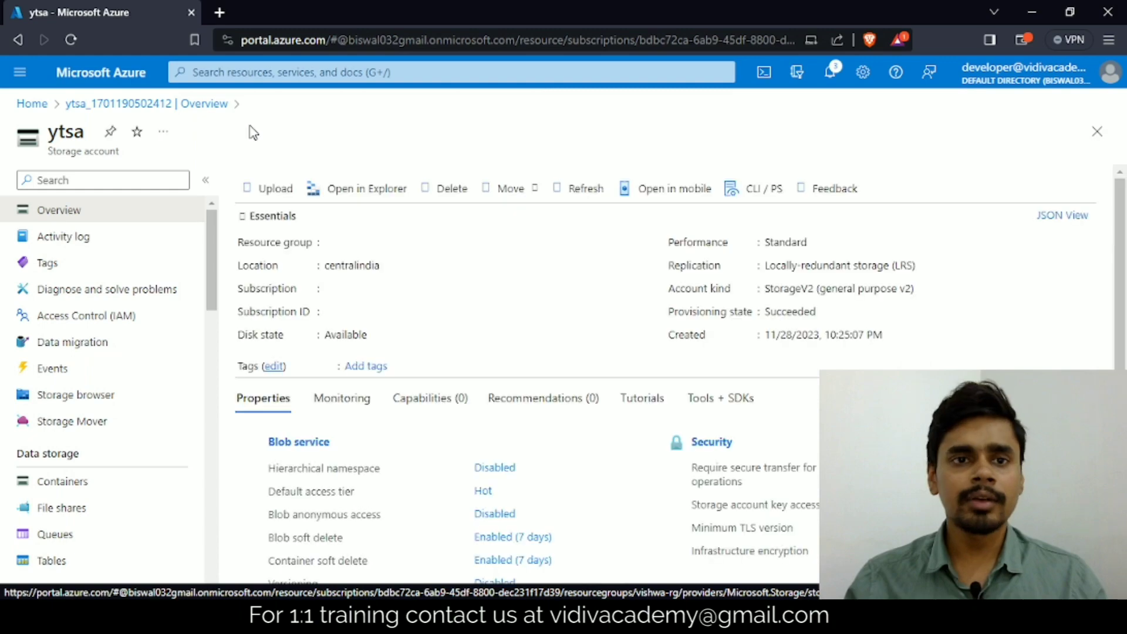
{"action": "scroll", "coordinate": [96, 356], "scroll_direction": "down", "scroll_amount": 2}
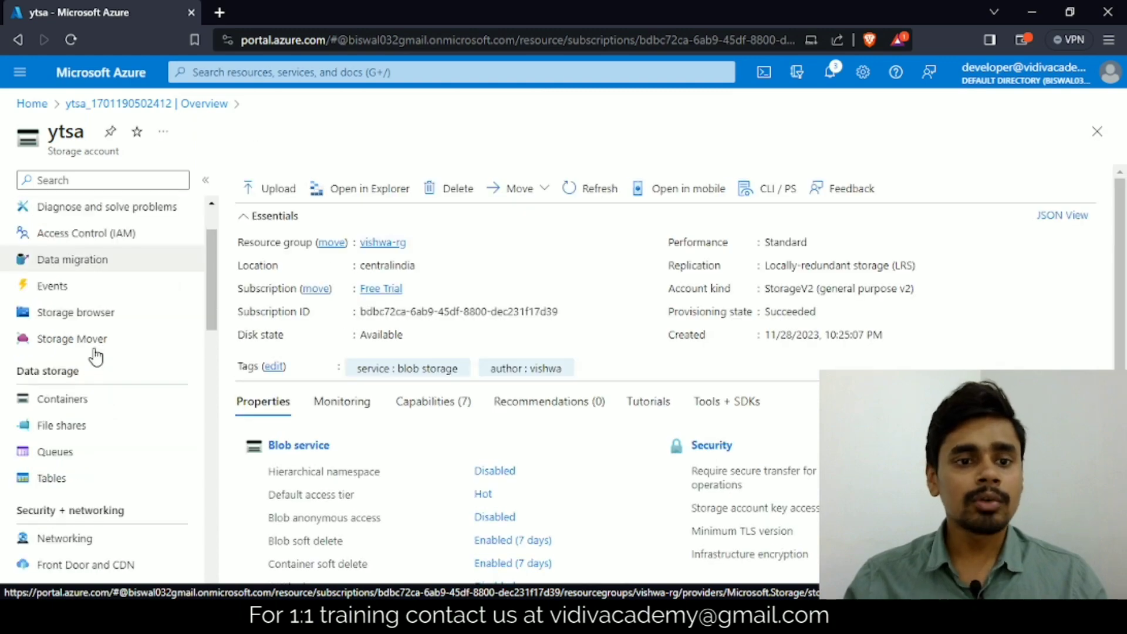
{"action": "left_click", "coordinate": [82, 399]}
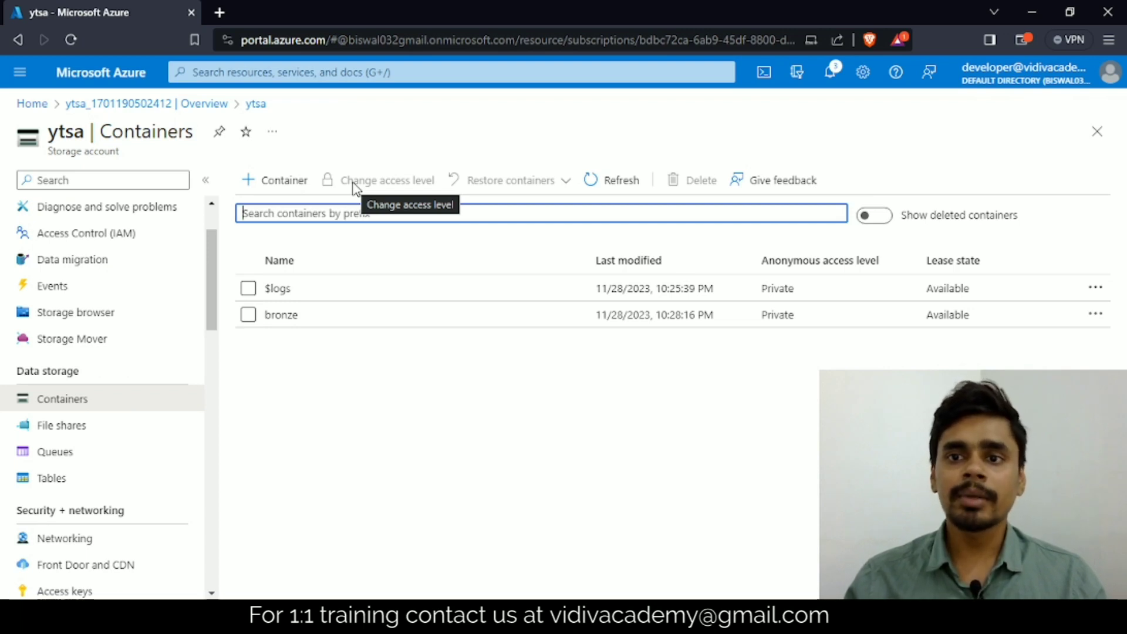
{"action": "scroll", "coordinate": [115, 253], "scroll_direction": "up", "scroll_amount": 2}
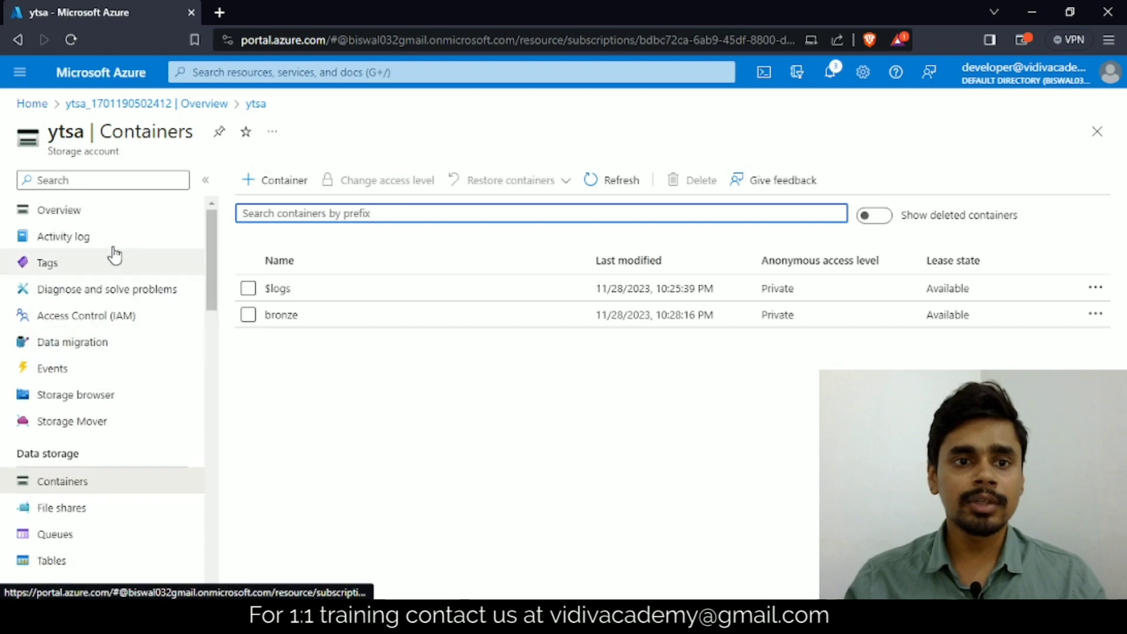
Step: Open the configuration from the overview's Blob anonymous access property, set Allow Blob anonymous access to Enabled and save
{"action": "left_click", "coordinate": [80, 214]}
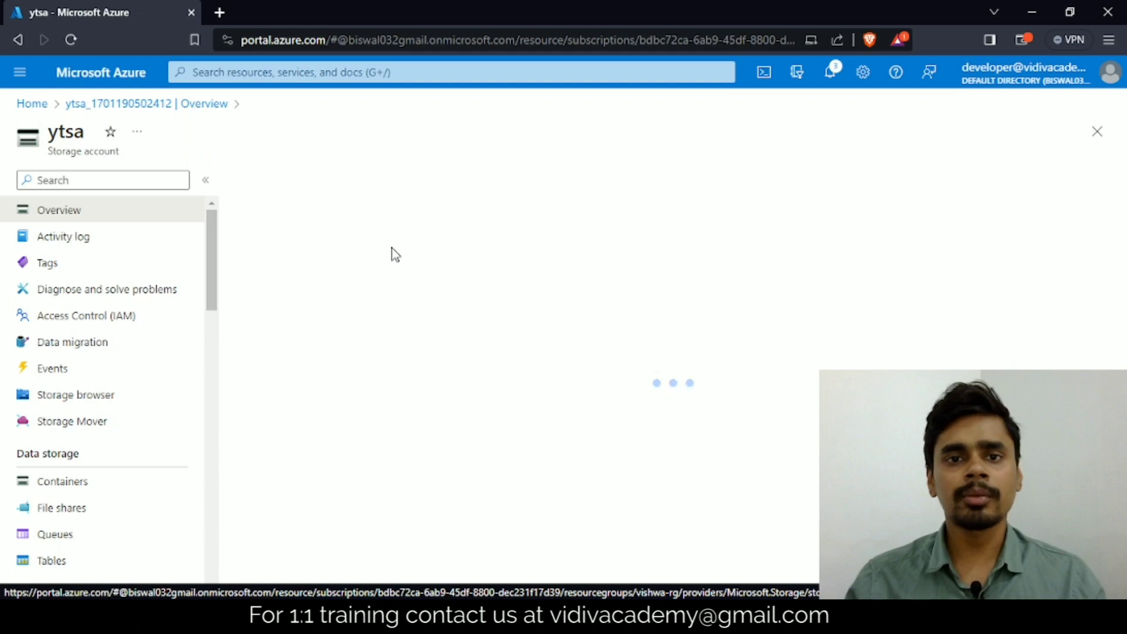
{"action": "scroll", "coordinate": [591, 347], "scroll_direction": "down", "scroll_amount": 3}
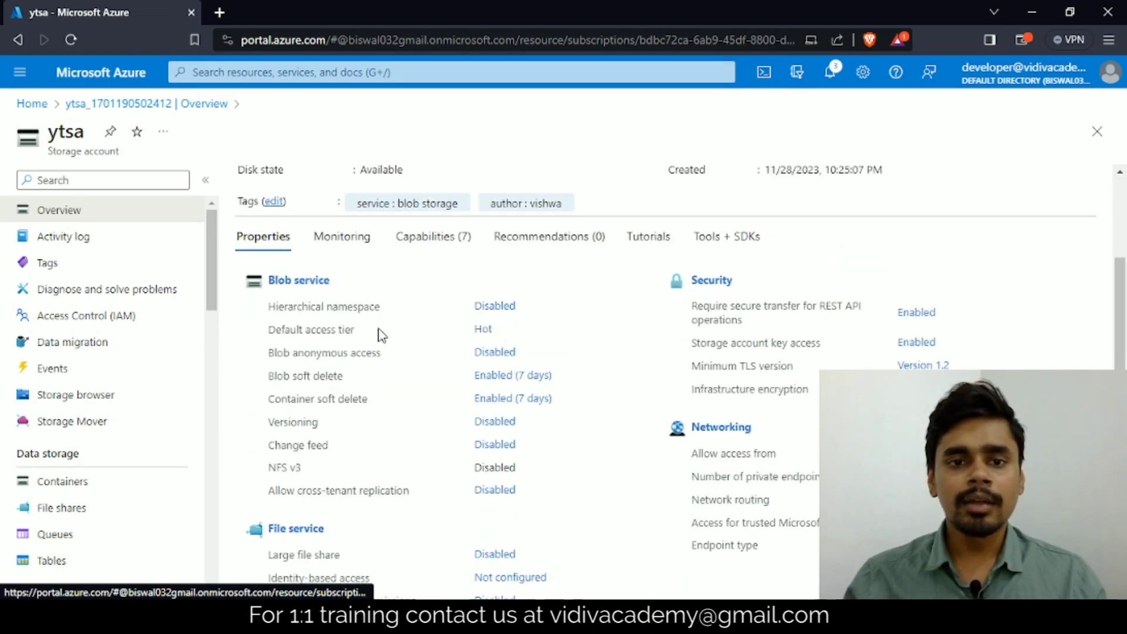
{"action": "scroll", "coordinate": [468, 306], "scroll_direction": "down", "scroll_amount": 1}
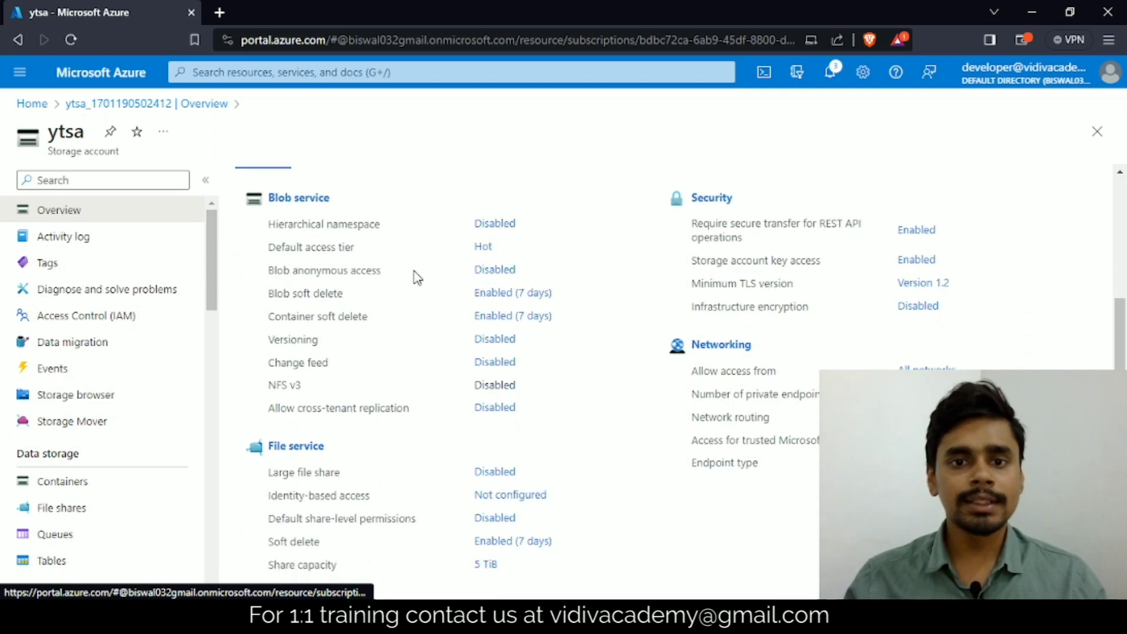
{"action": "left_click", "coordinate": [491, 274]}
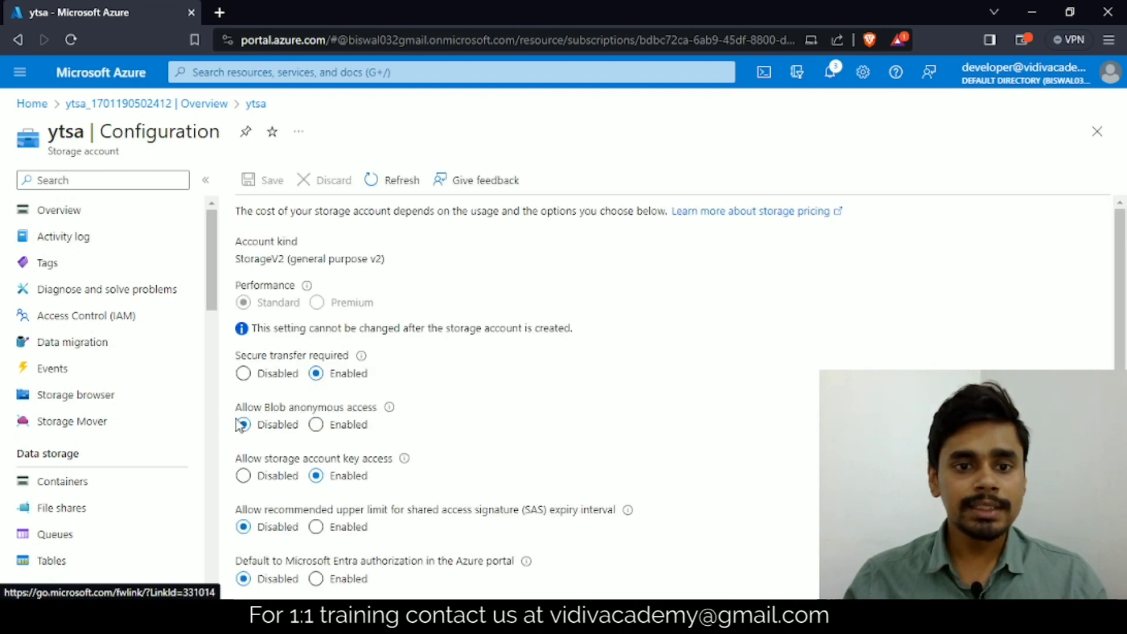
{"action": "left_click", "coordinate": [317, 424]}
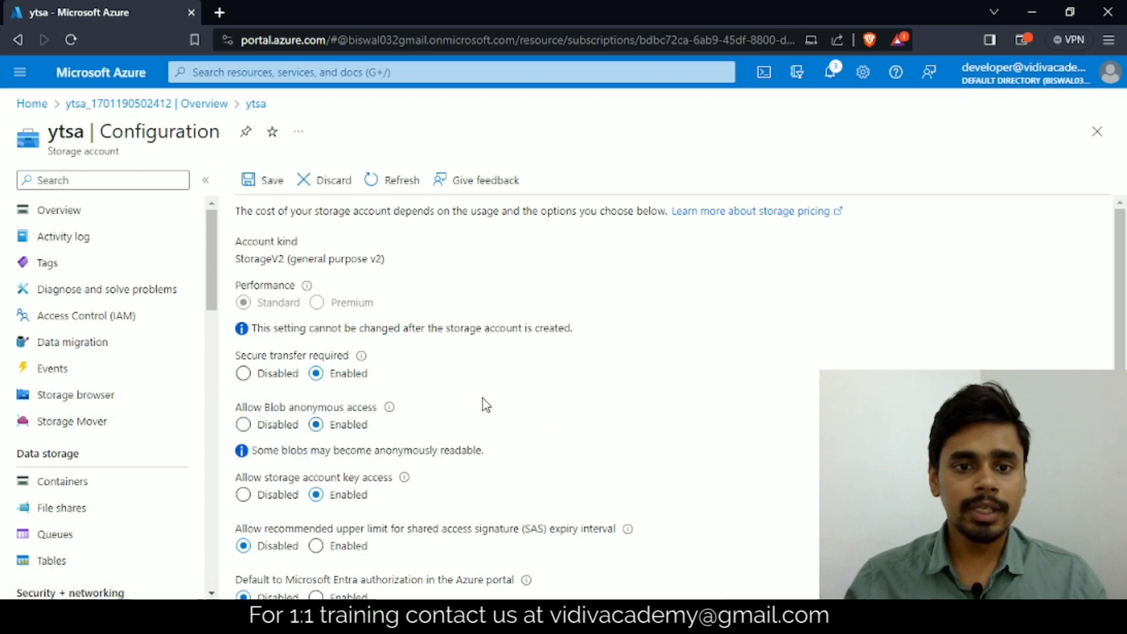
{"action": "left_click", "coordinate": [250, 179]}
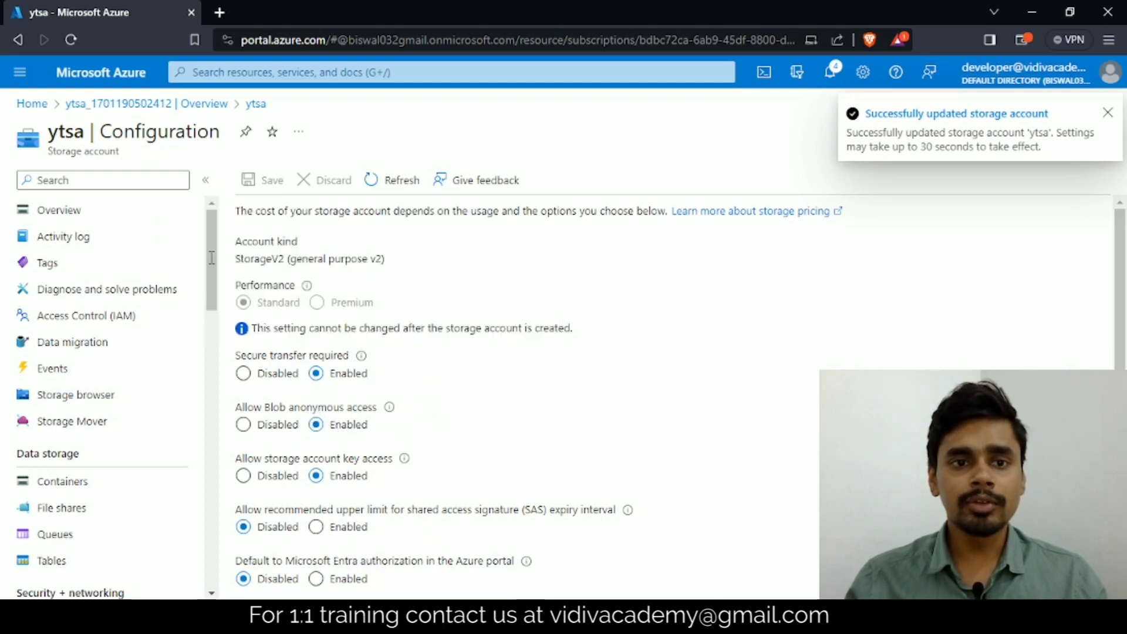
Step: Recheck Blob anonymous access in the account overview, set it to Enabled again in the configuration and save the change
{"action": "left_click", "coordinate": [77, 218]}
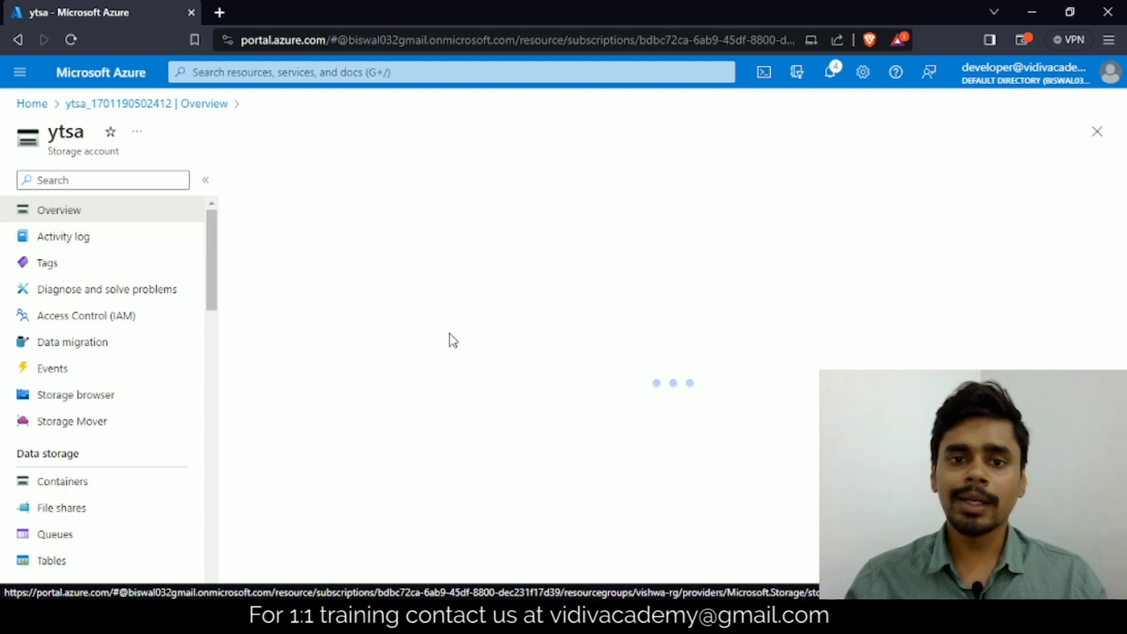
{"action": "scroll", "coordinate": [452, 341], "scroll_direction": "down", "scroll_amount": 4}
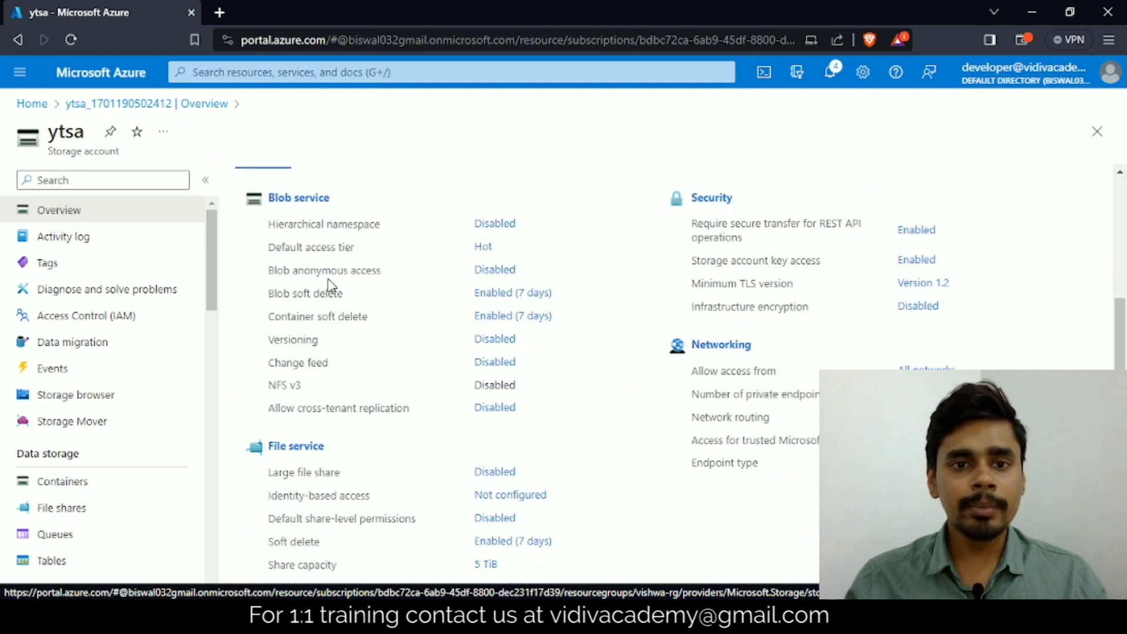
{"action": "left_click", "coordinate": [482, 276]}
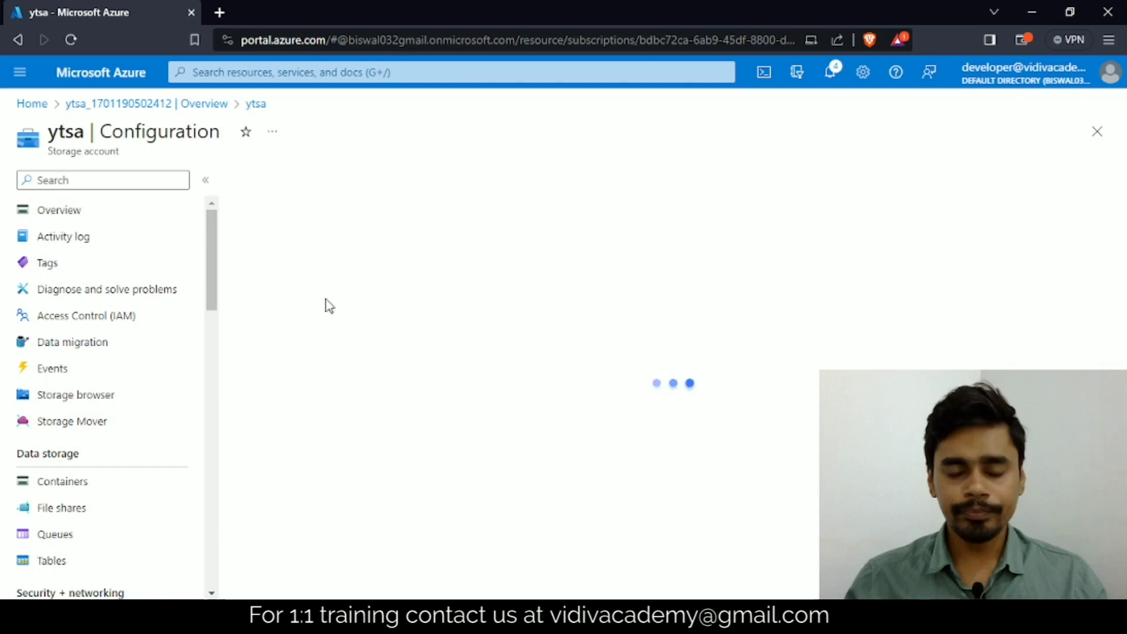
{"action": "scroll", "coordinate": [459, 332], "scroll_direction": "down", "scroll_amount": 2}
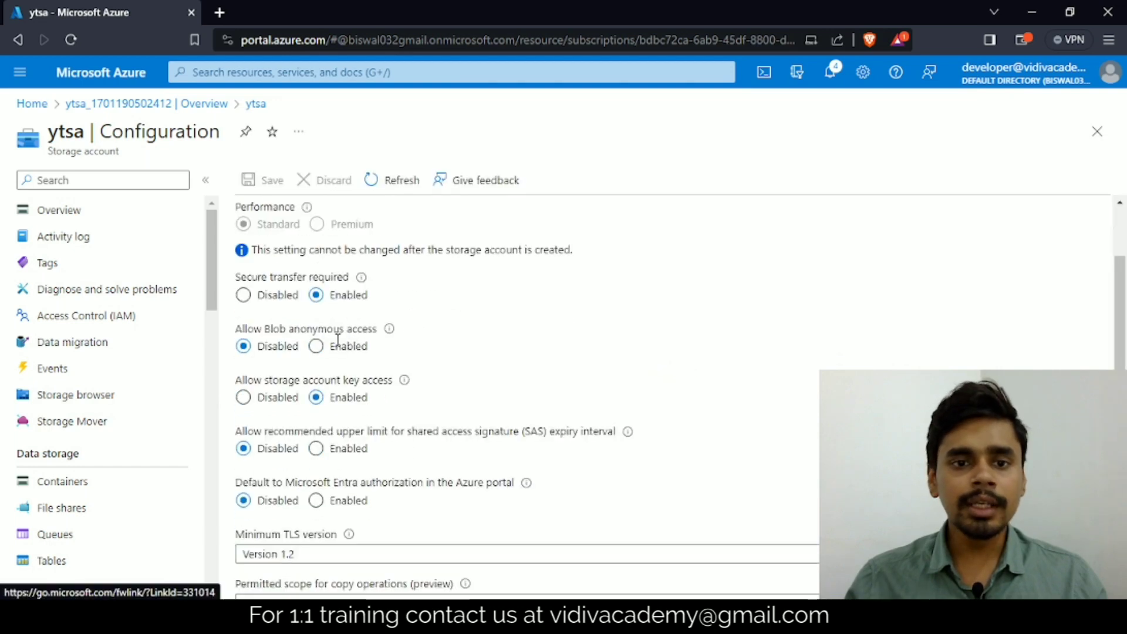
{"action": "left_click", "coordinate": [328, 346]}
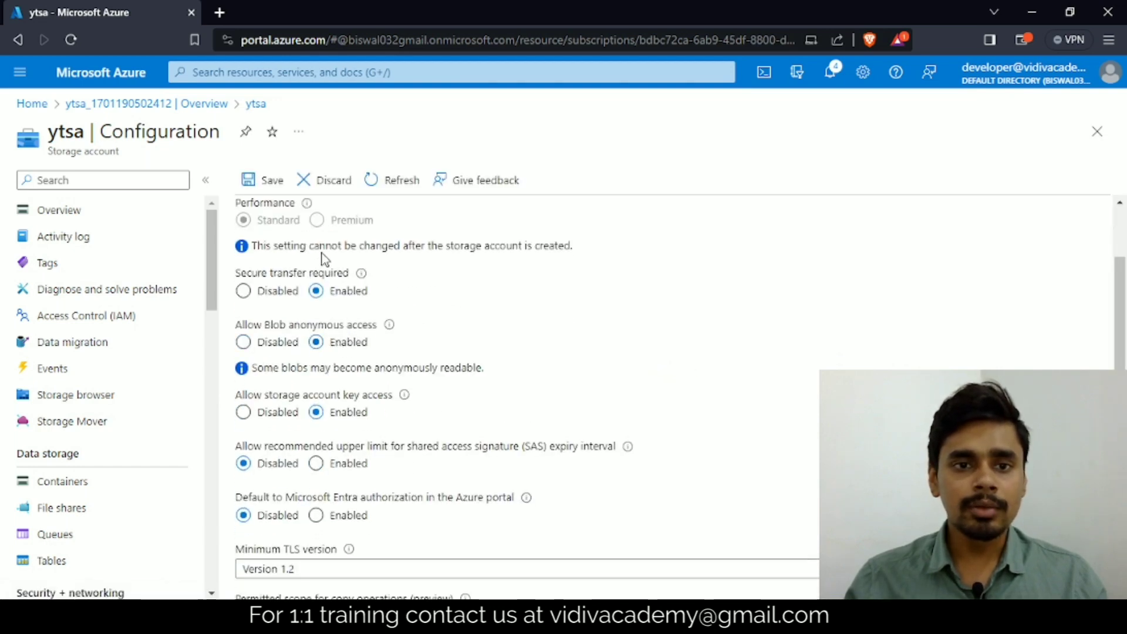
{"action": "left_click", "coordinate": [275, 183]}
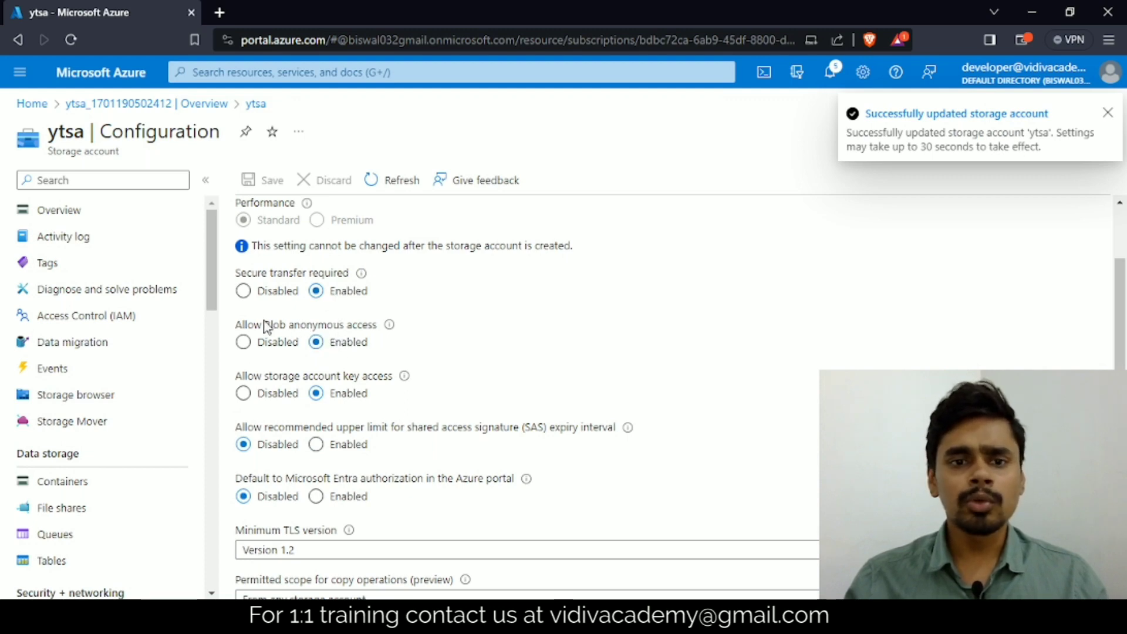
{"action": "left_click_drag", "start_coordinate": [253, 324], "coordinate": [356, 325]}
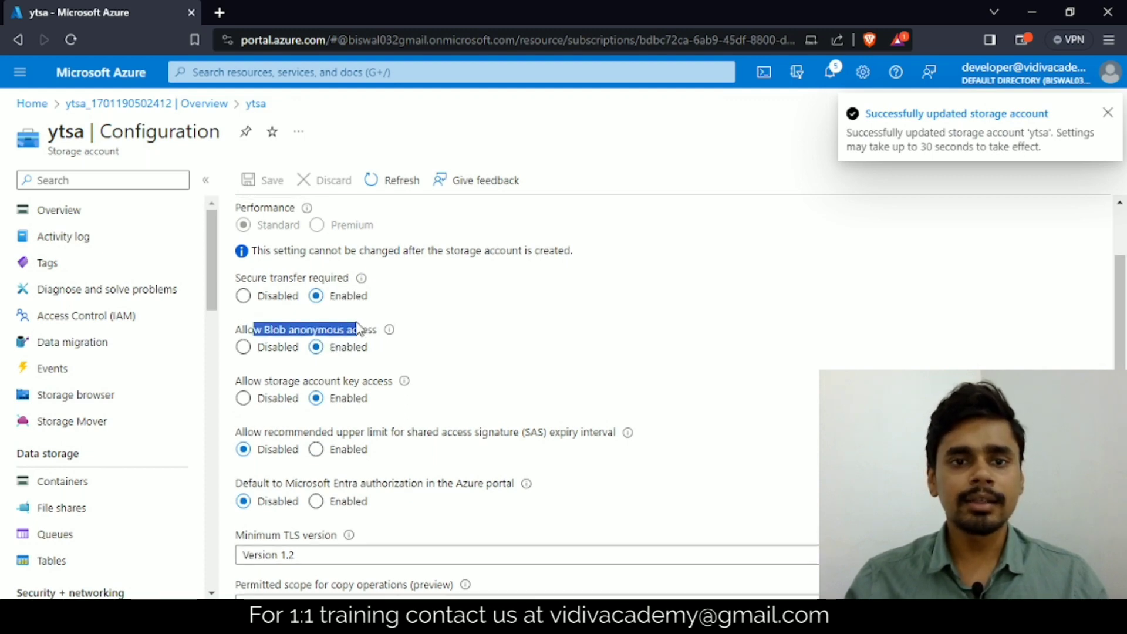
{"action": "scroll", "coordinate": [368, 308], "scroll_direction": "up", "scroll_amount": 2}
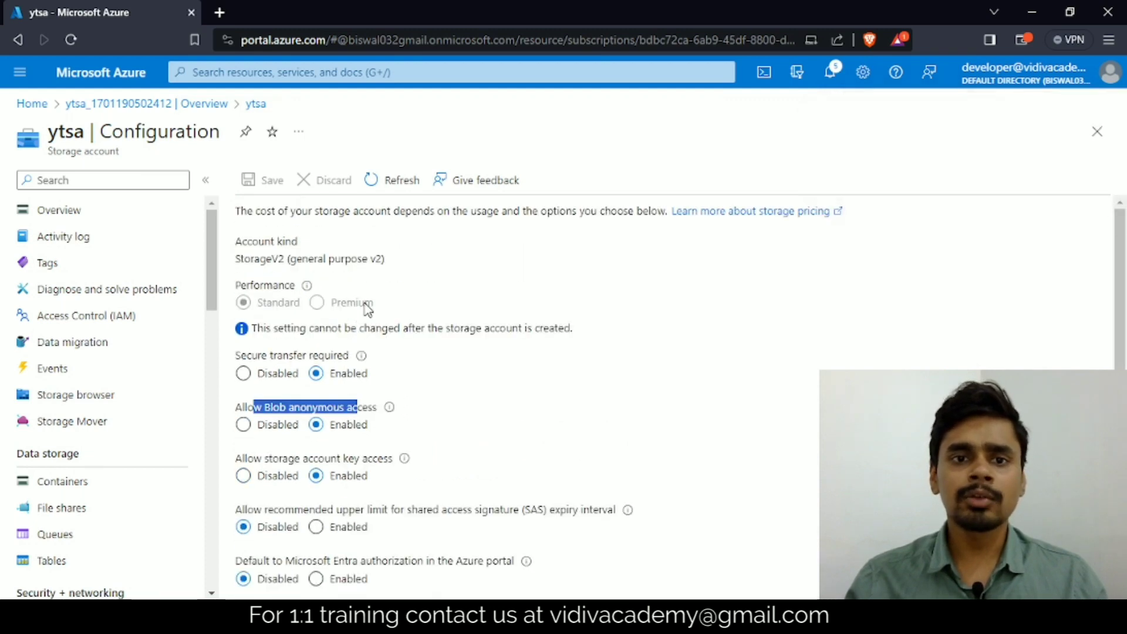
Step: Start a new container in ytsa and examine the available anonymous access levels without choosing a different one
{"action": "left_click", "coordinate": [75, 217]}
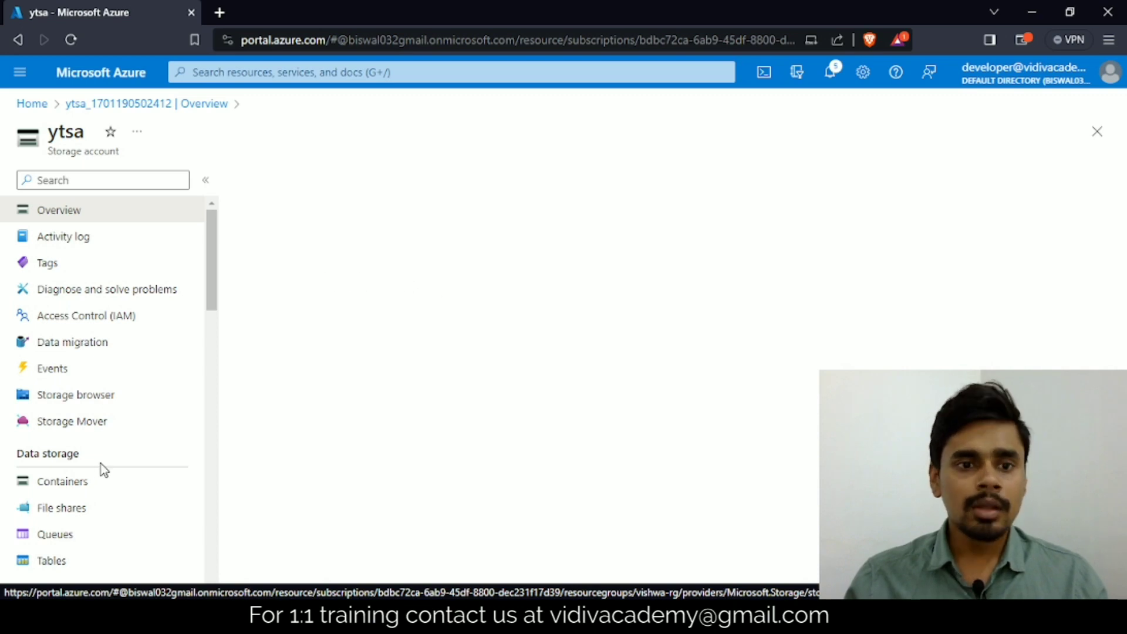
{"action": "left_click", "coordinate": [62, 488]}
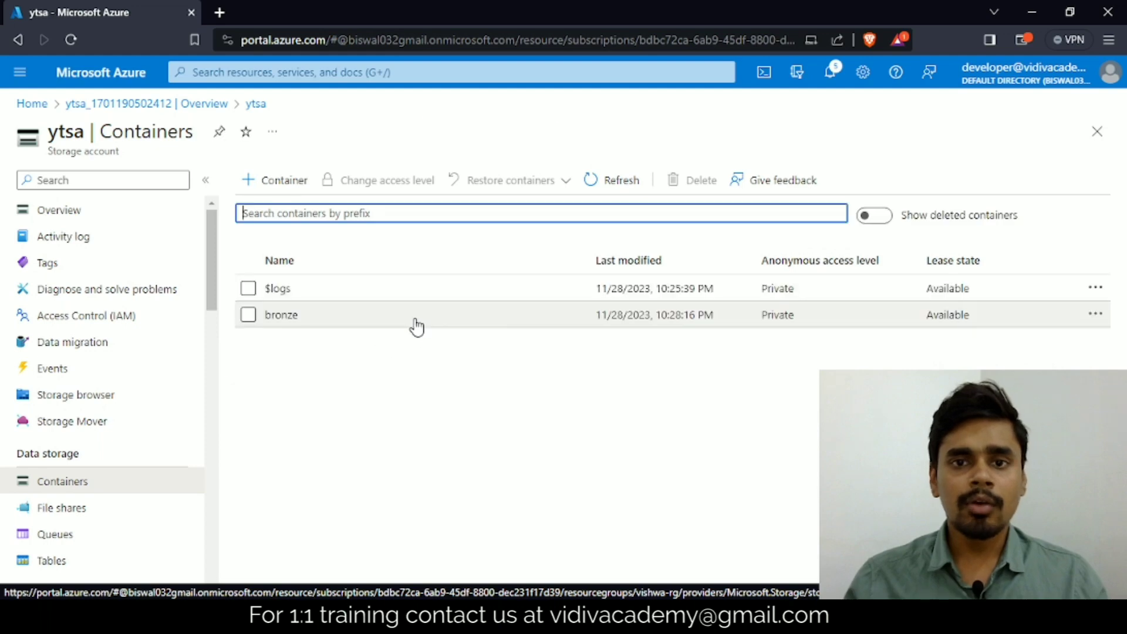
{"action": "left_click", "coordinate": [263, 186]}
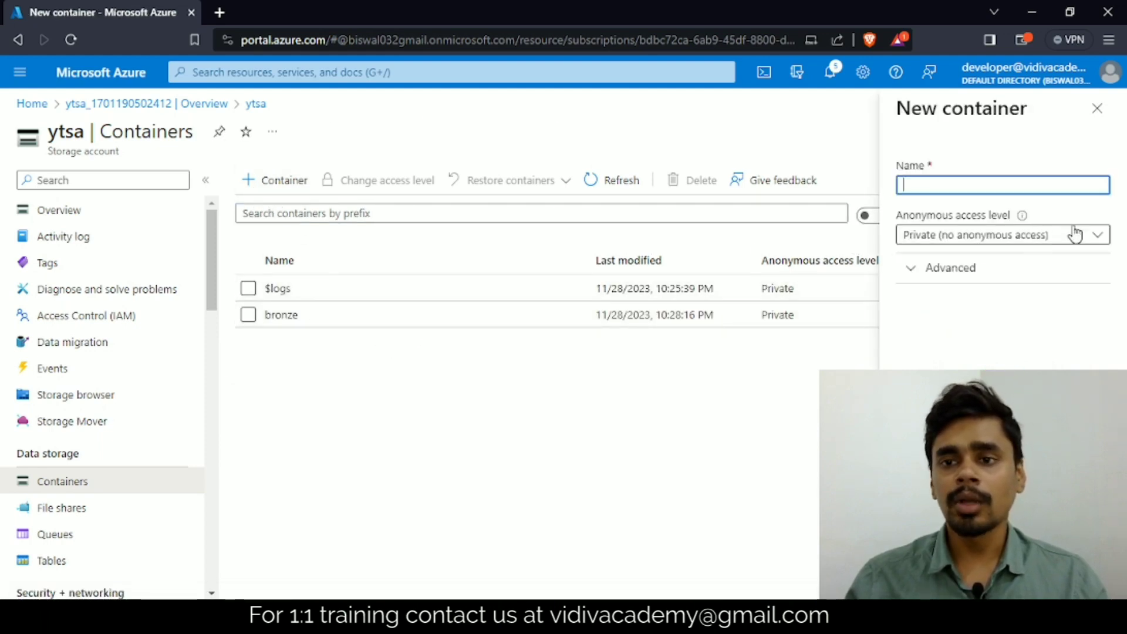
{"action": "left_click", "coordinate": [1097, 236]}
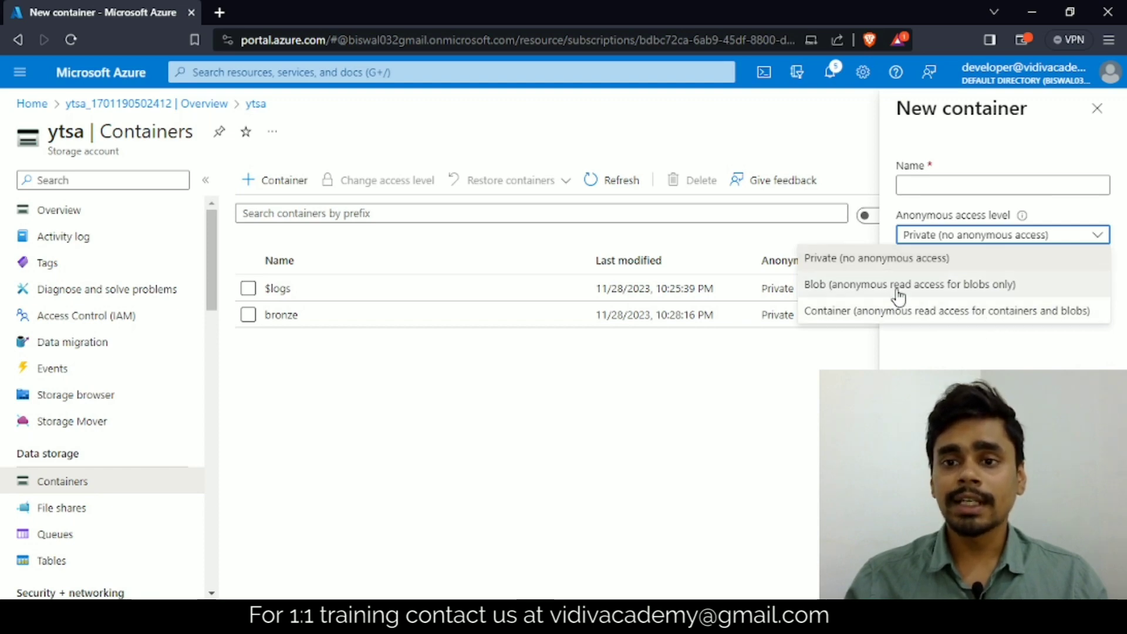
{"action": "left_click", "coordinate": [770, 396]}
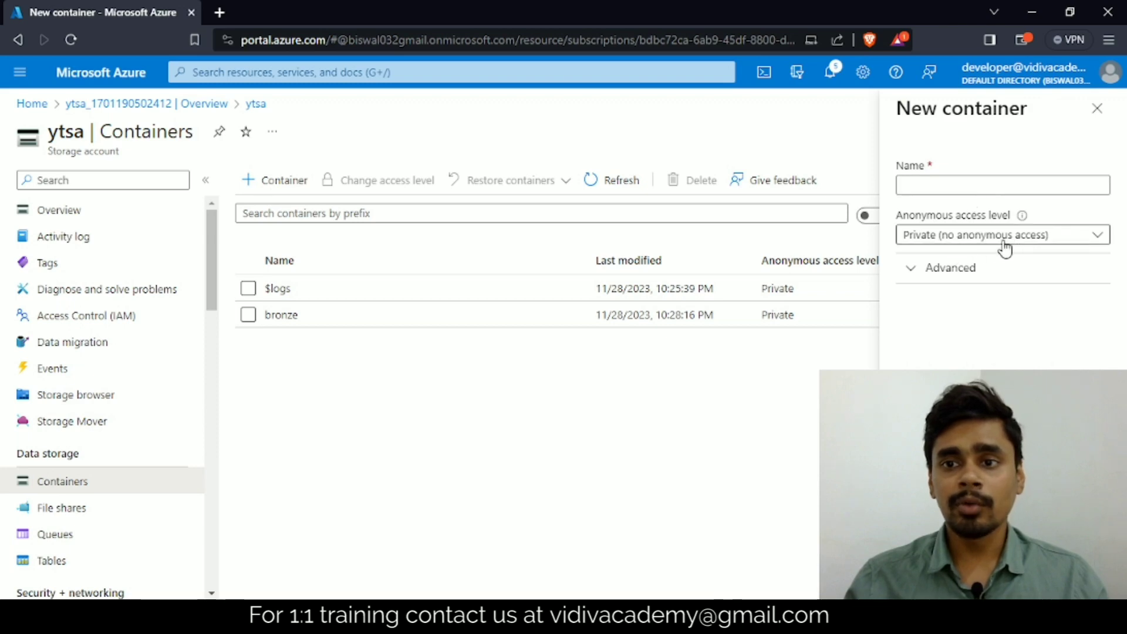
{"action": "left_click", "coordinate": [1049, 241]}
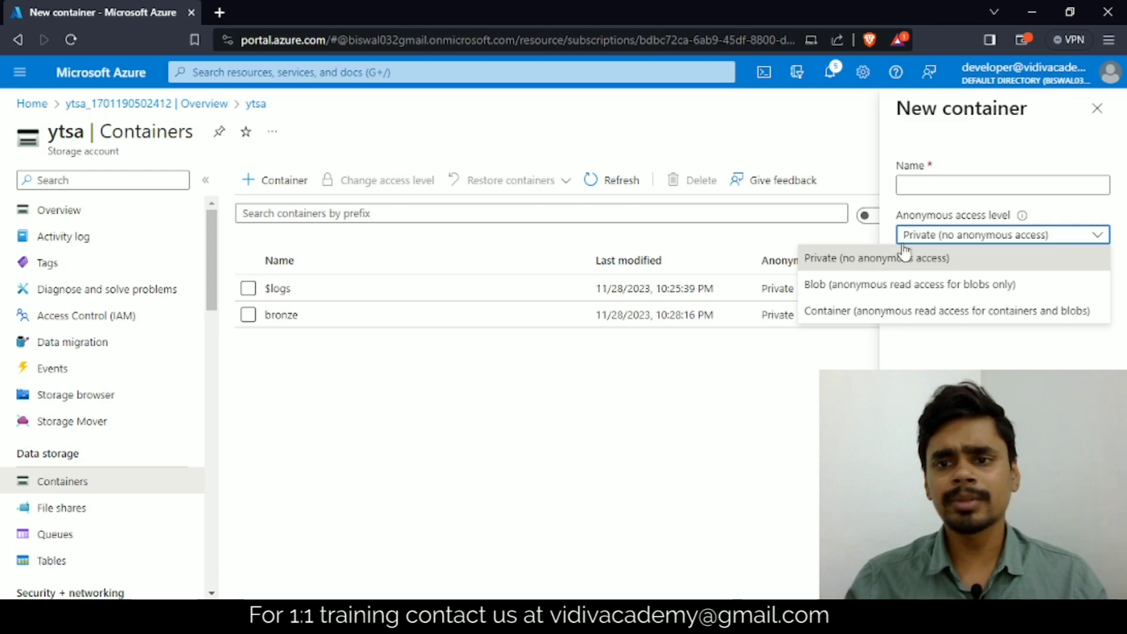
{"action": "left_click", "coordinate": [596, 453]}
Step: Return to the ytsa overview and review its essentials and the blob service, security and networking properties
{"action": "left_click", "coordinate": [90, 212]}
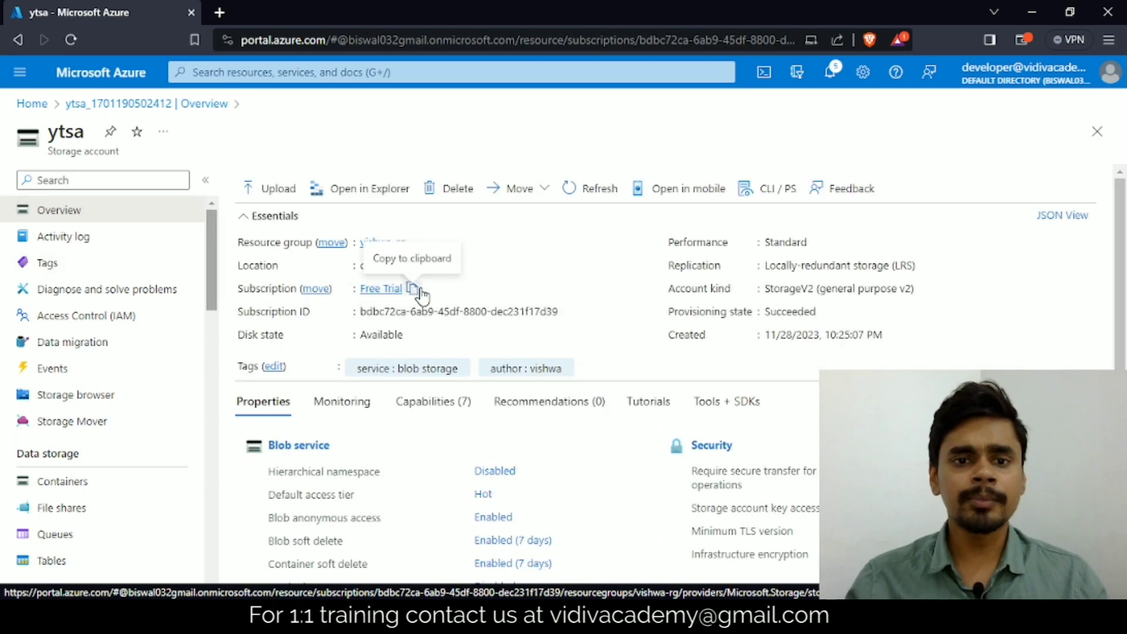
{"action": "scroll", "coordinate": [422, 295], "scroll_direction": "down", "scroll_amount": 1}
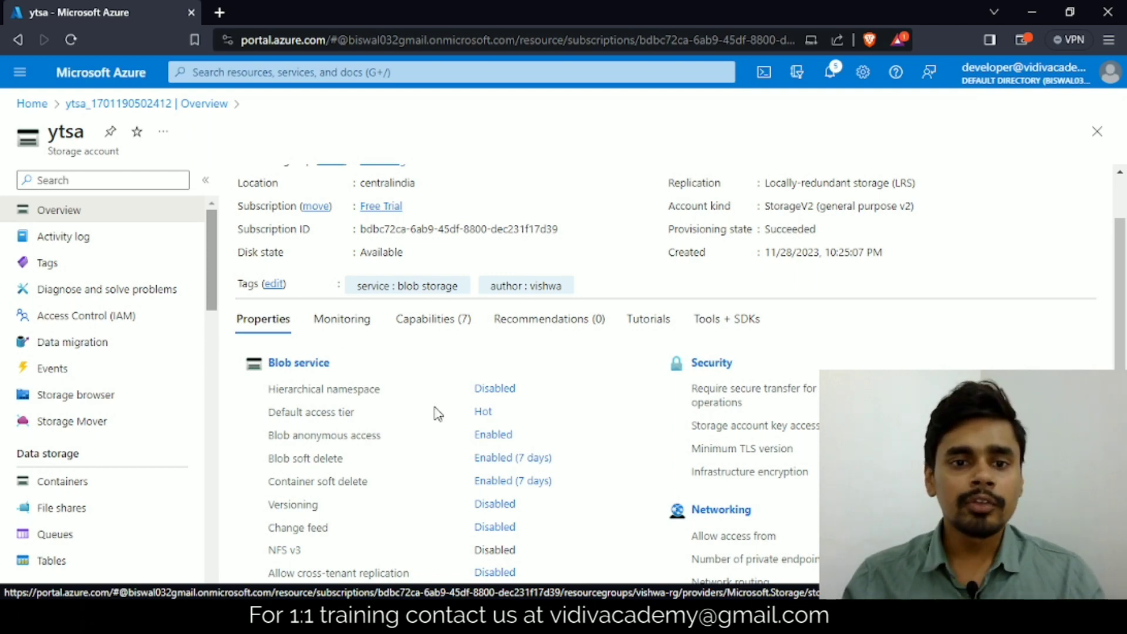
{"action": "scroll", "coordinate": [437, 411], "scroll_direction": "down", "scroll_amount": 3}
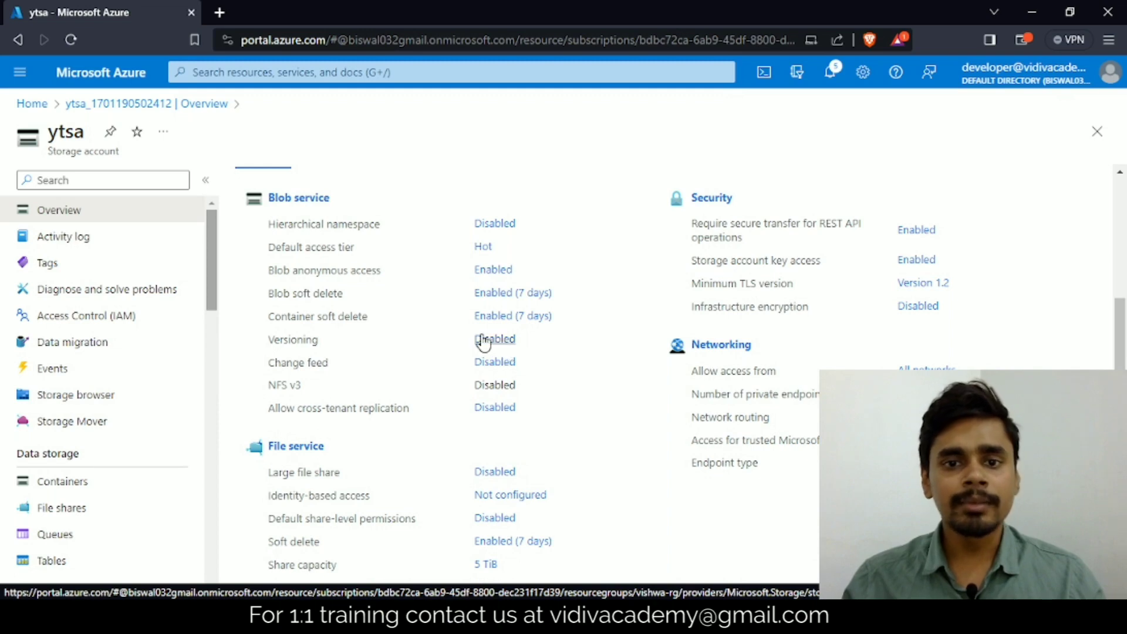
{"action": "scroll", "coordinate": [431, 338], "scroll_direction": "up", "scroll_amount": 5}
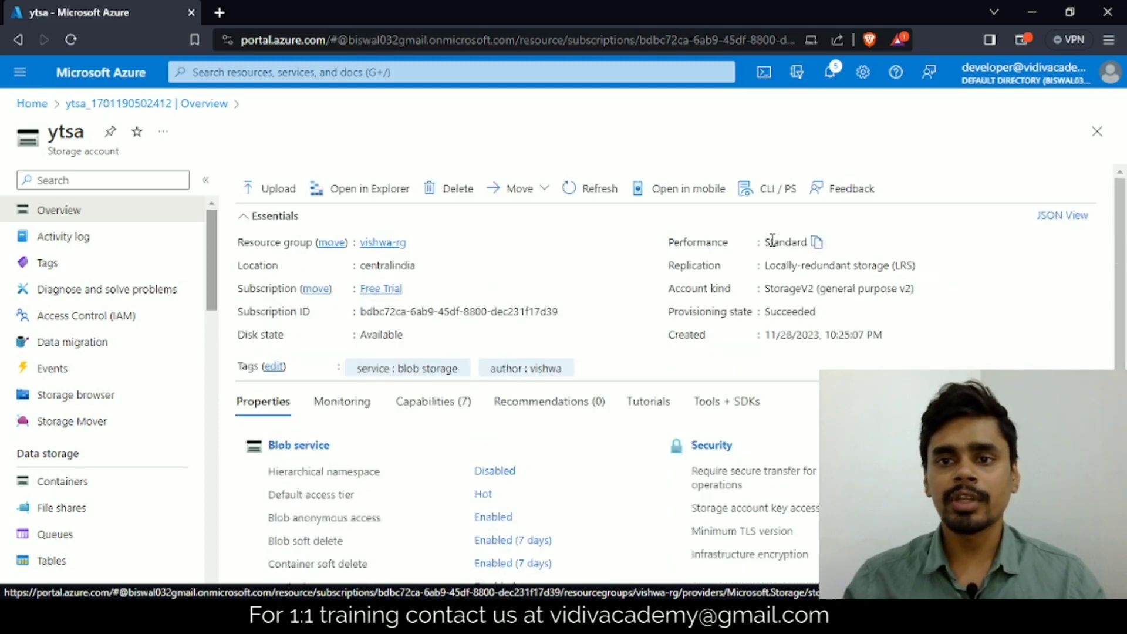